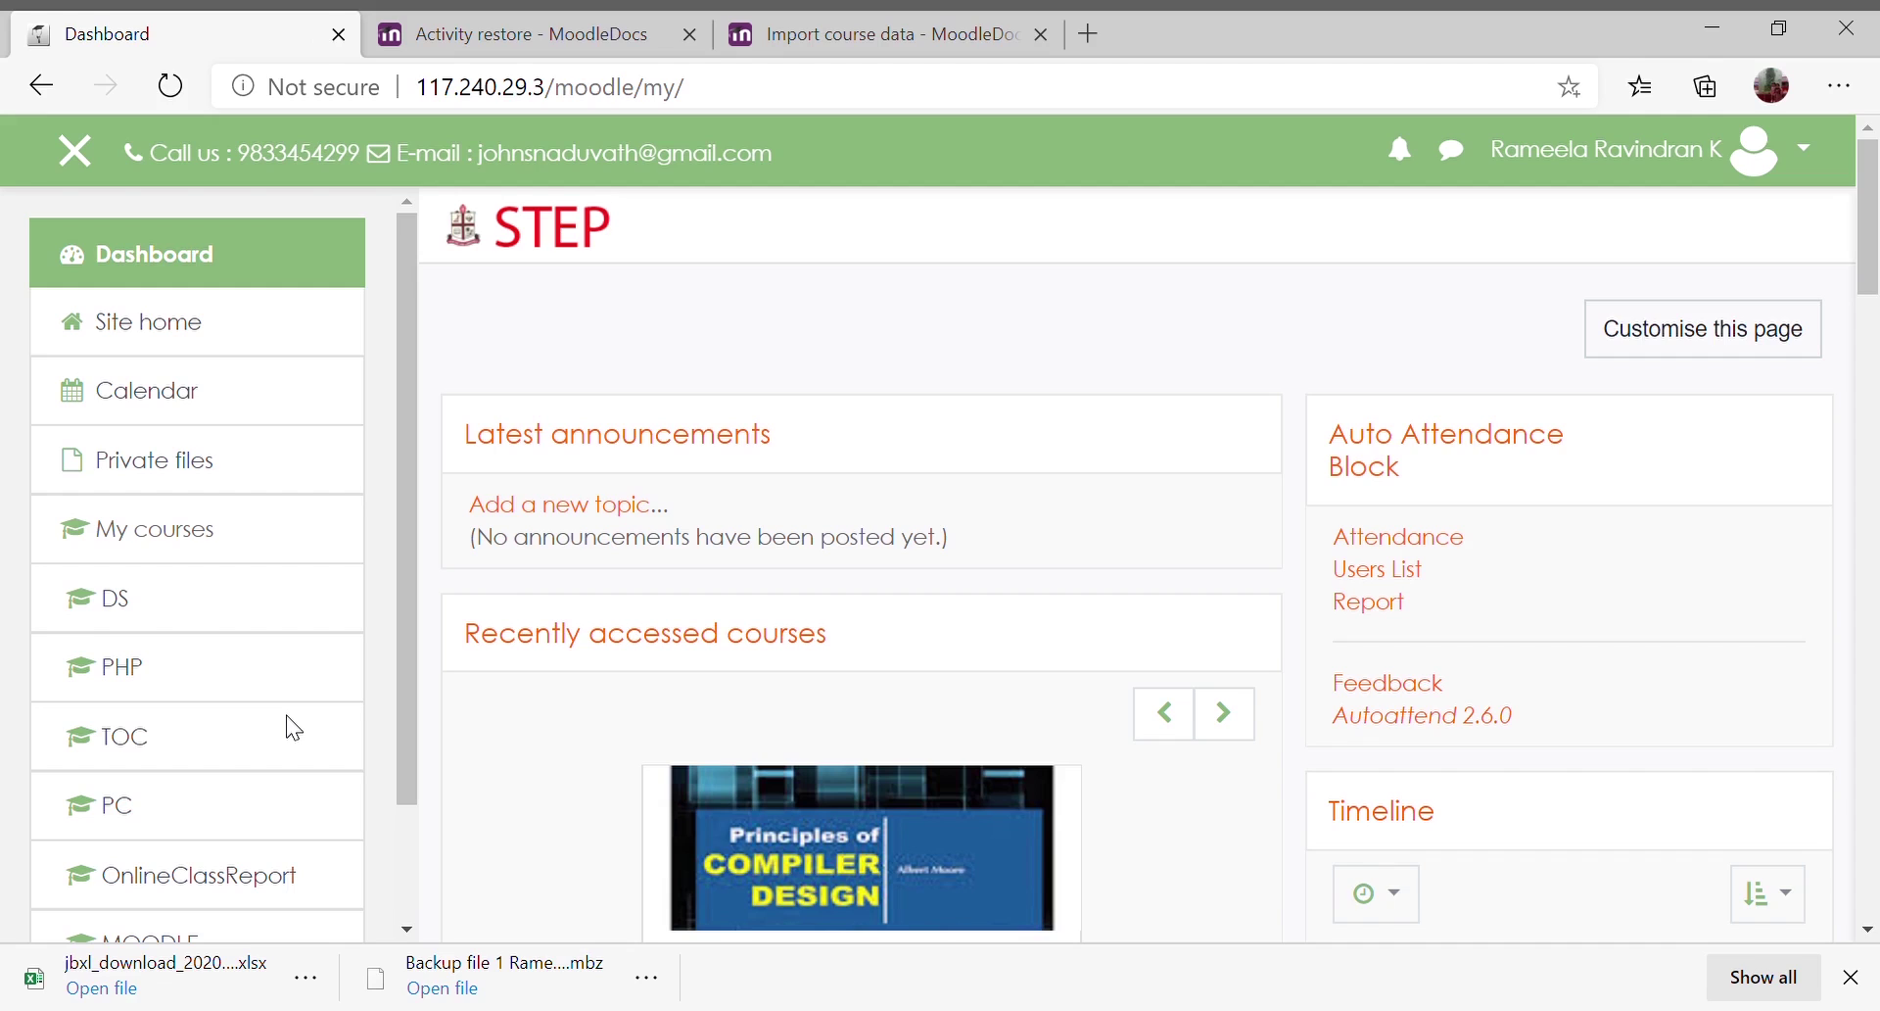
Open the Activity report for the PC (Principles of Compiler) course from the reports in its course administration
click(128, 806)
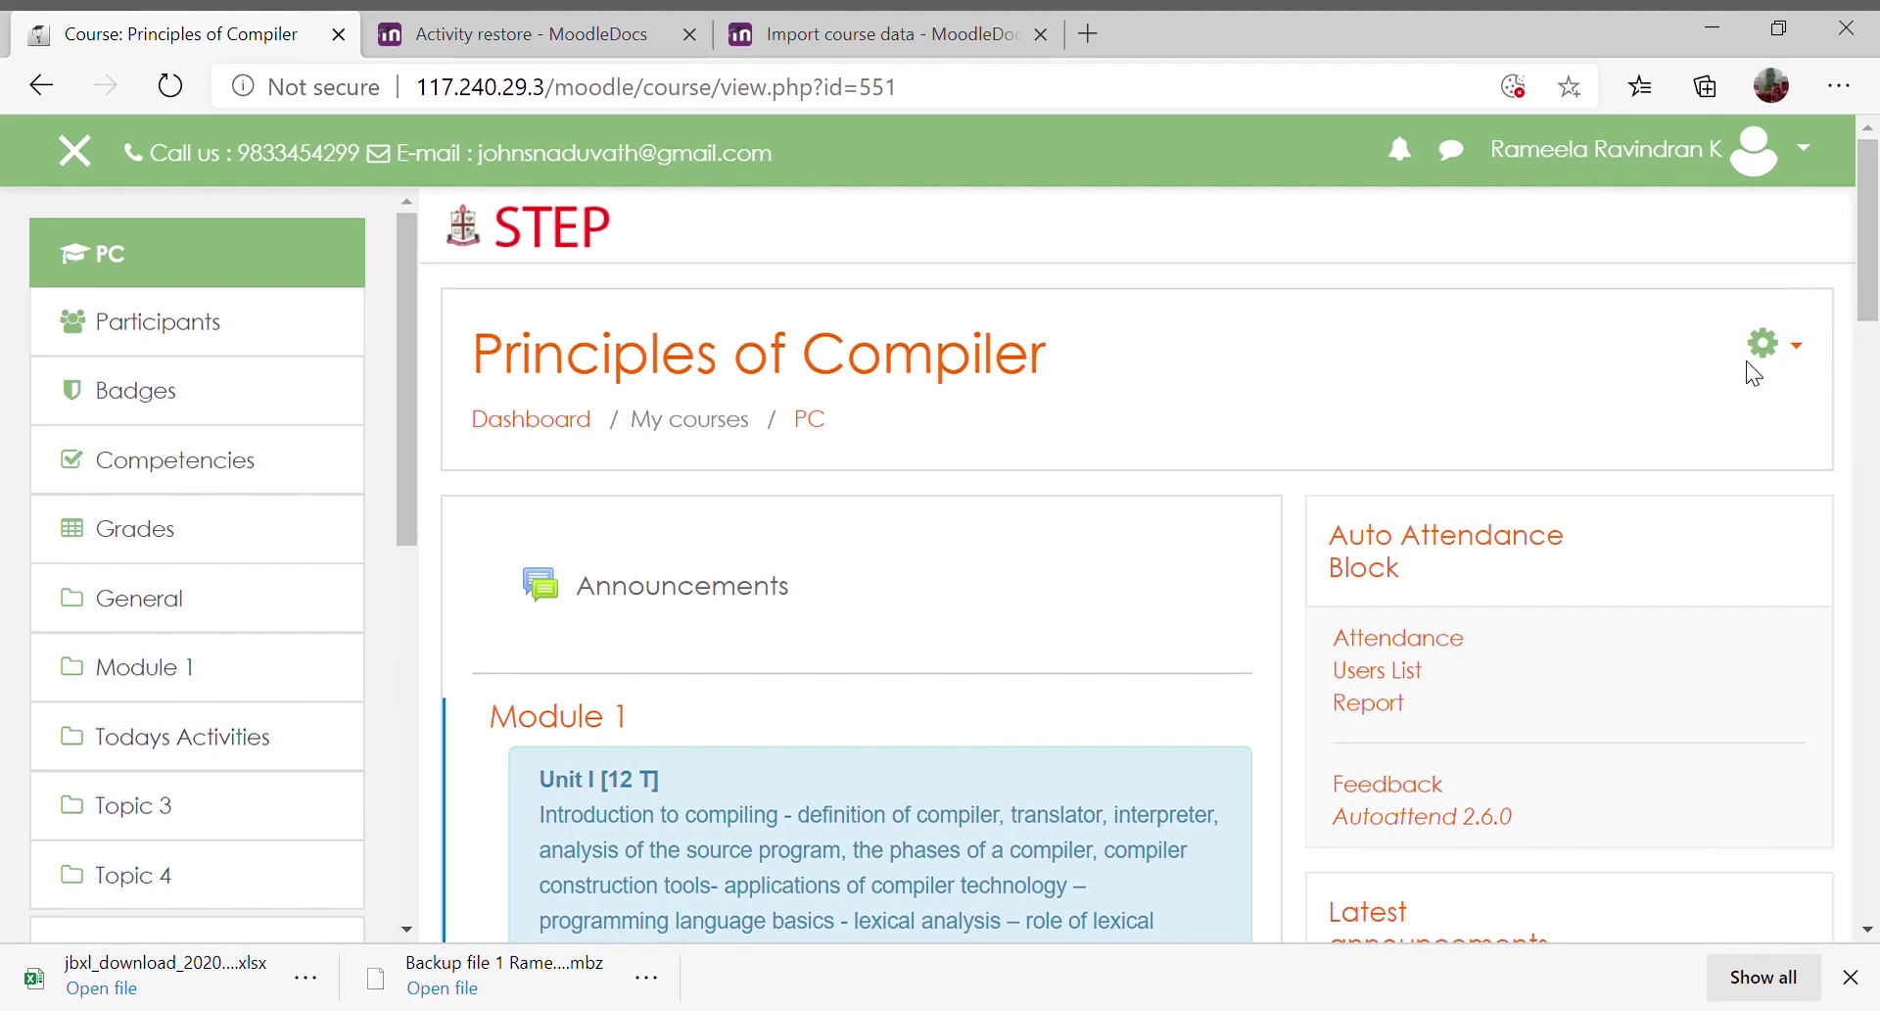
click(1808, 363)
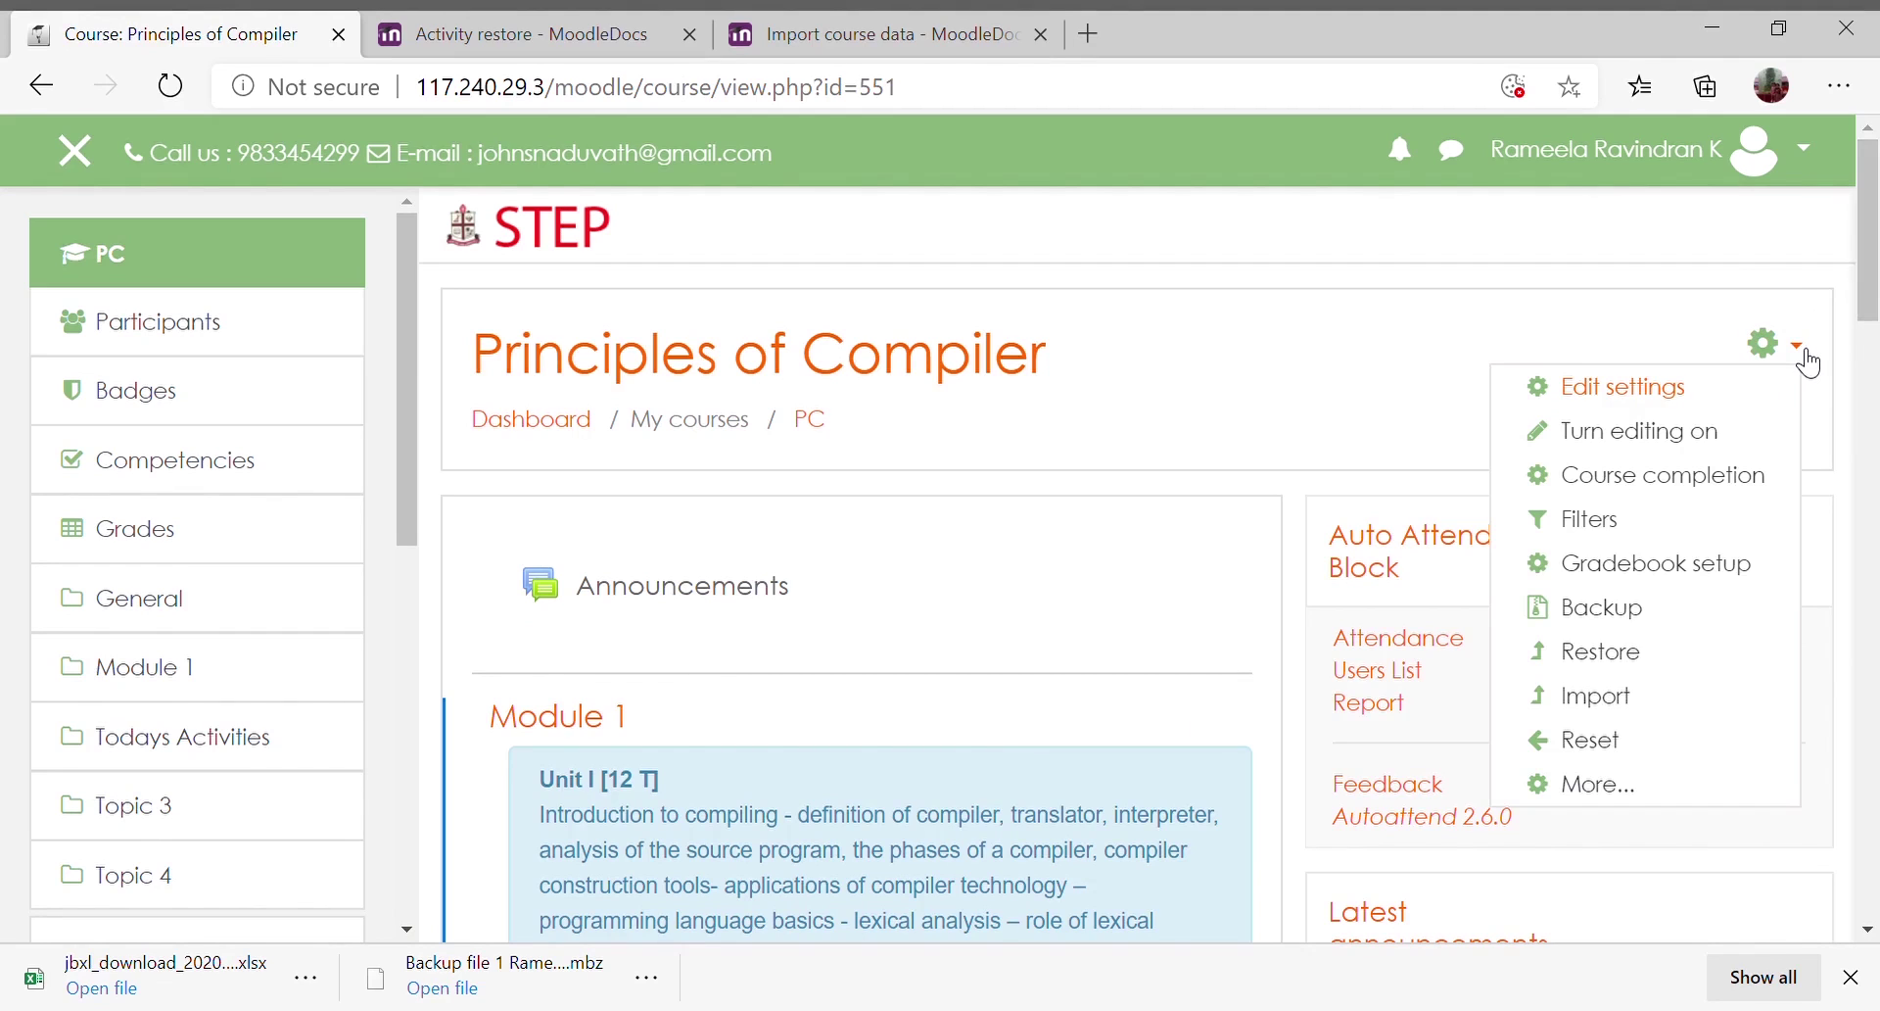
click(1606, 786)
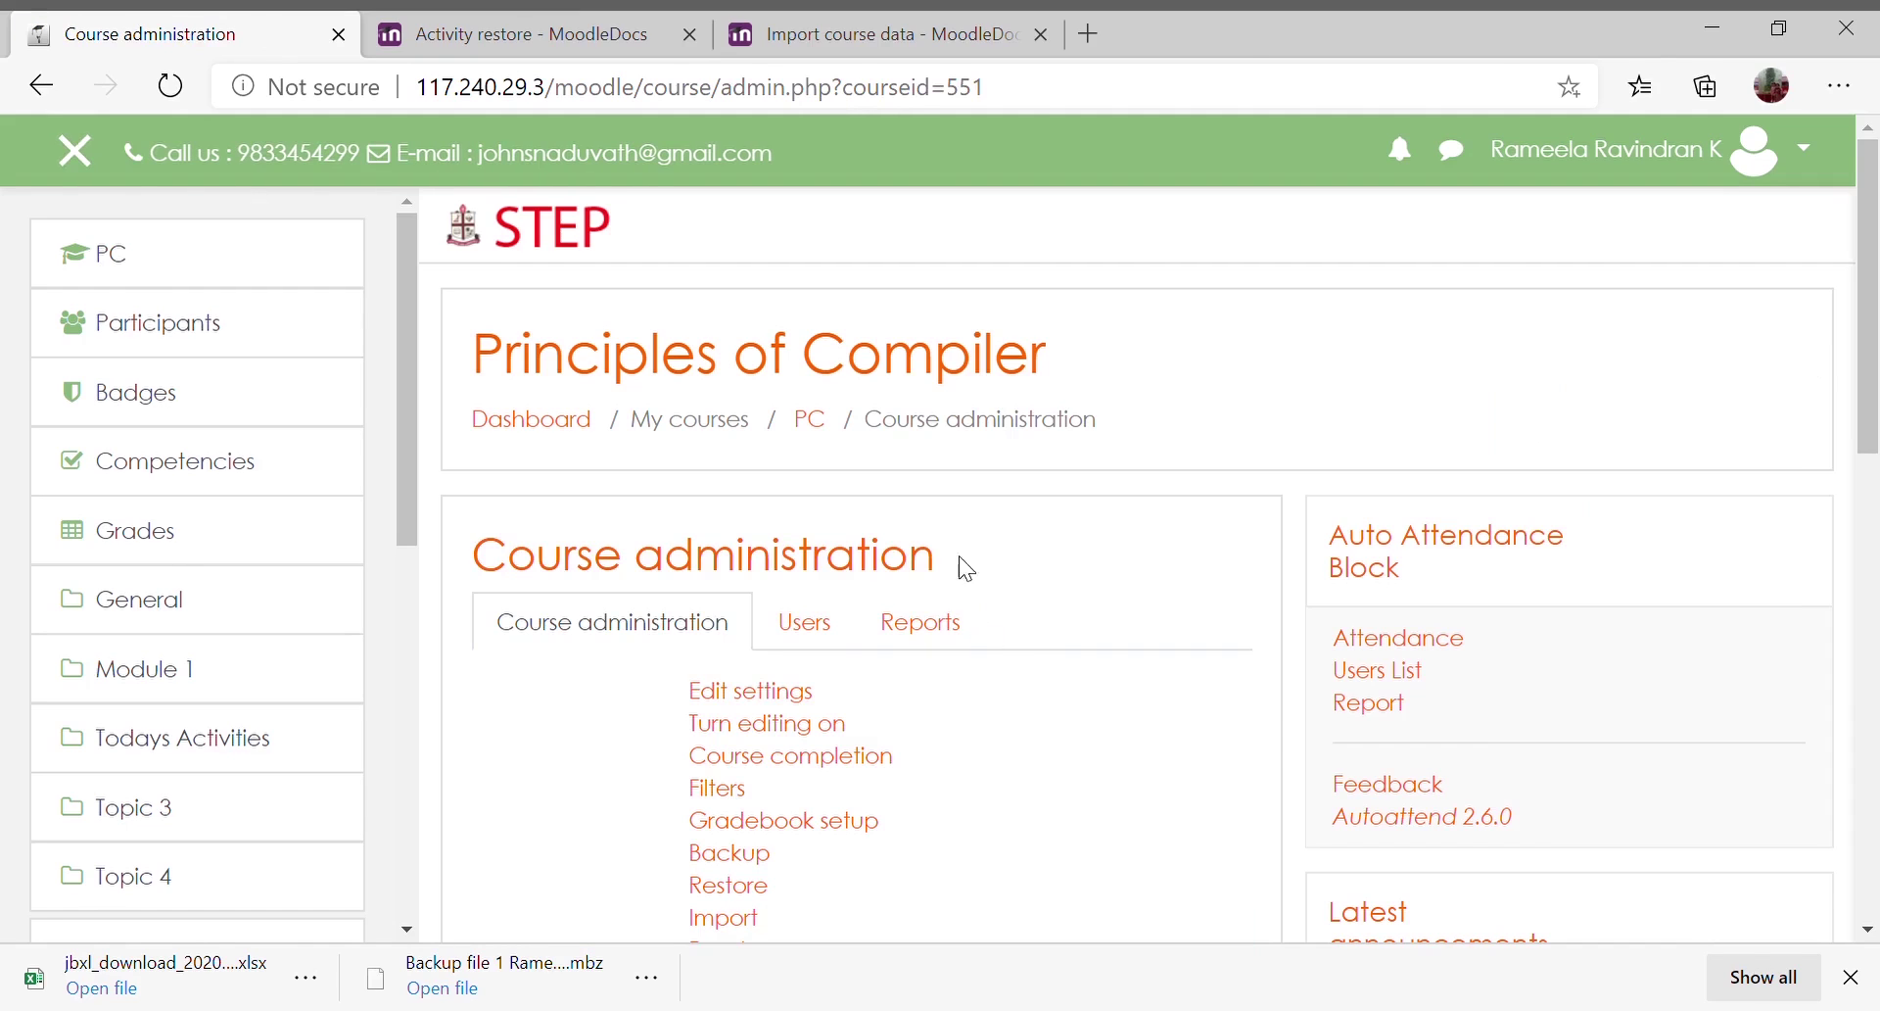
scroll(932, 867, down, 1)
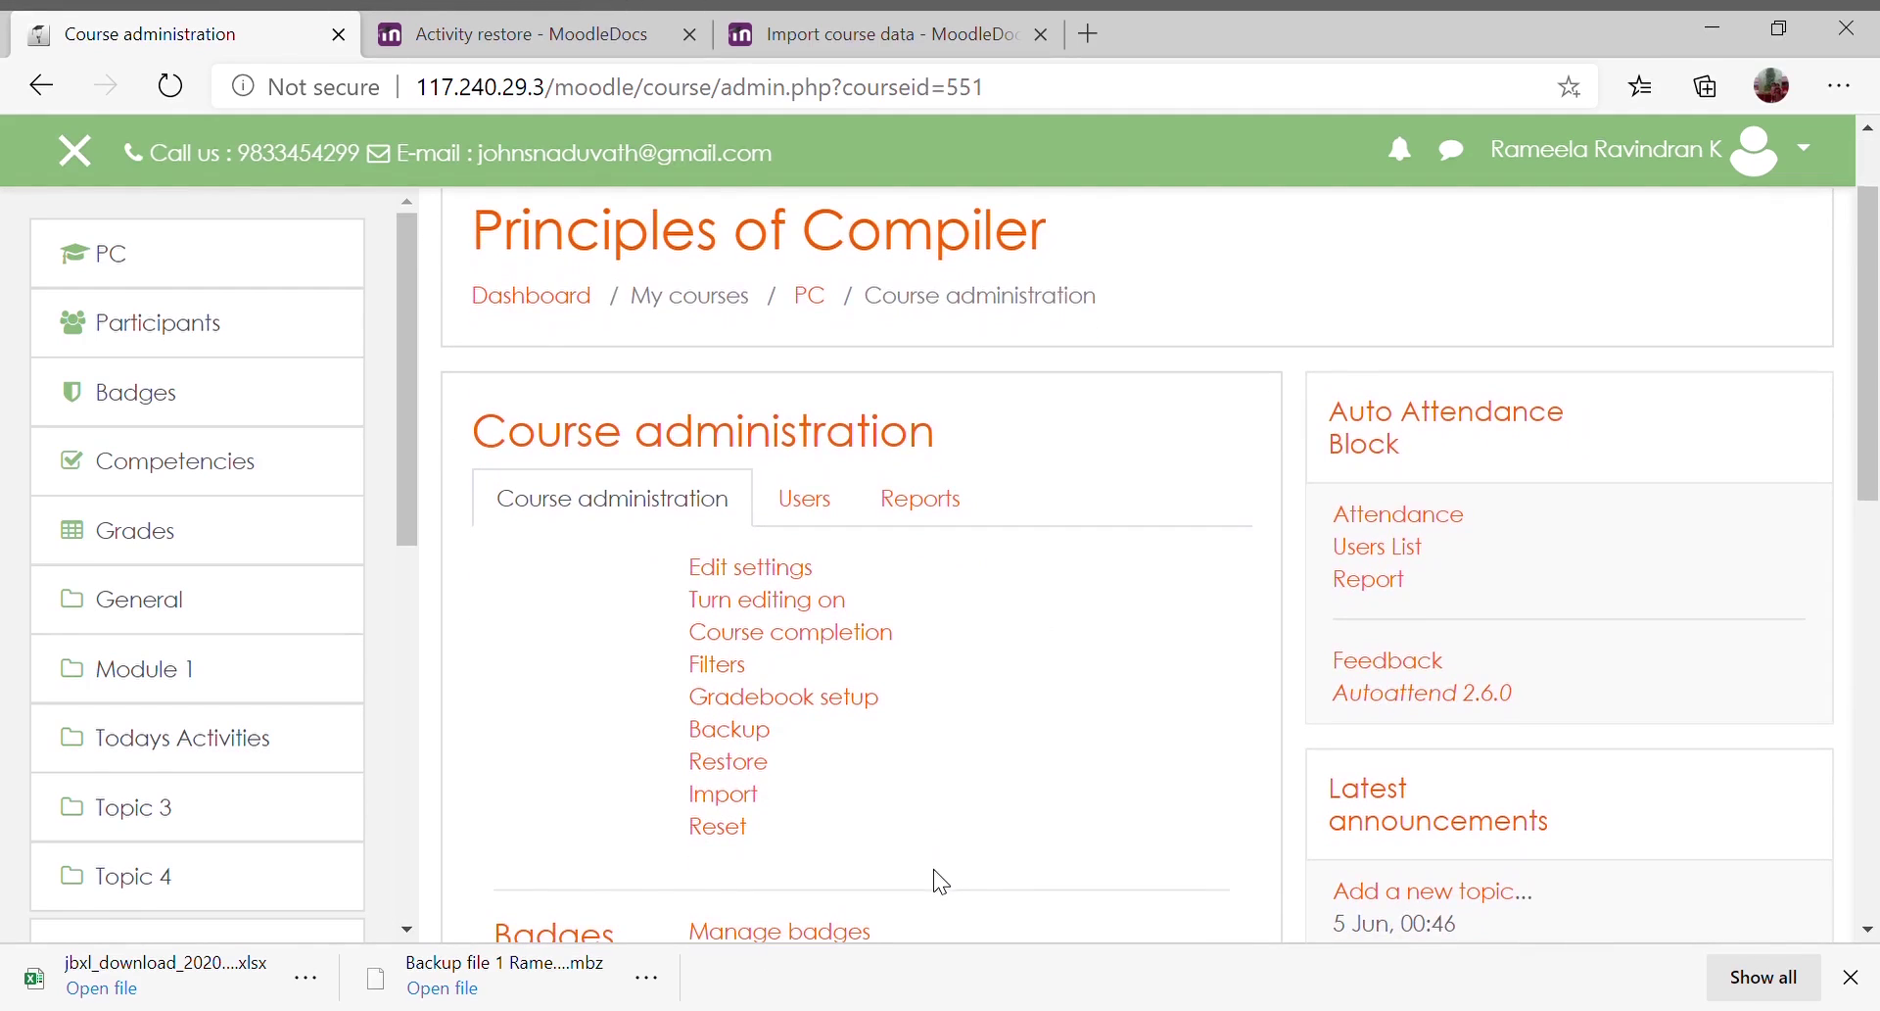
click(940, 523)
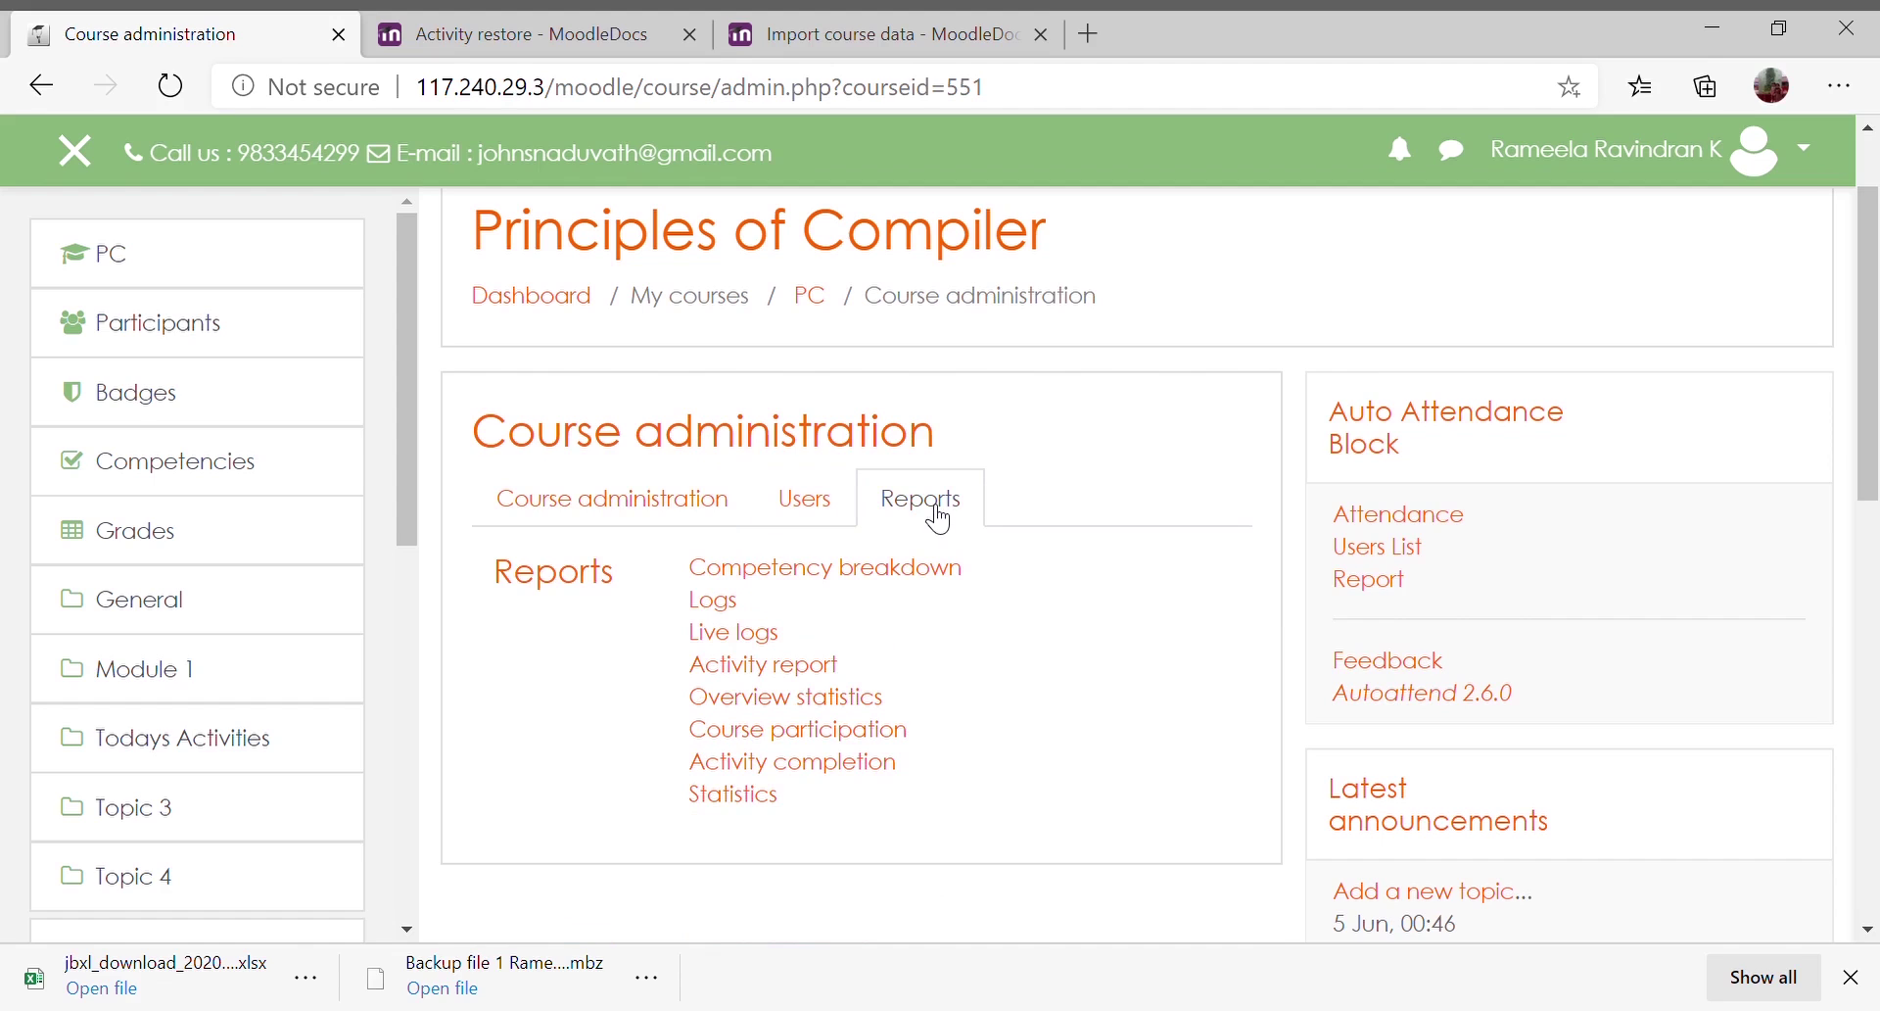
click(744, 673)
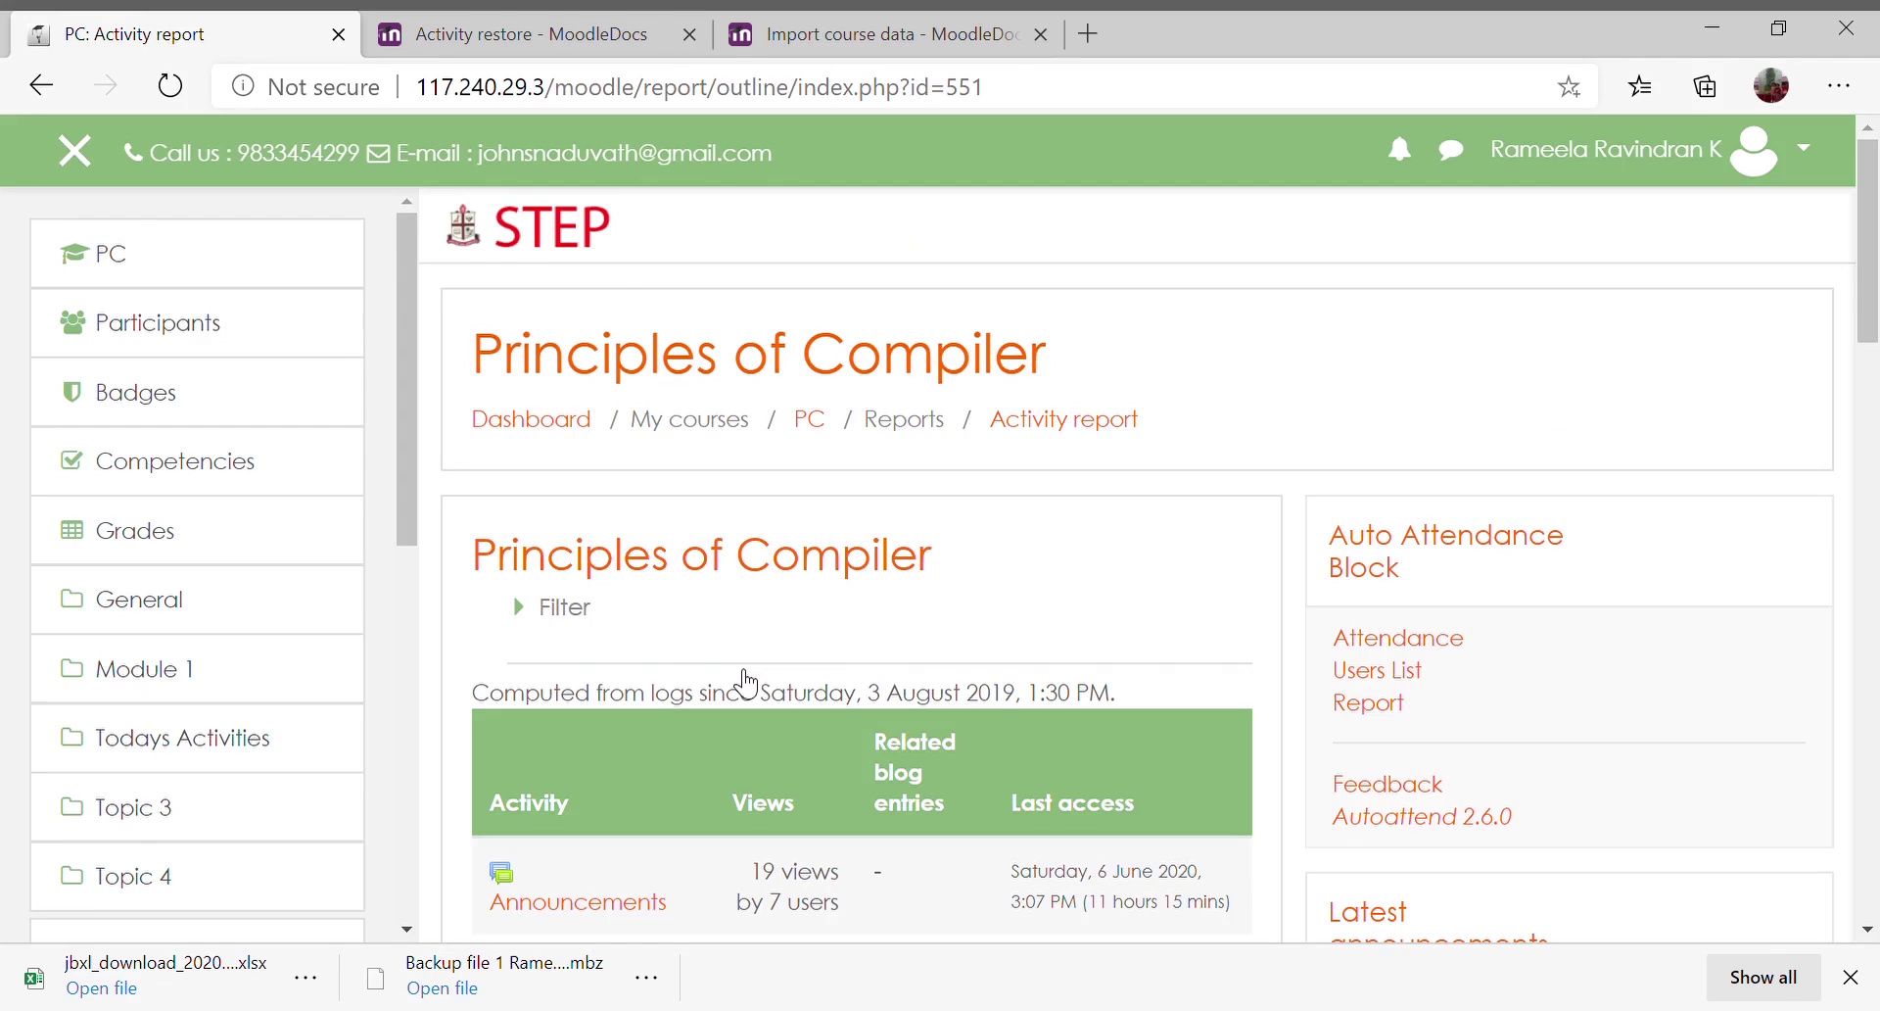
Examine the views and last access times of the course's activities throughout the Activity report
scroll(744, 684, down, 3)
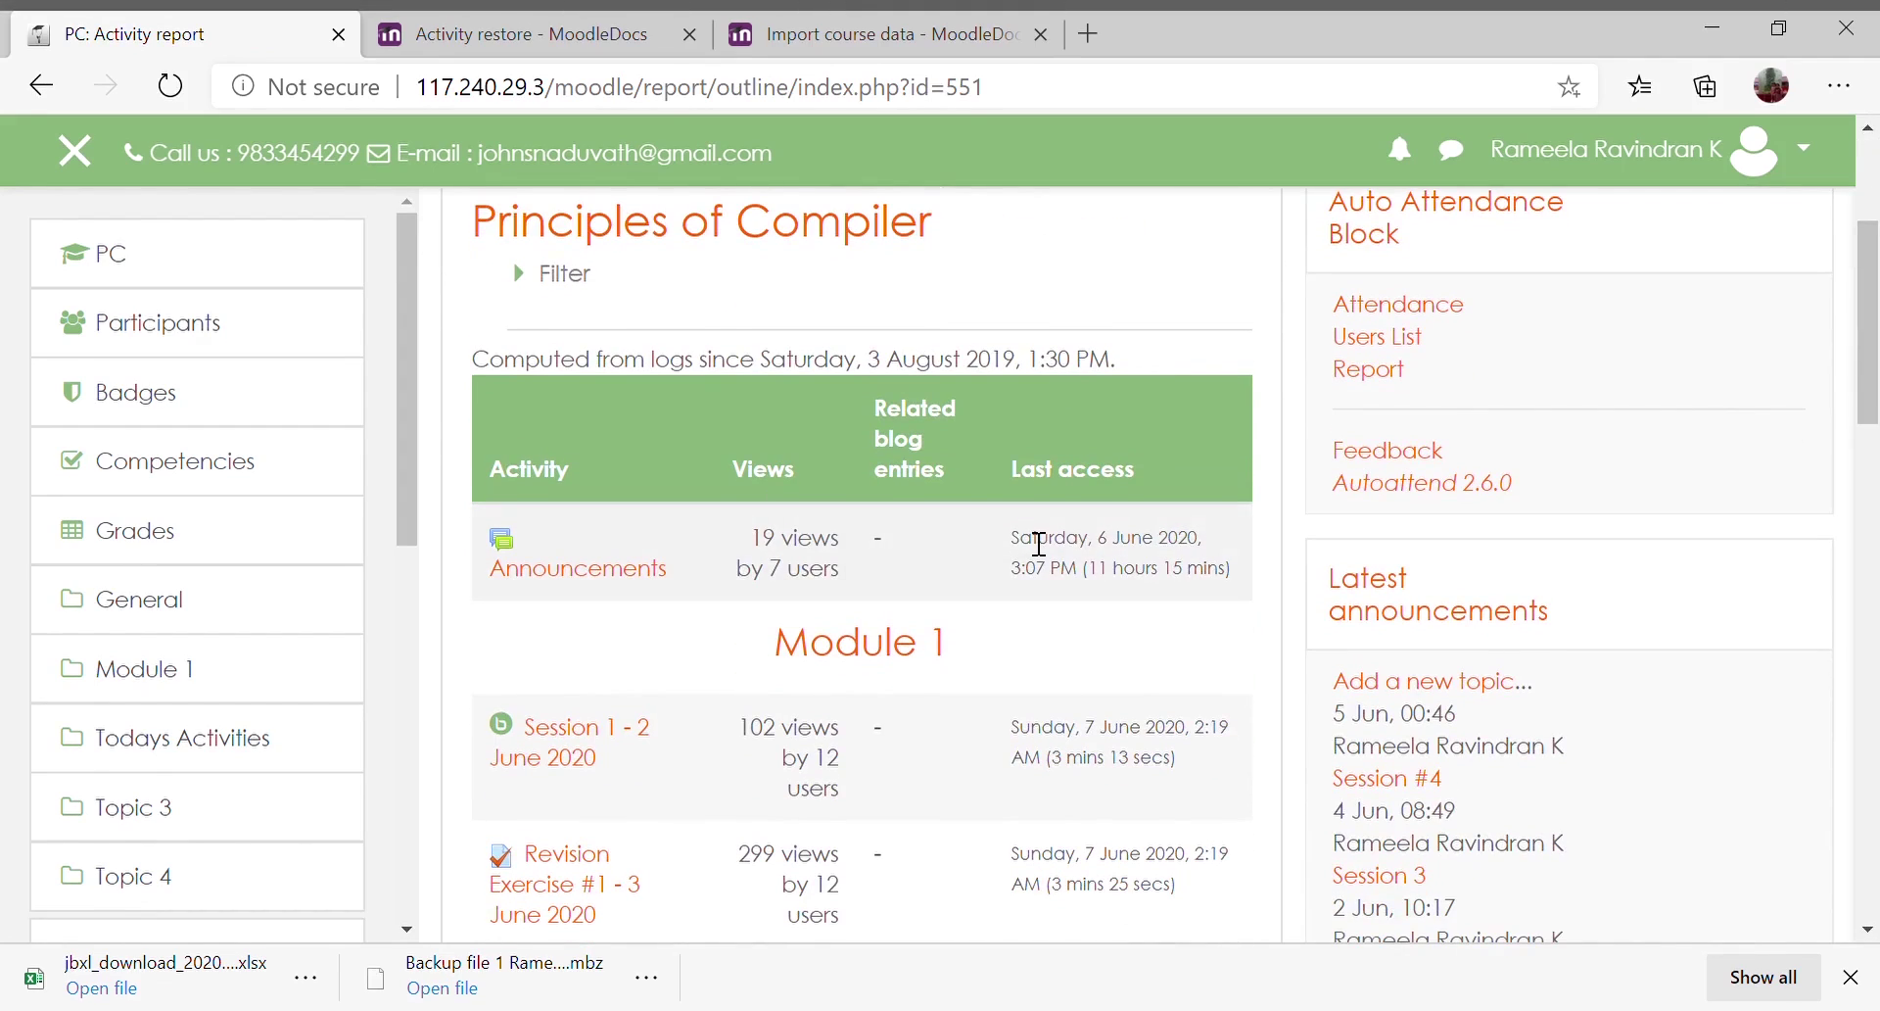
scroll(1039, 543, down, 2)
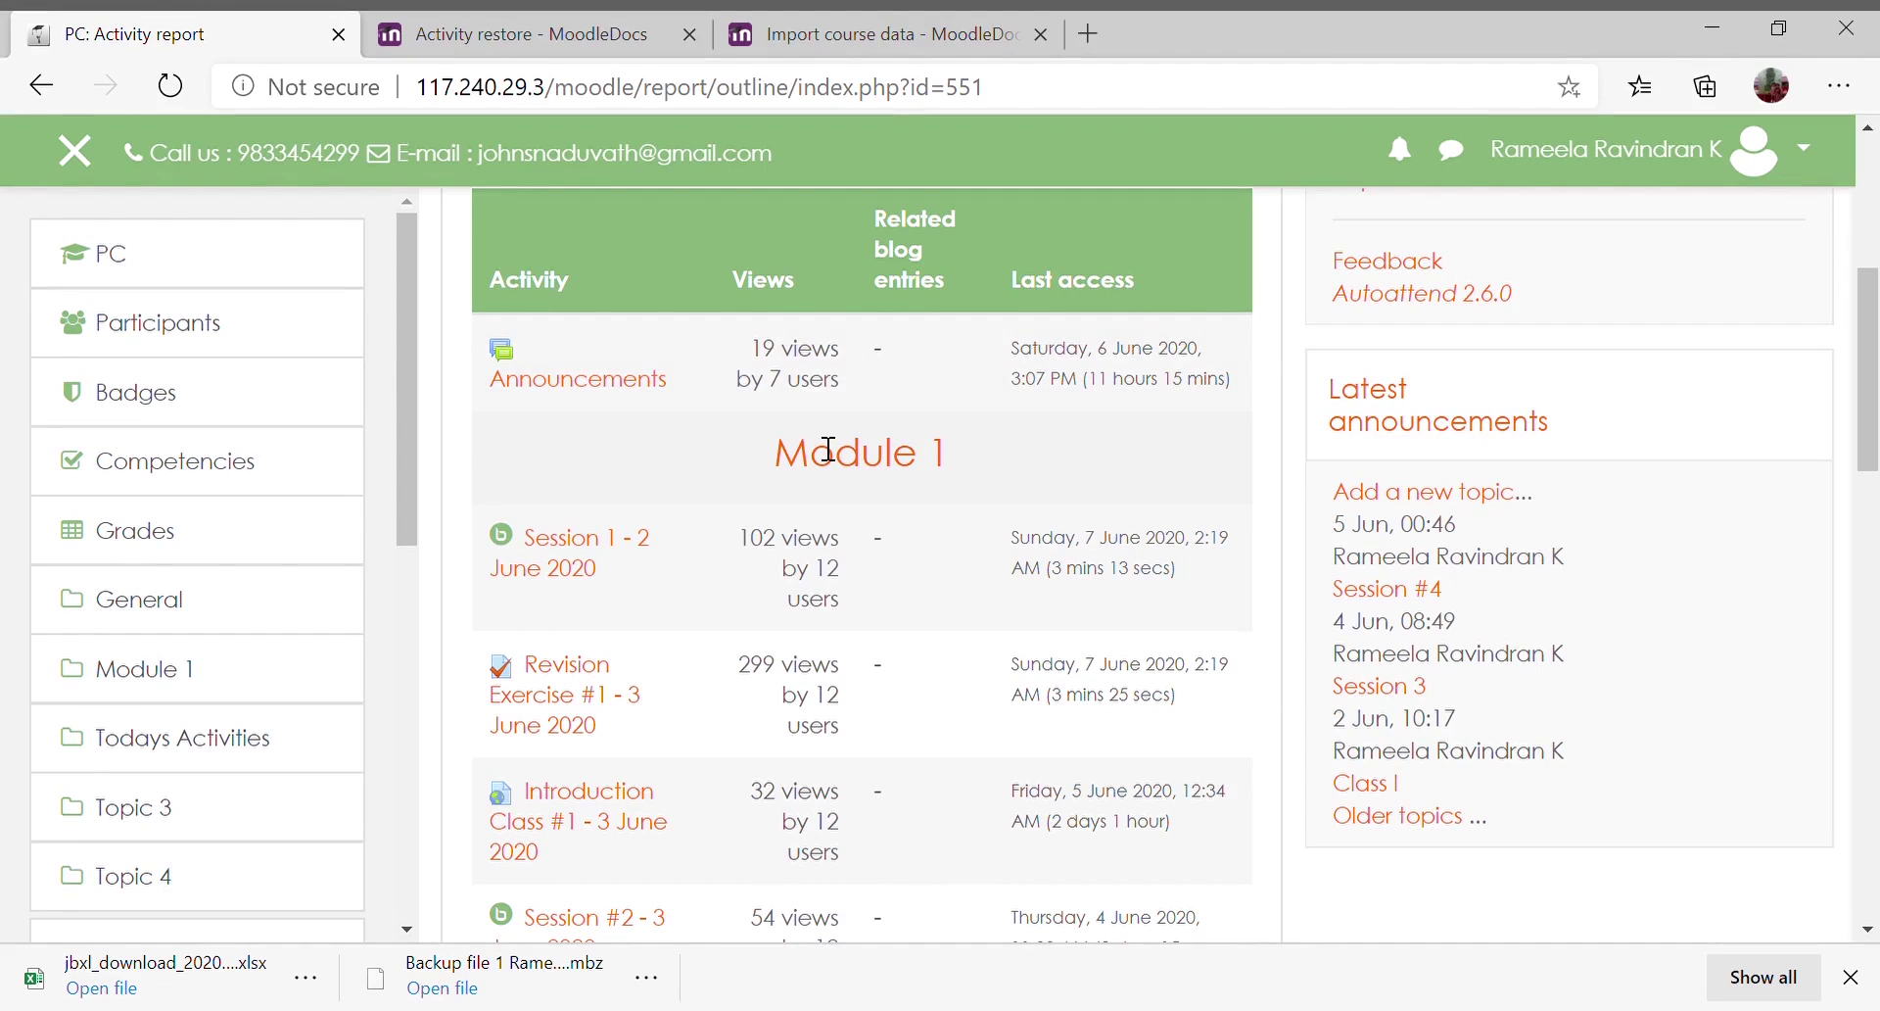
scroll(828, 449, down, 5)
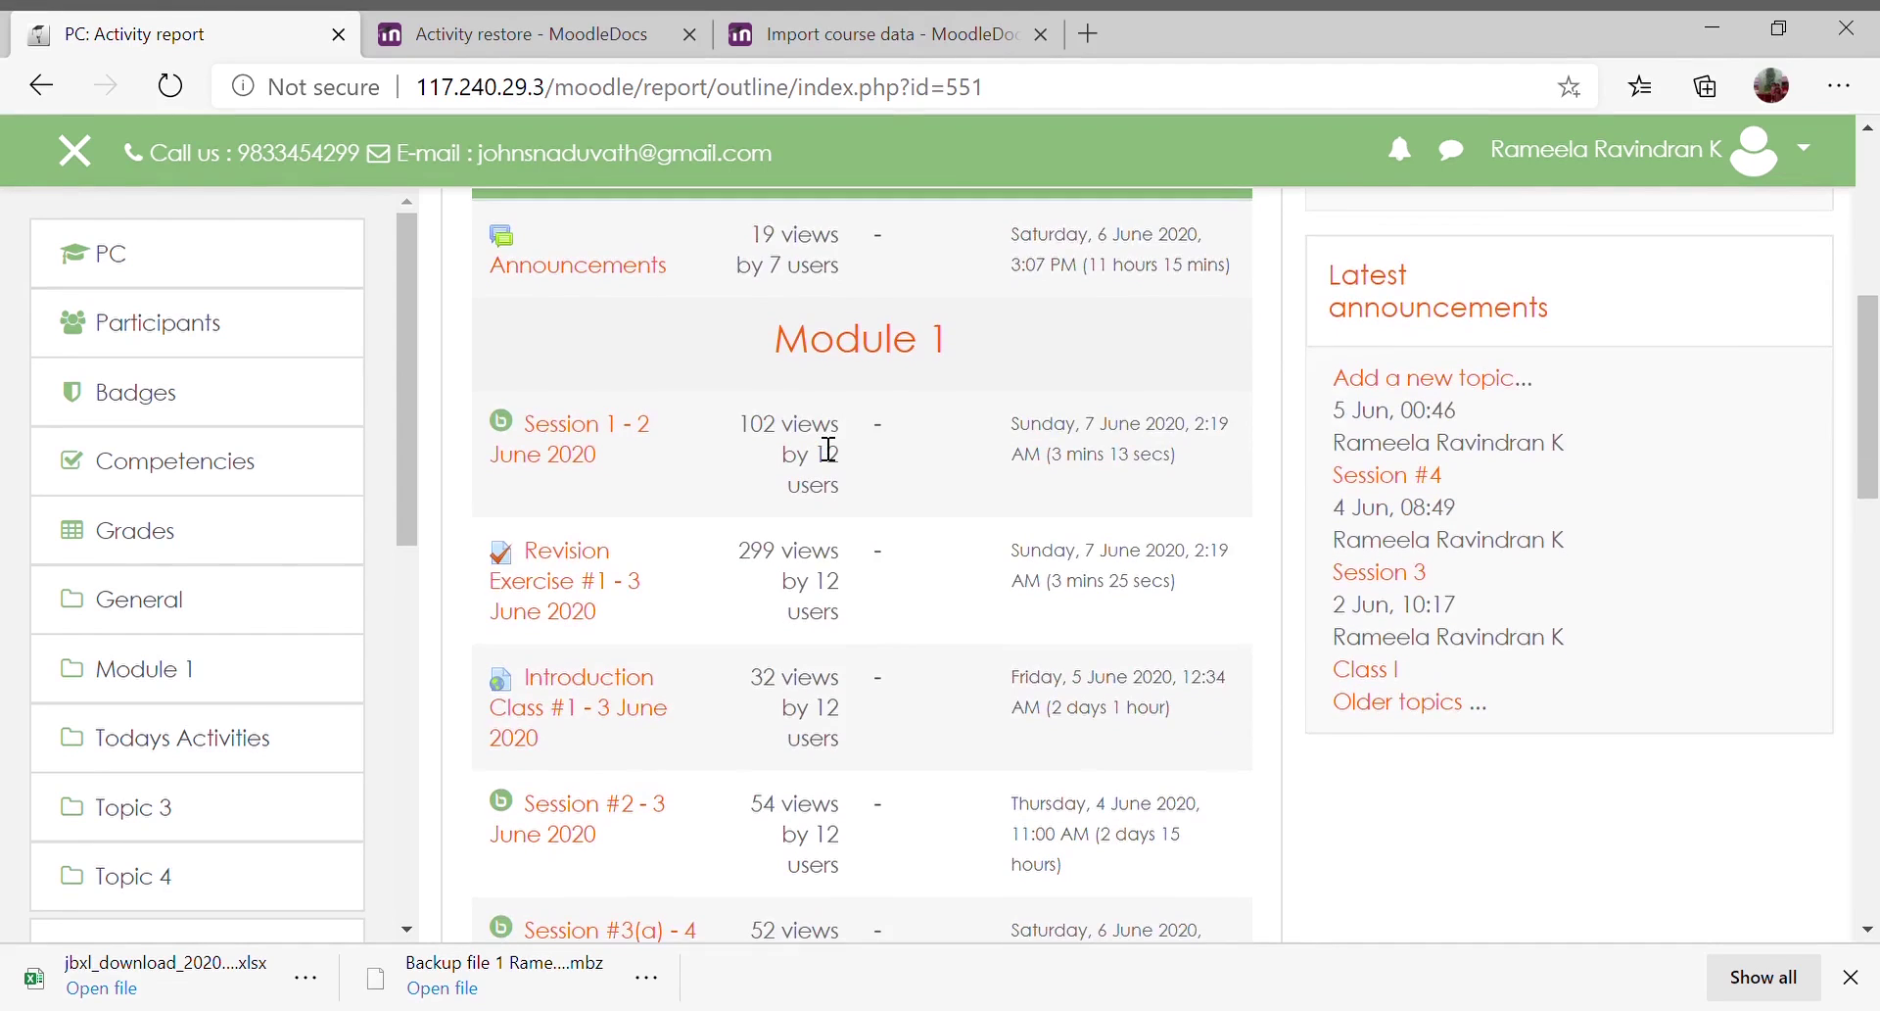
scroll(828, 448, down, 5)
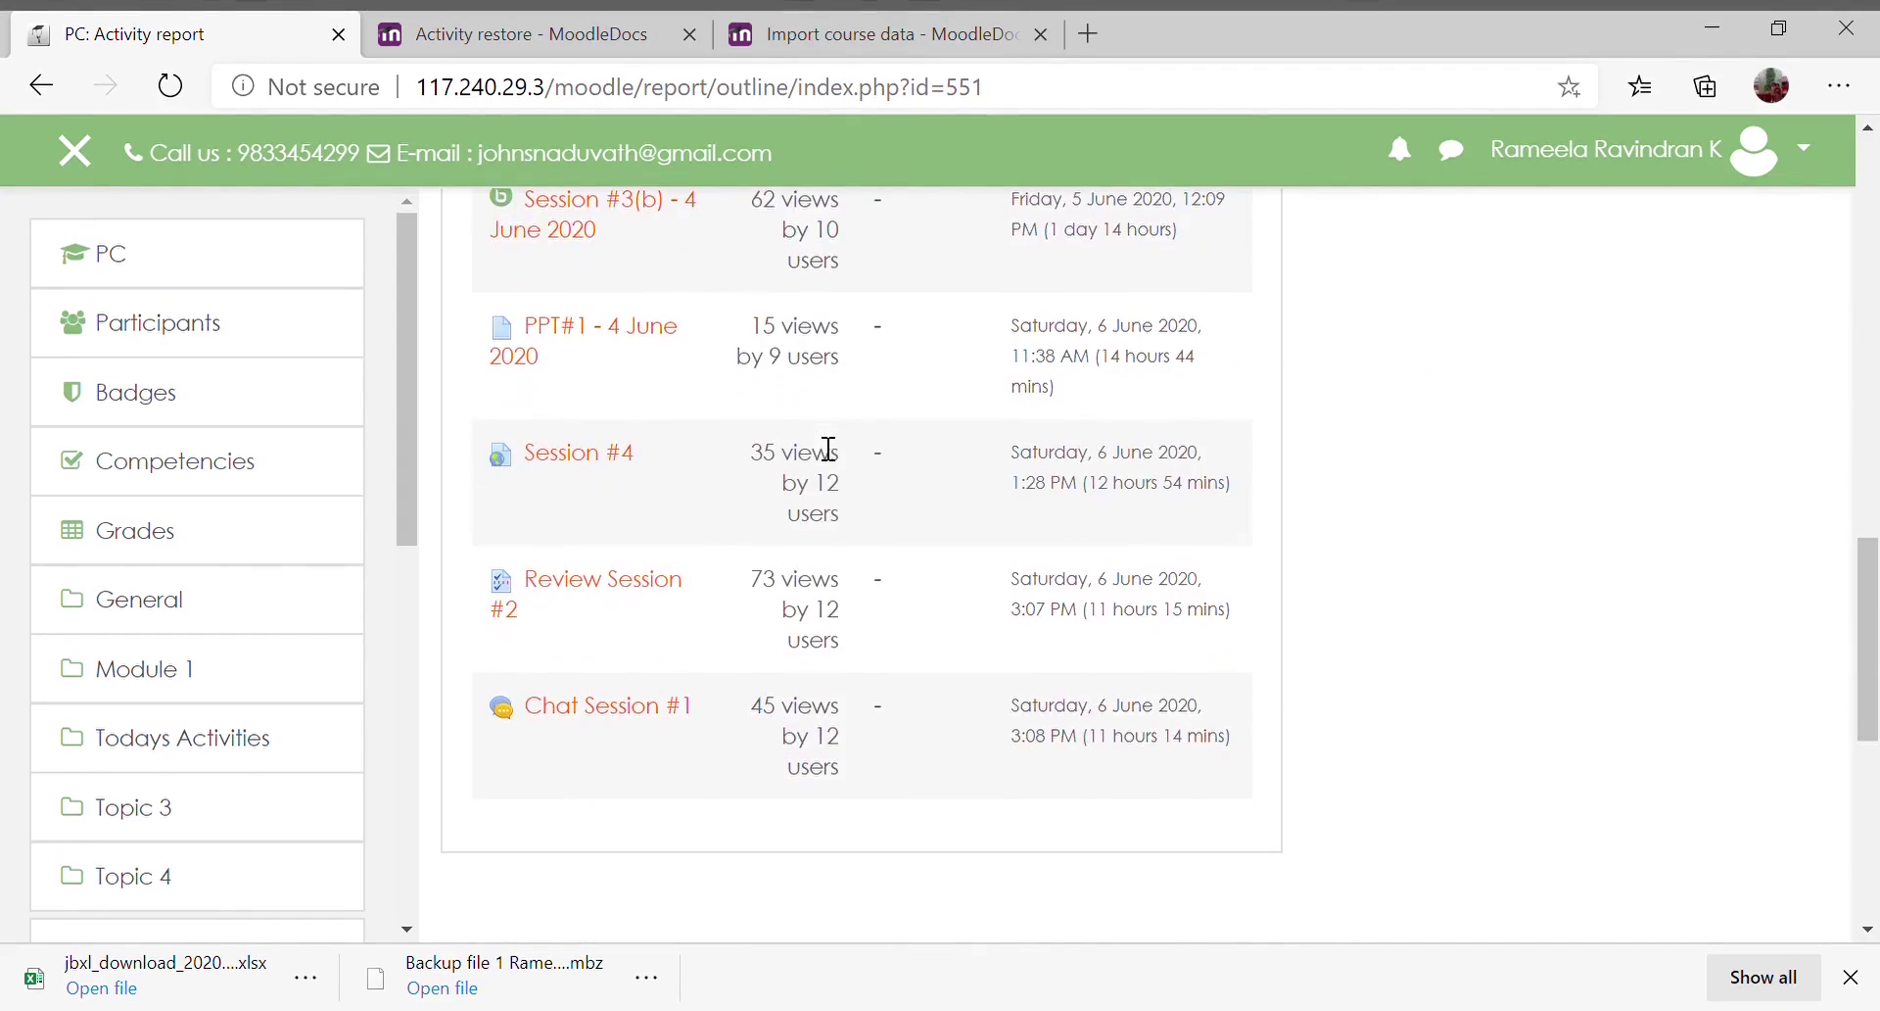
scroll(828, 448, up, 10)
scroll(812, 434, down, 7)
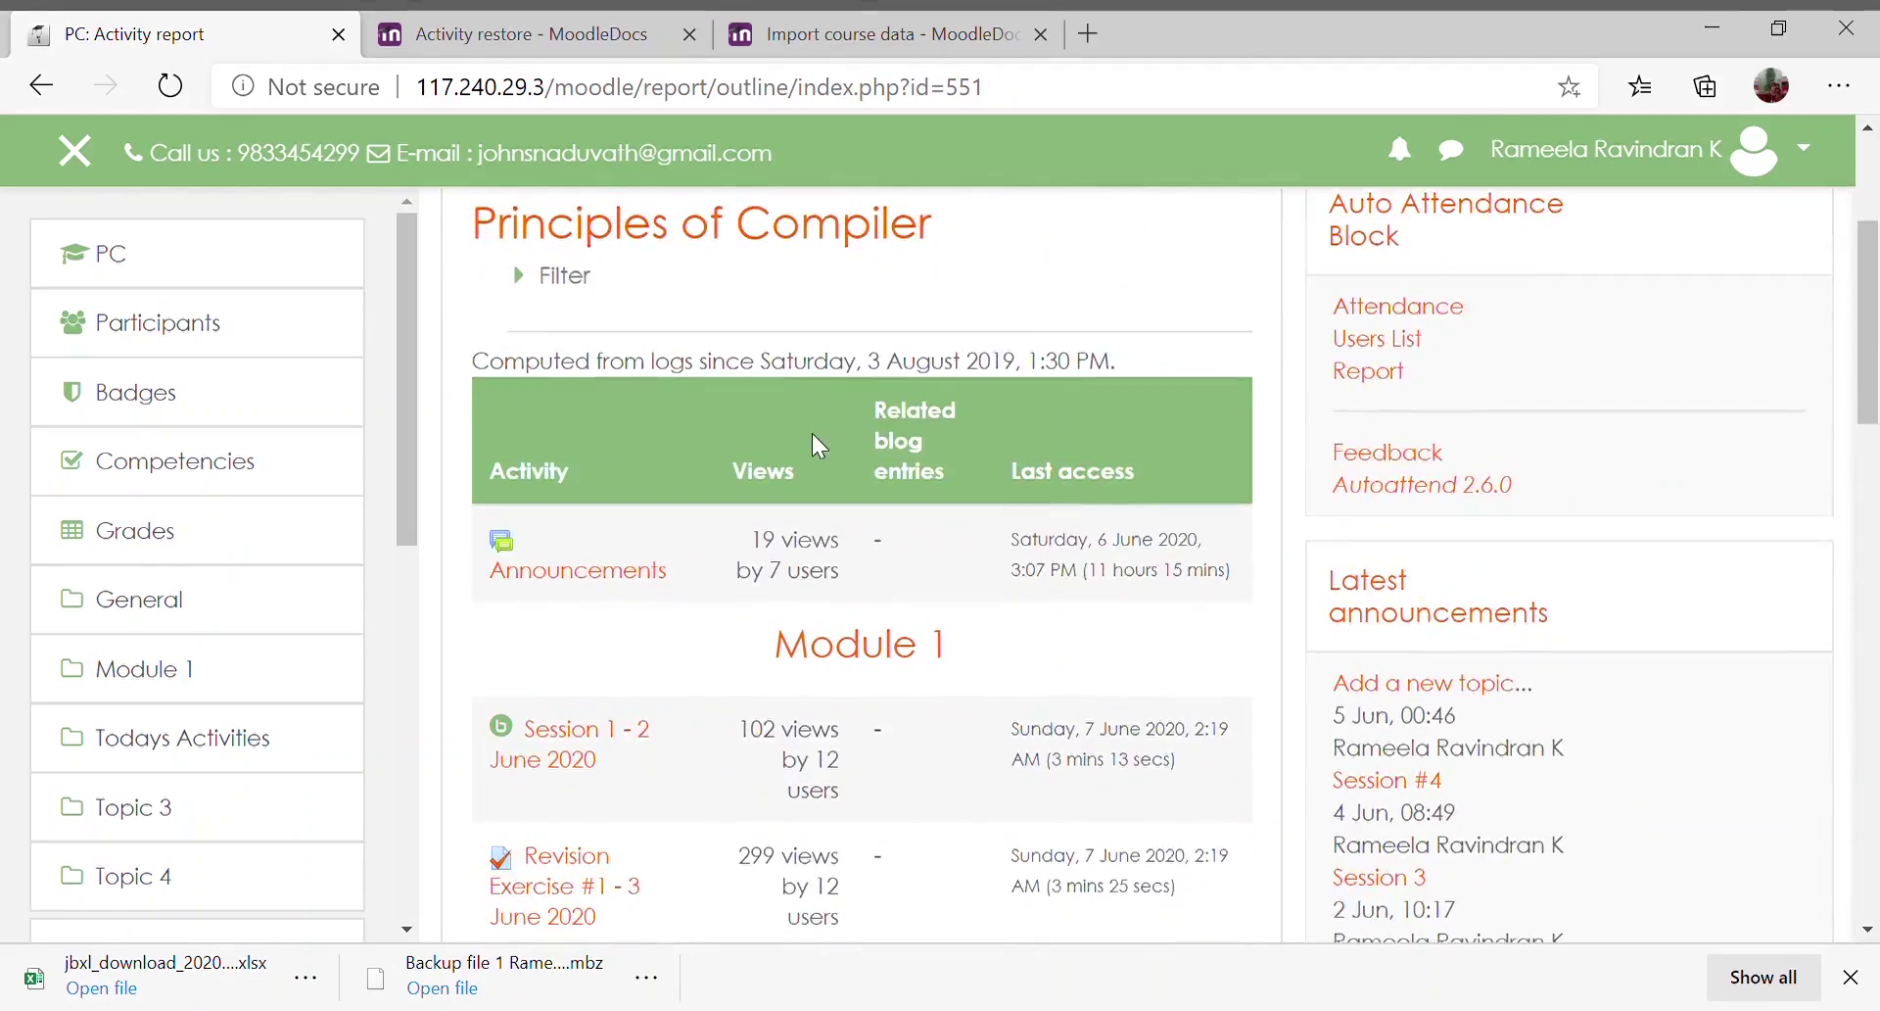
scroll(813, 433, down, 7)
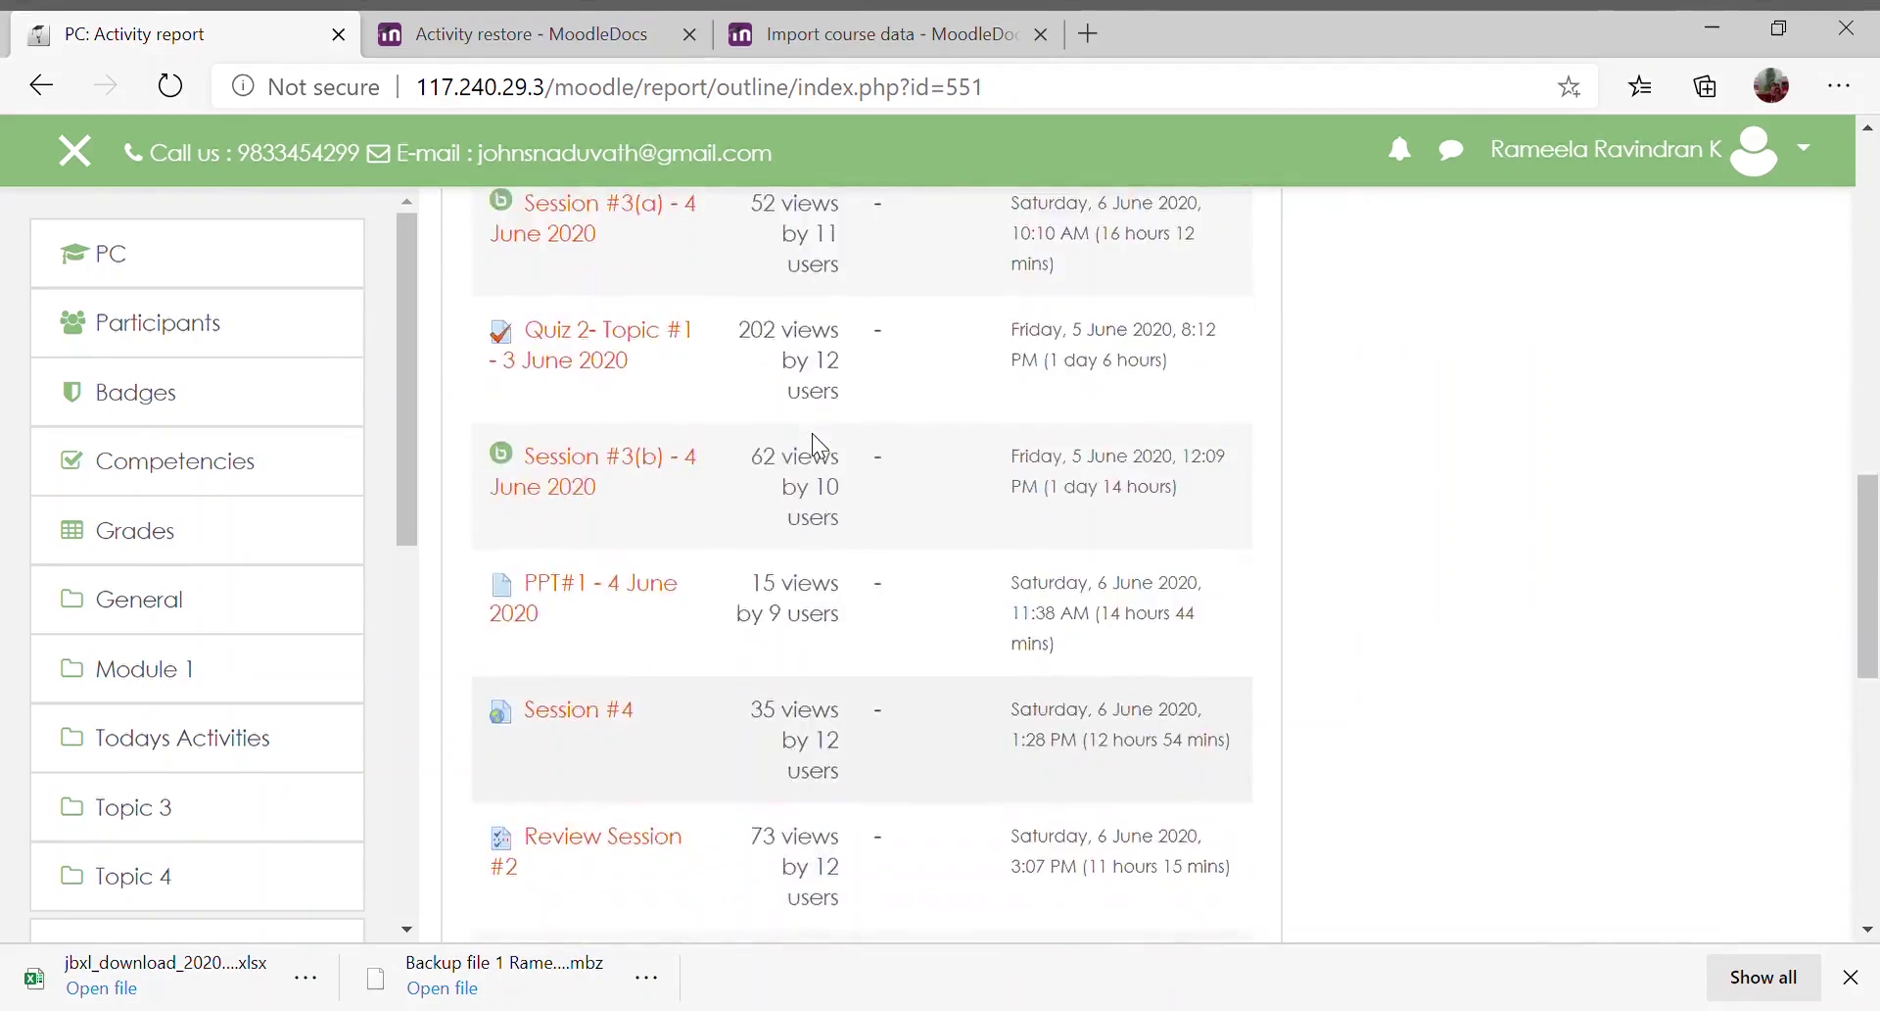
scroll(813, 433, up, 3)
scroll(812, 434, up, 8)
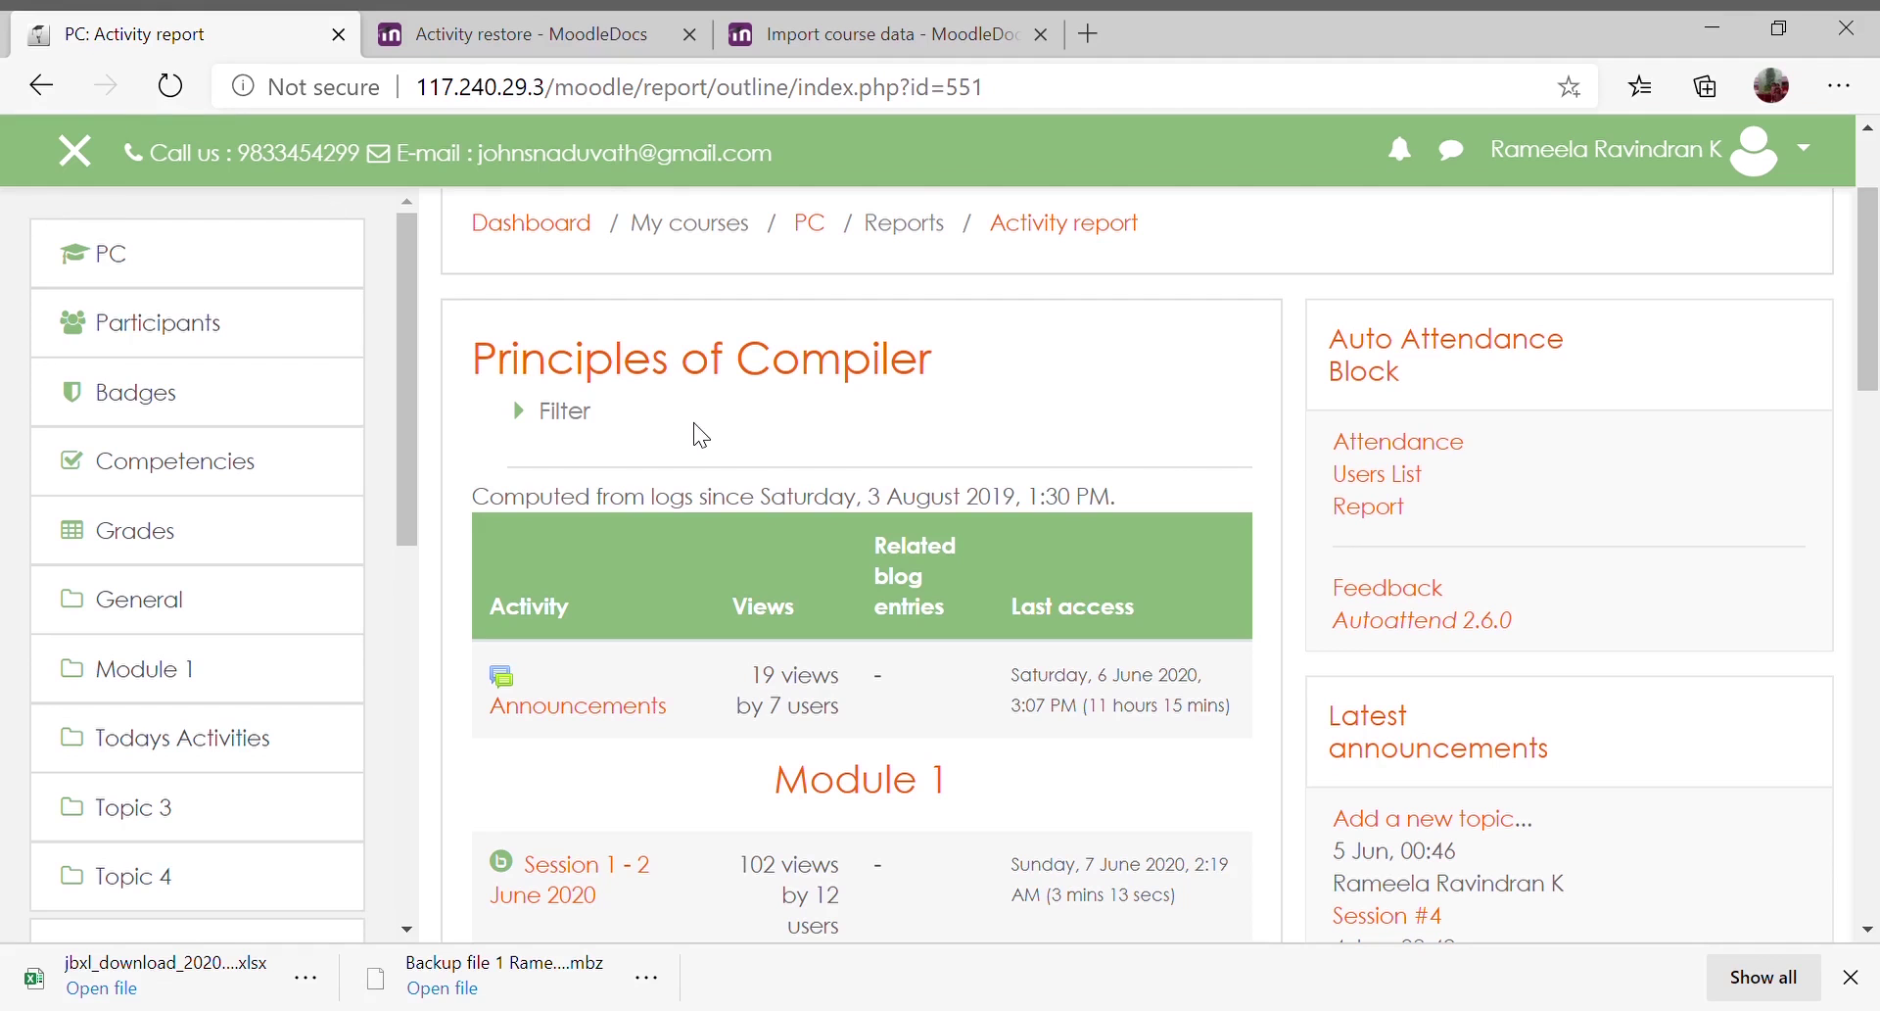
Return to the course administration and open the Activity completion report
key(alt+Left)
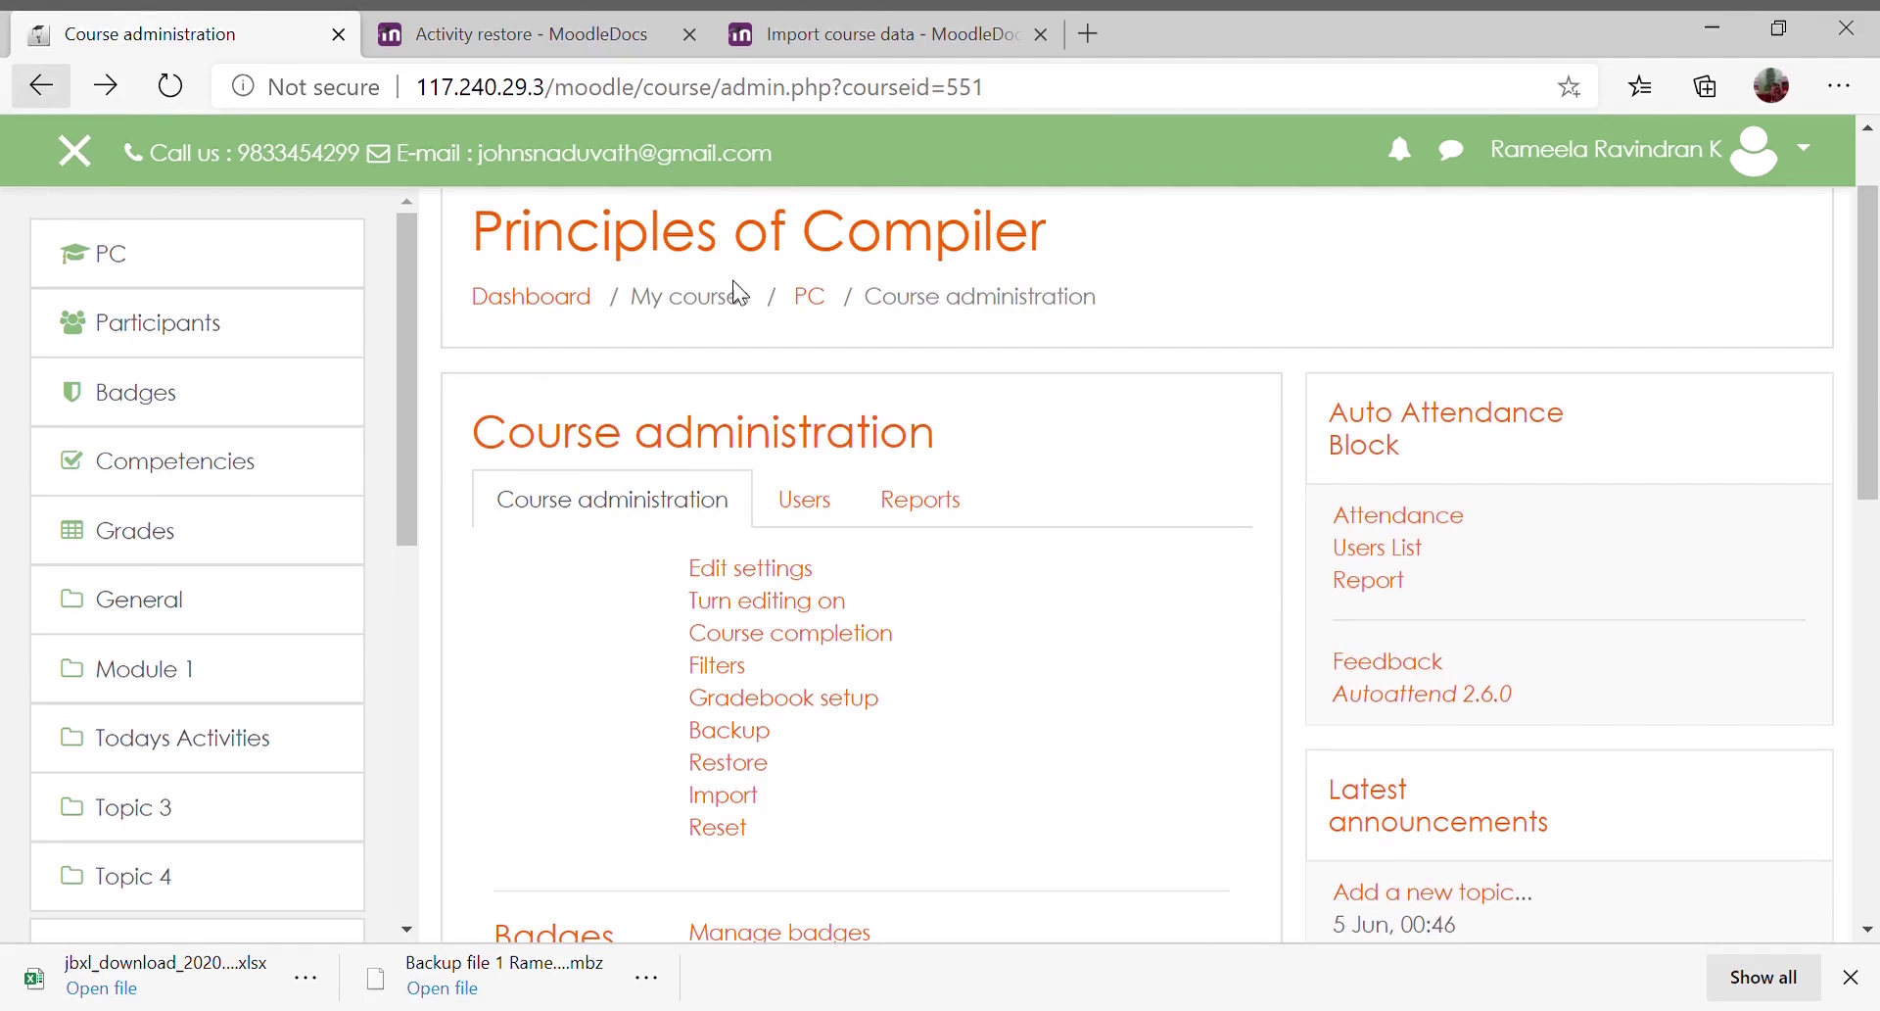
click(920, 519)
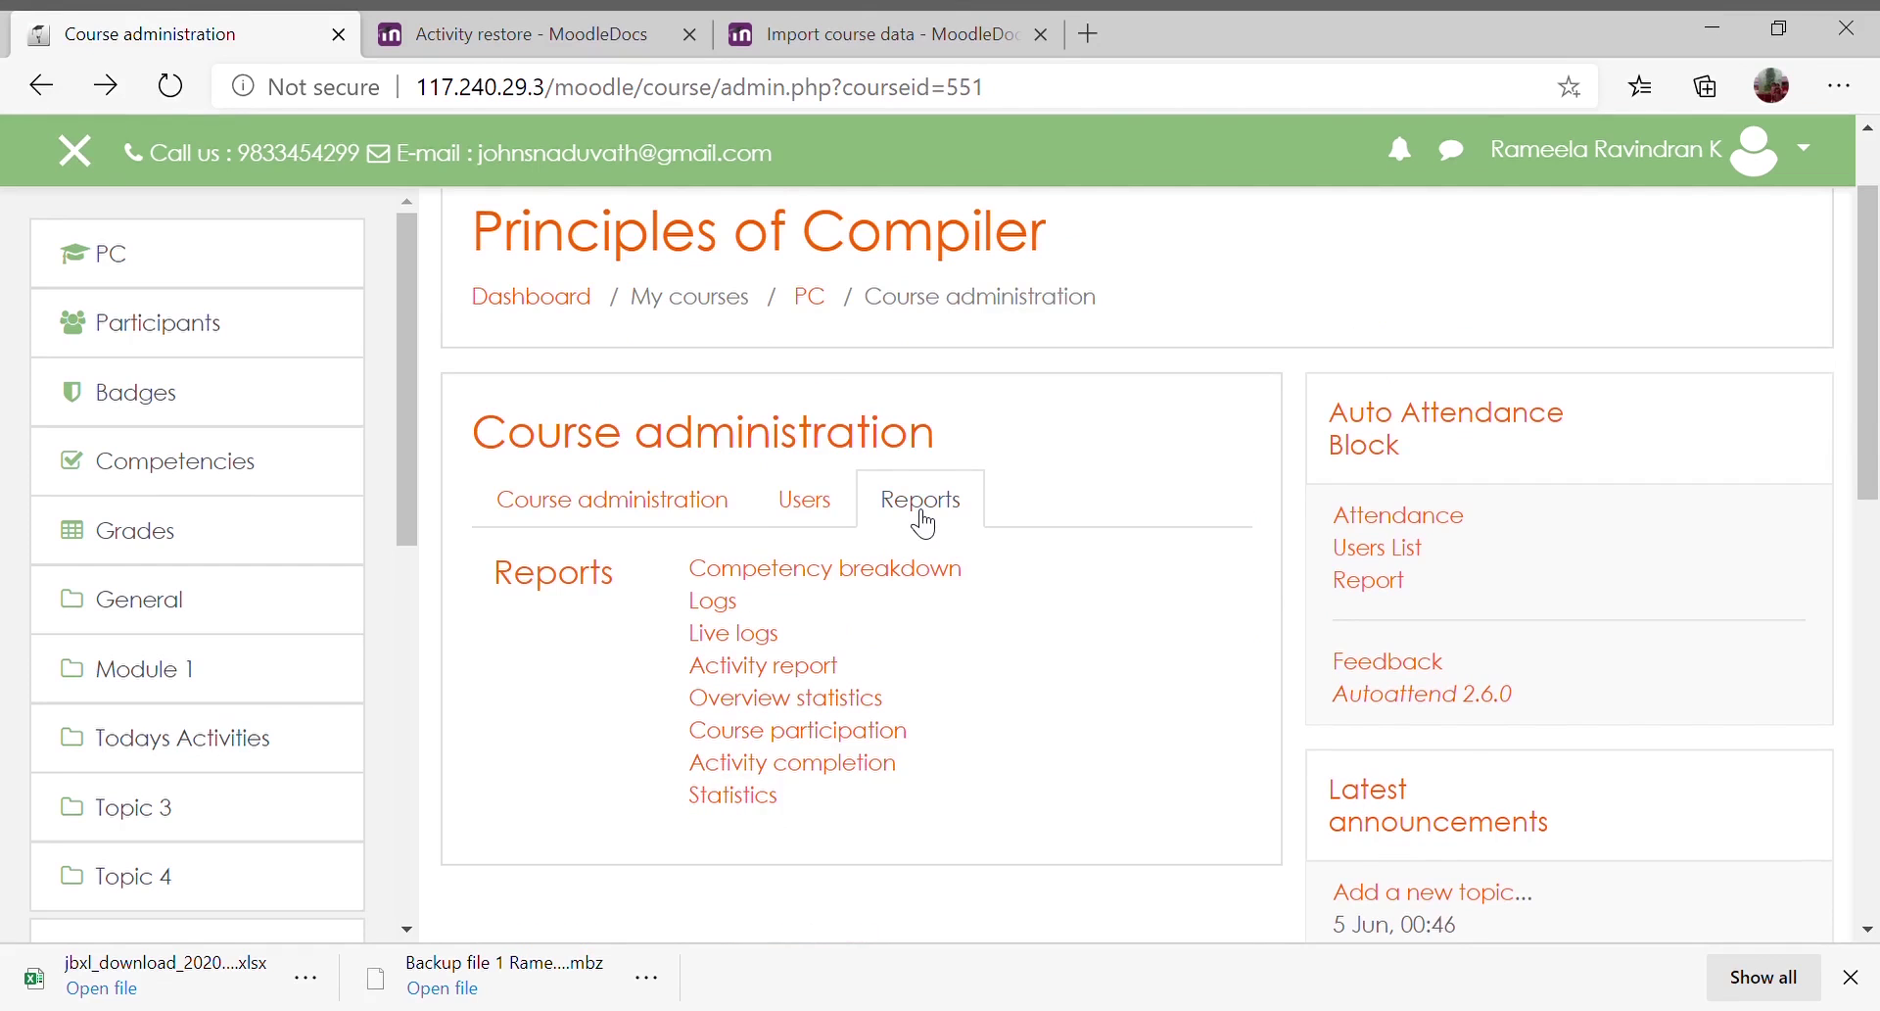
click(763, 772)
Examine each student's completion status across all activities, from Session 1 to Chat Session #1, and the report's download options
scroll(766, 780, down, 8)
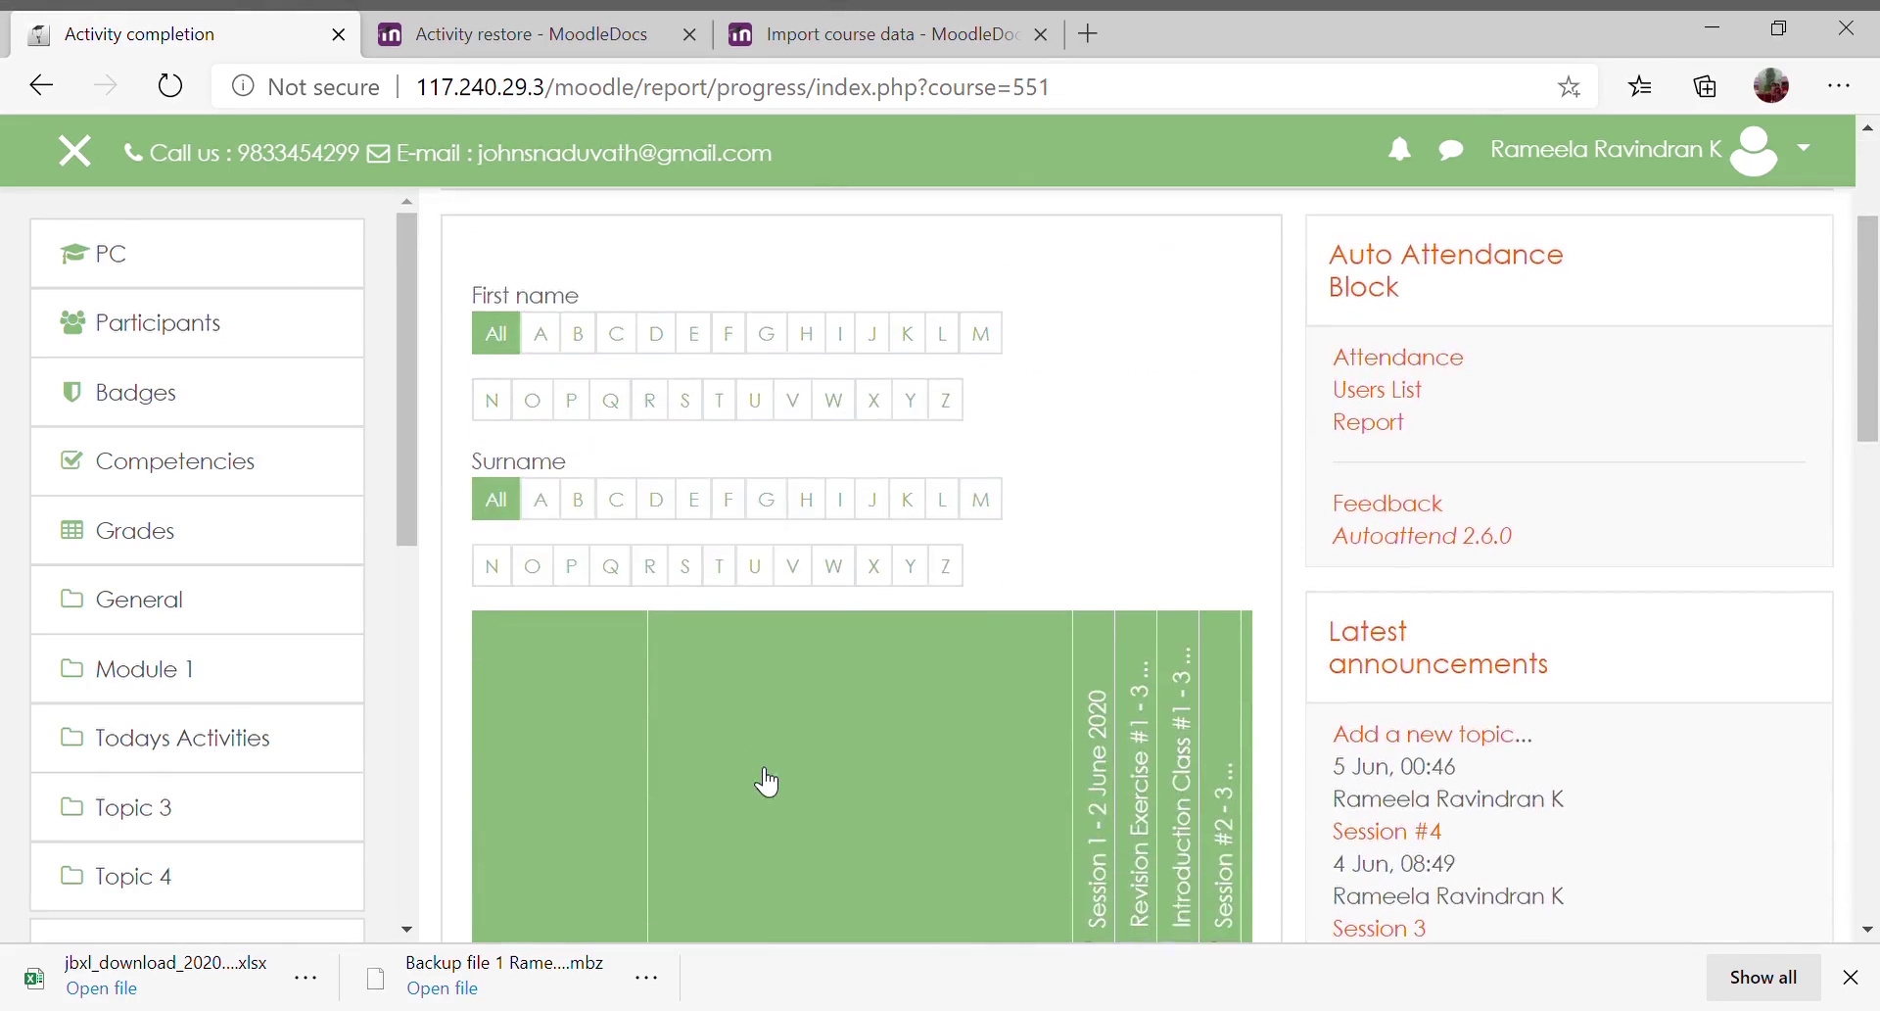
scroll(766, 780, down, 5)
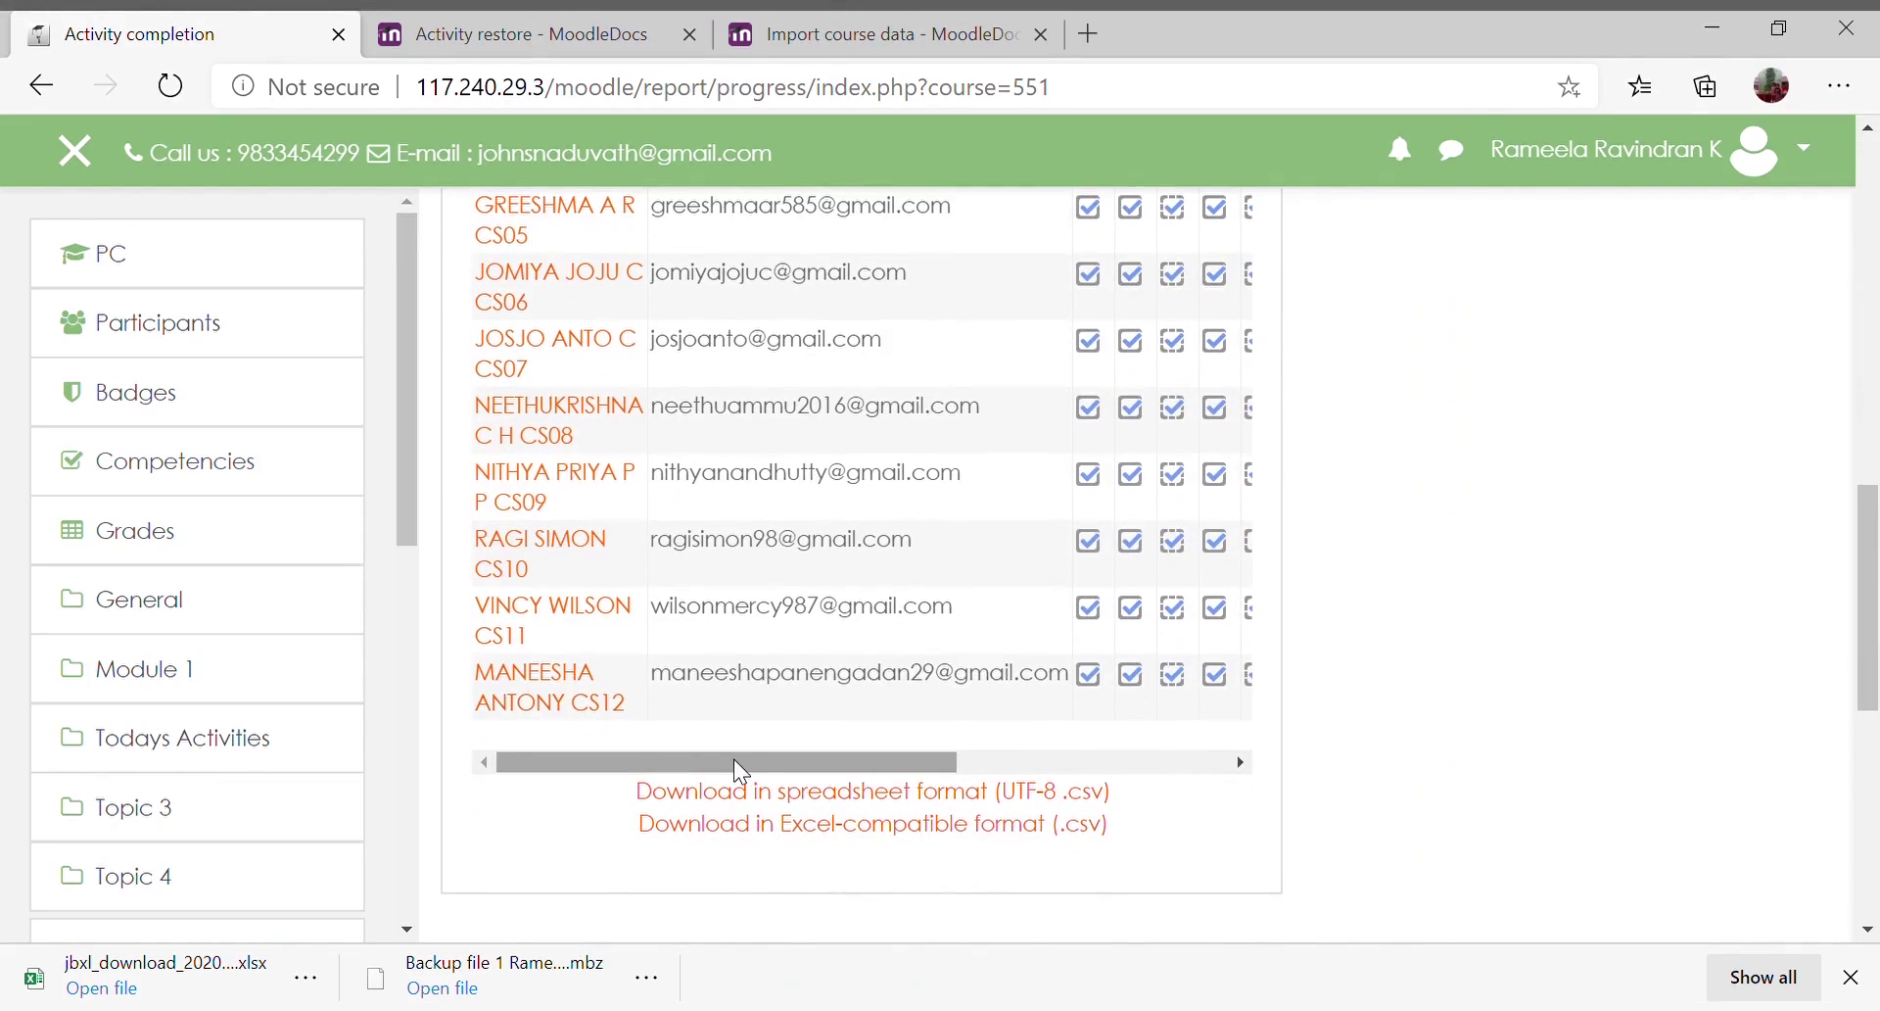
drag(733, 761, 935, 760)
scroll(966, 429, up, 5)
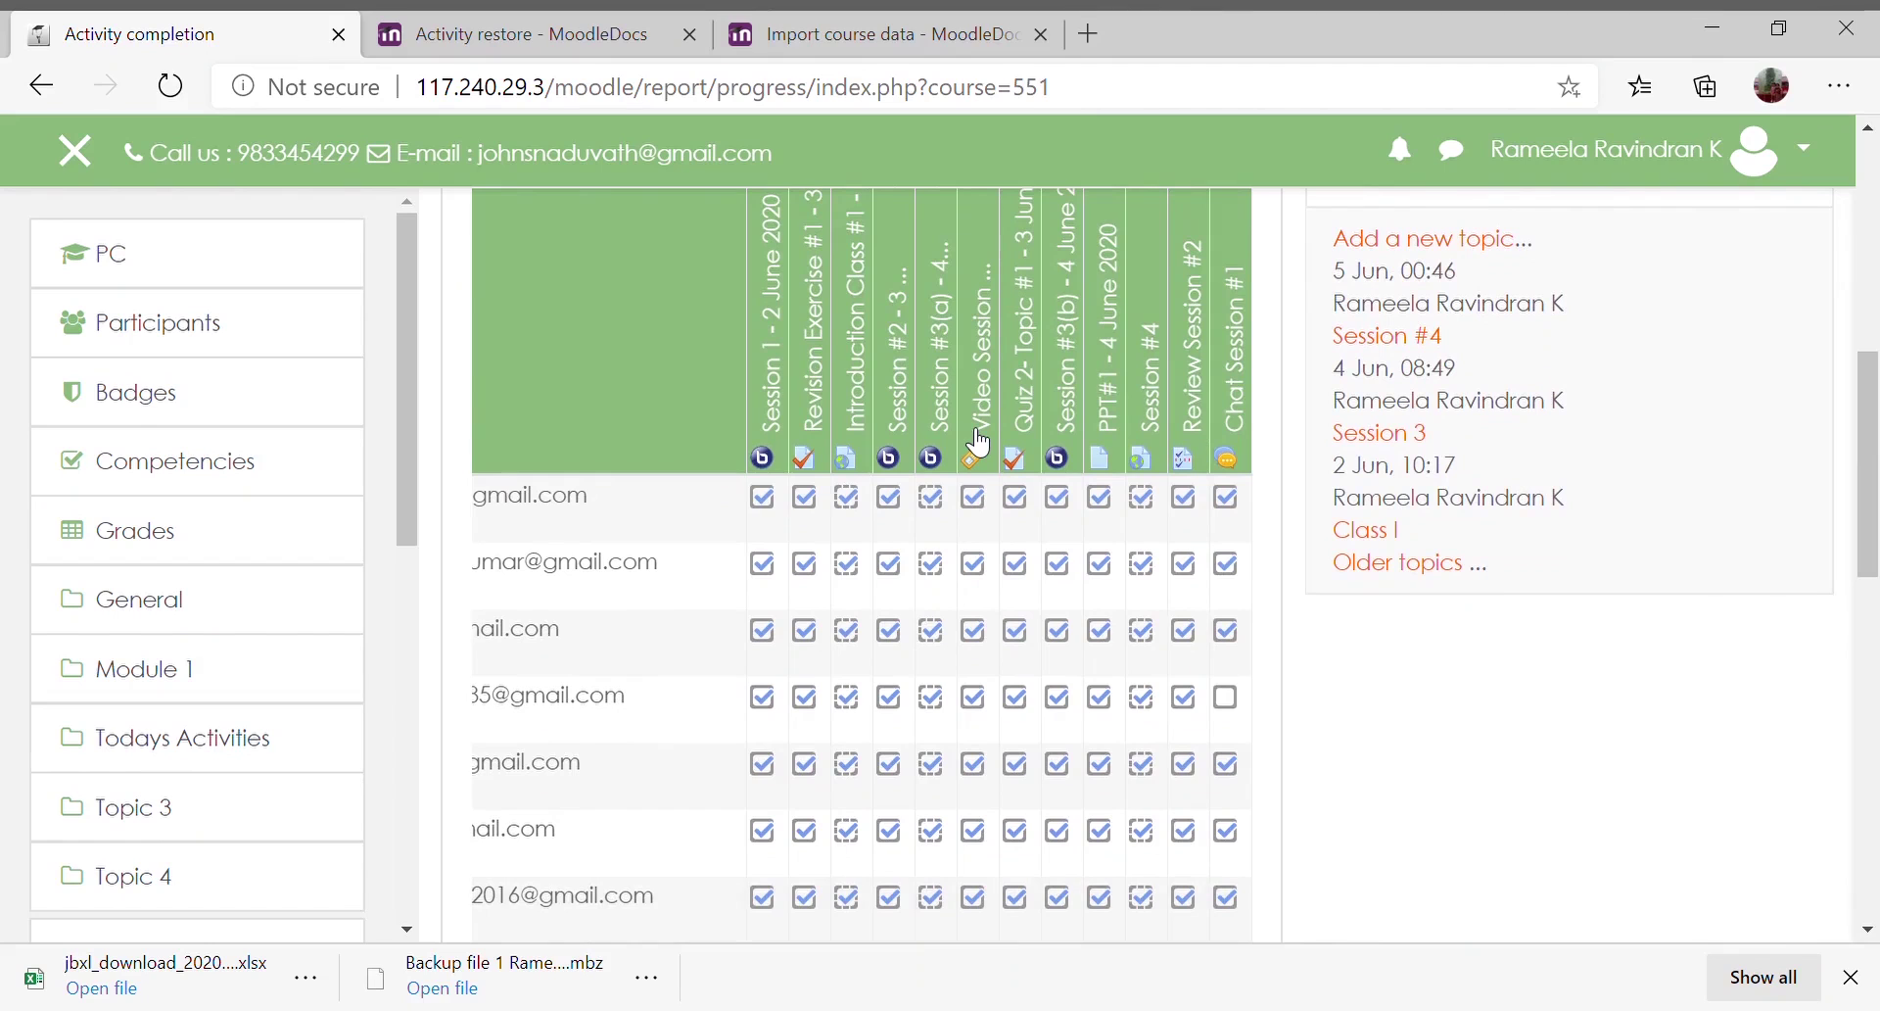
scroll(980, 442, down, 1)
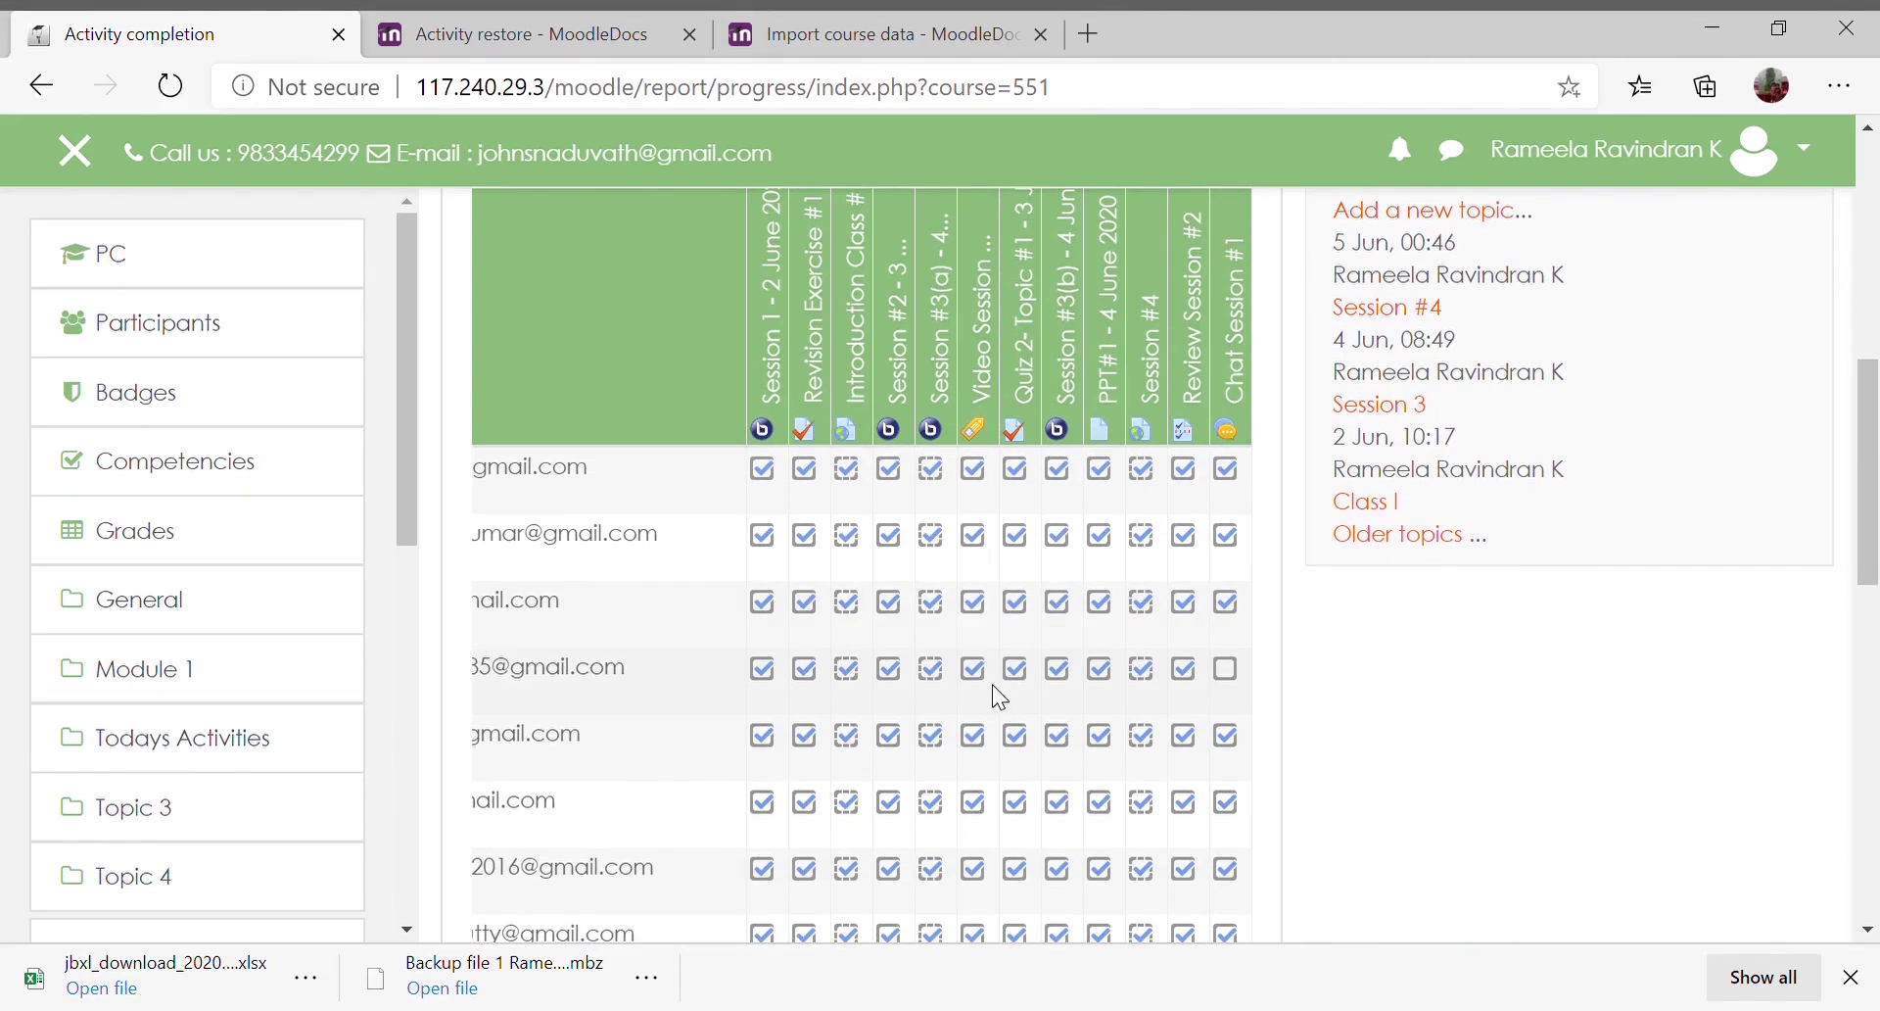
scroll(798, 685, left, 1)
scroll(798, 685, left, 3)
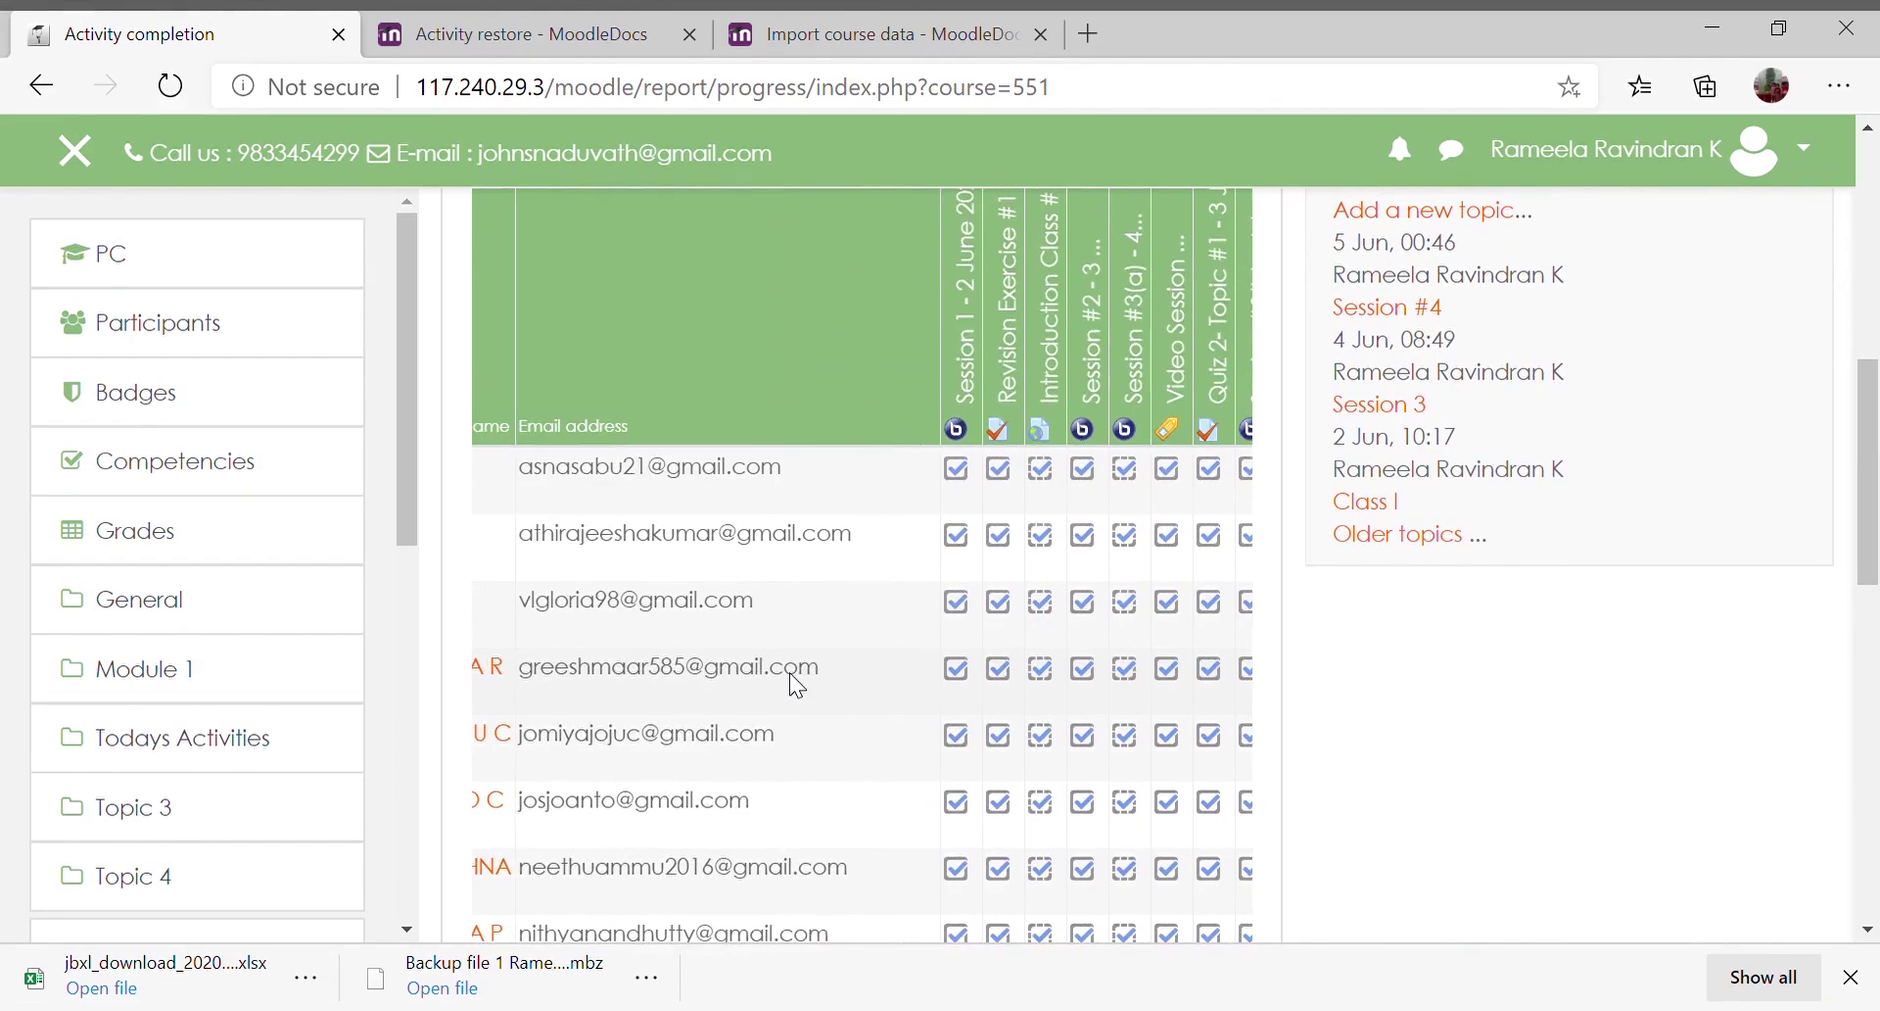
scroll(798, 685, right, 7)
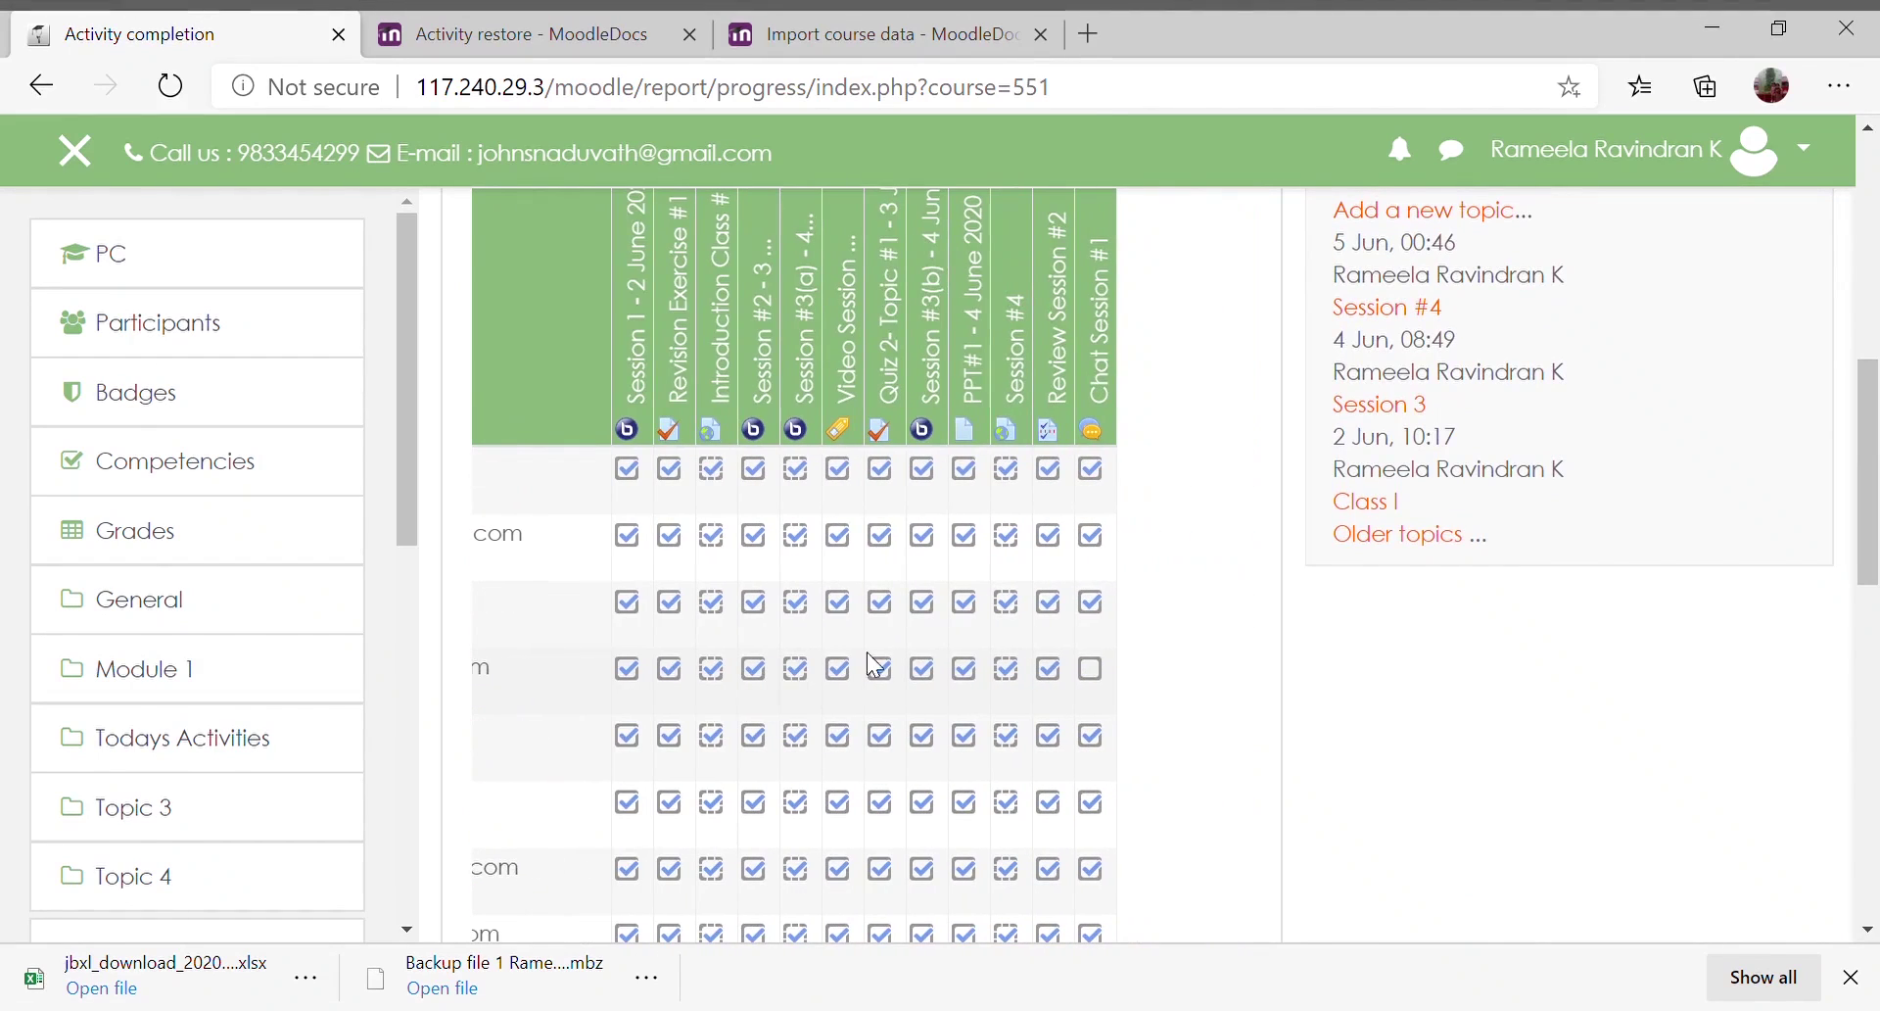
scroll(1109, 734, down, 3)
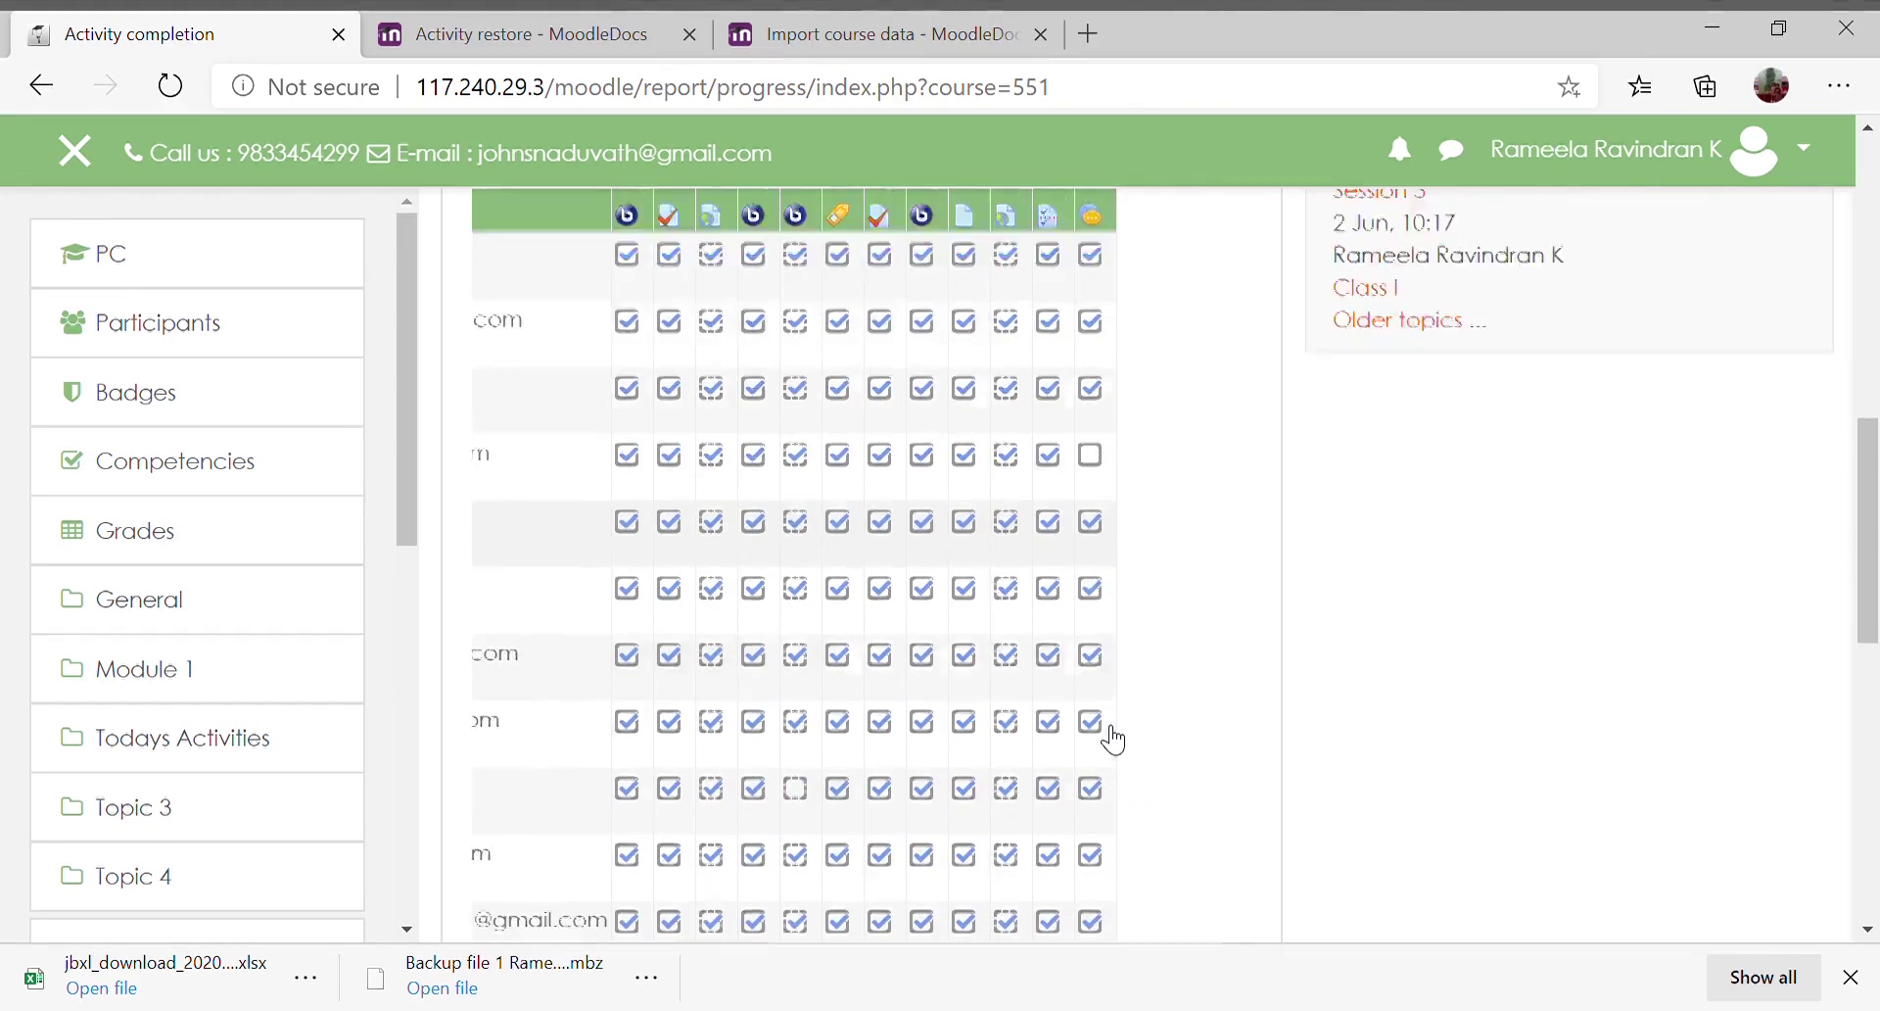
scroll(781, 707, left, 6)
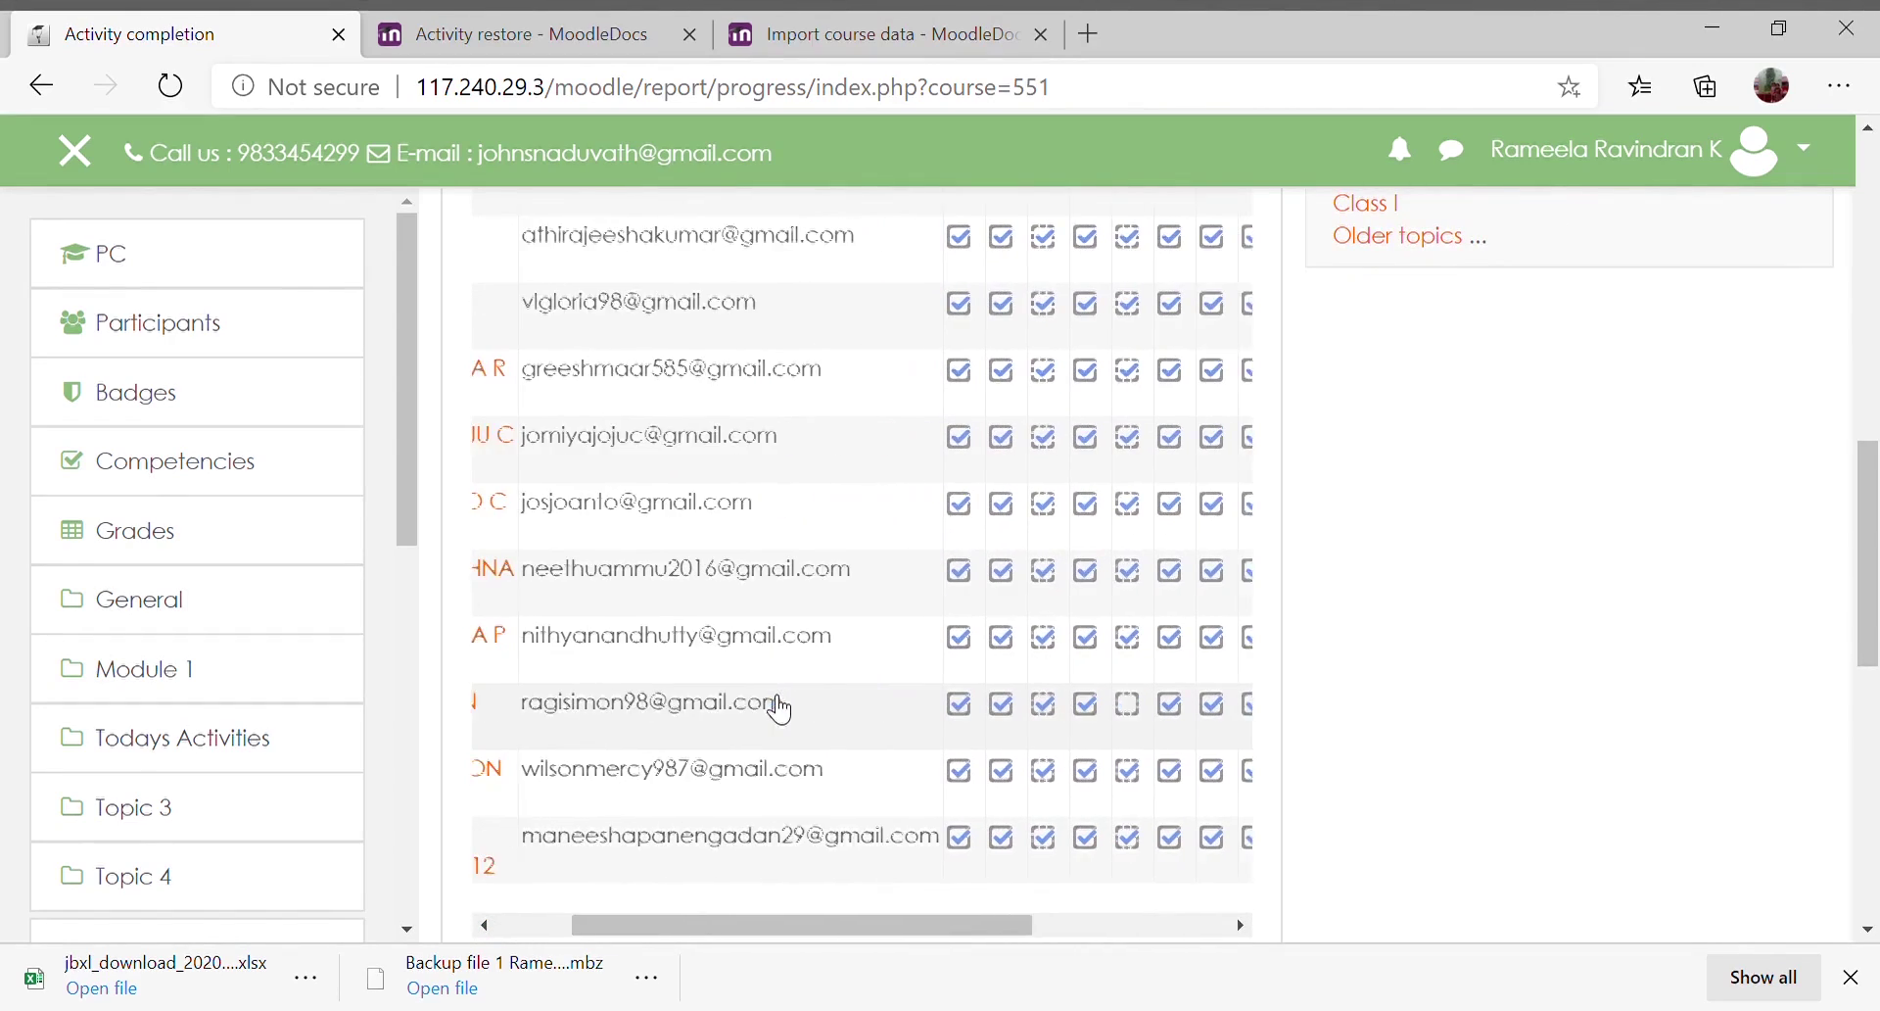
scroll(774, 705, up, 3)
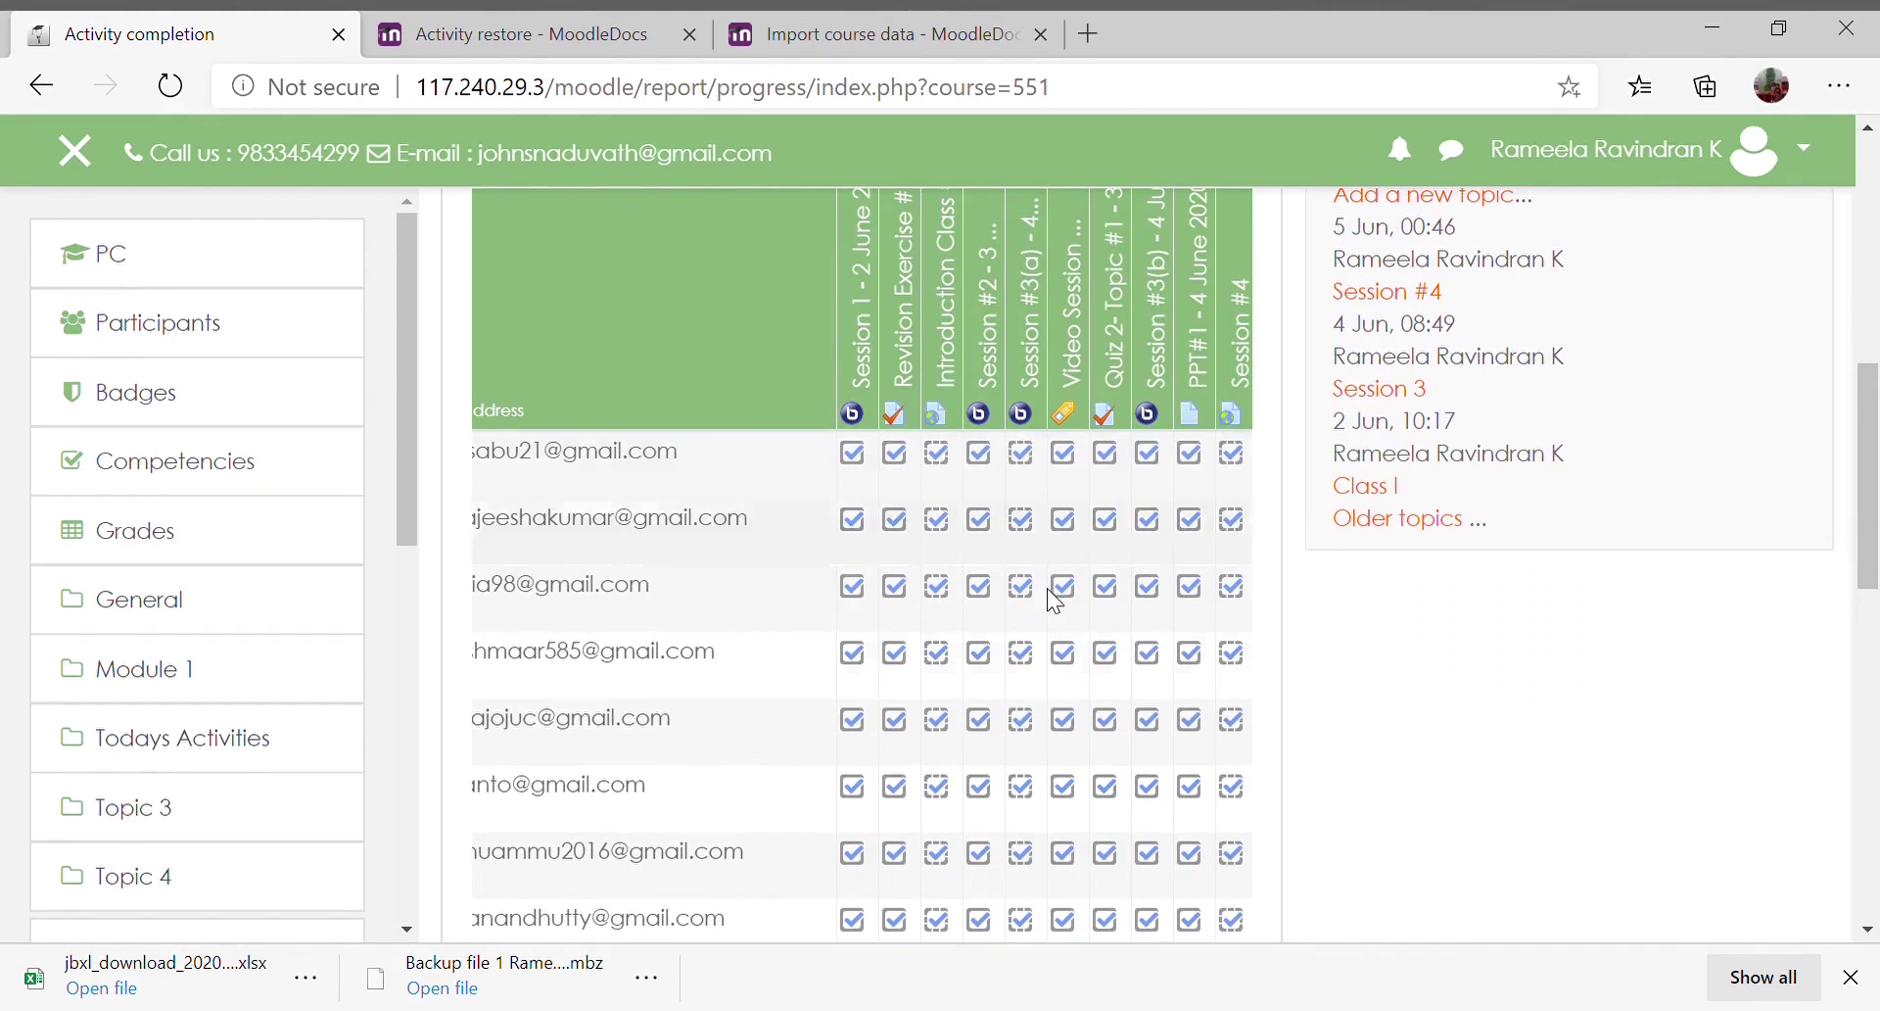
scroll(1036, 768, down, 3)
scroll(1036, 767, down, 2)
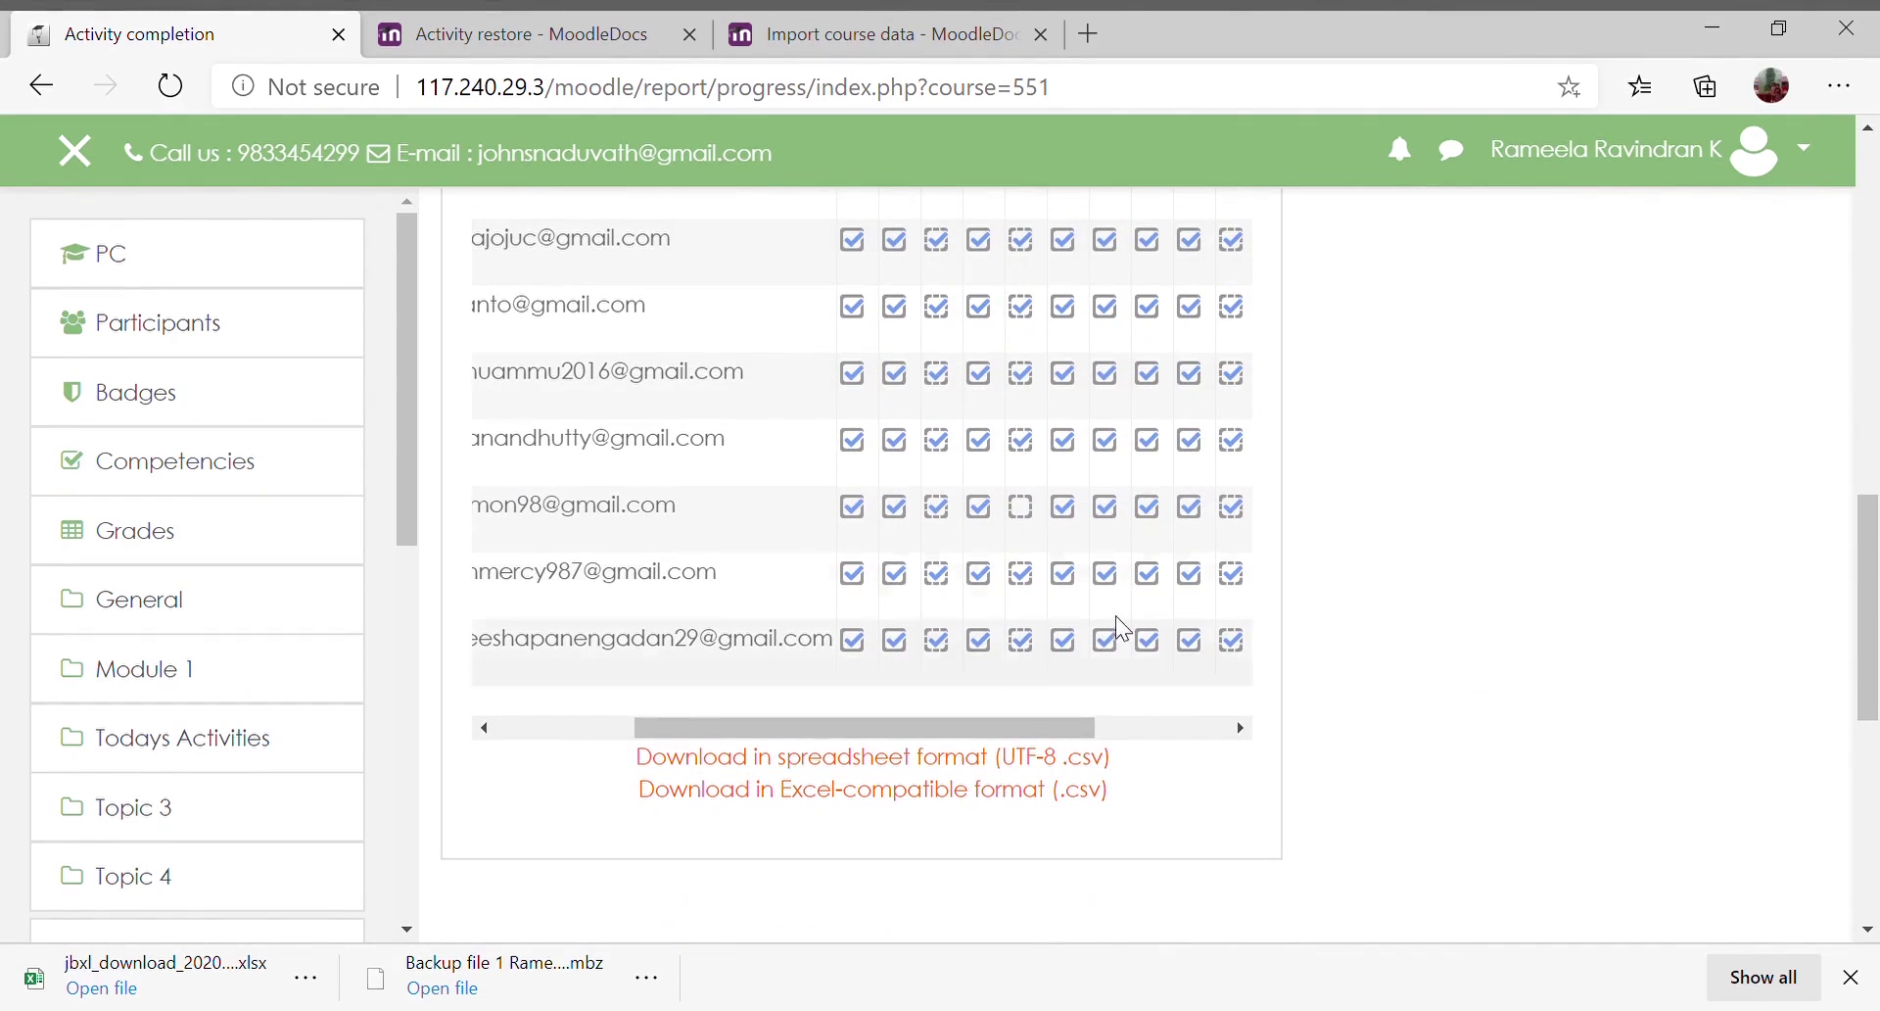
drag(960, 727, 1163, 722)
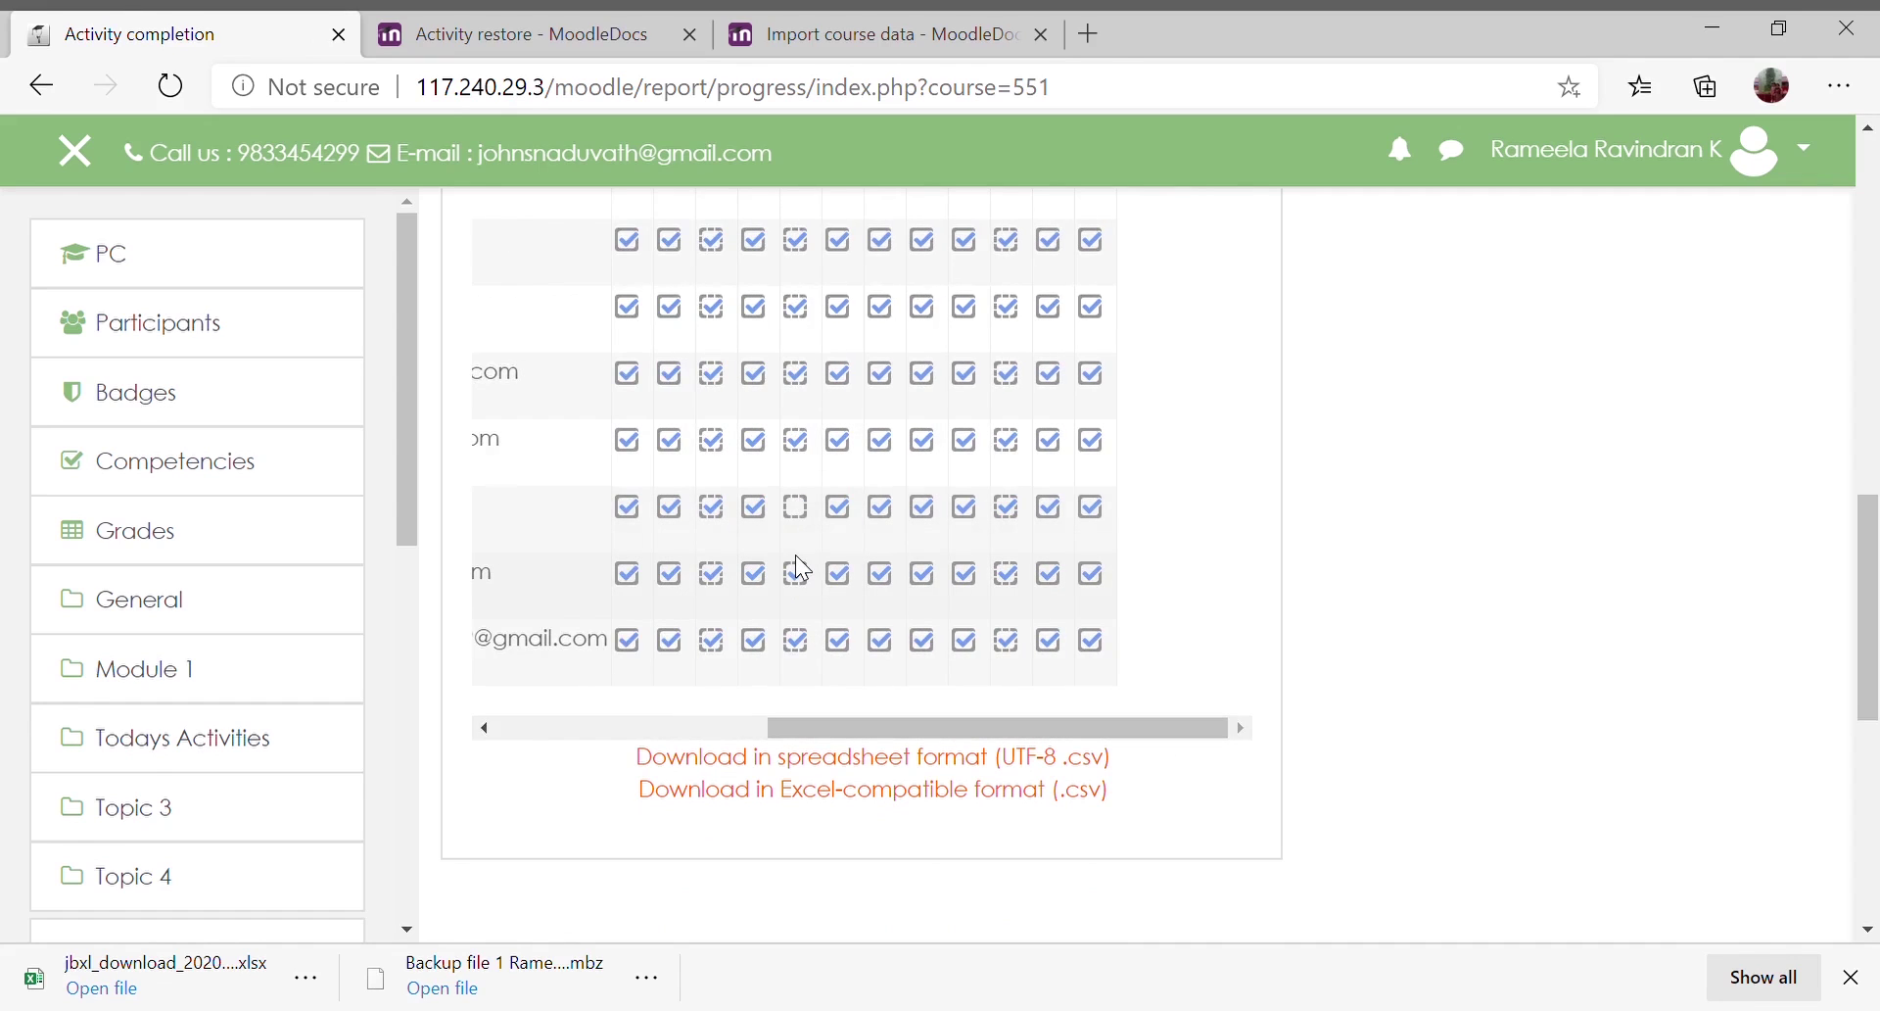
drag(808, 725, 514, 741)
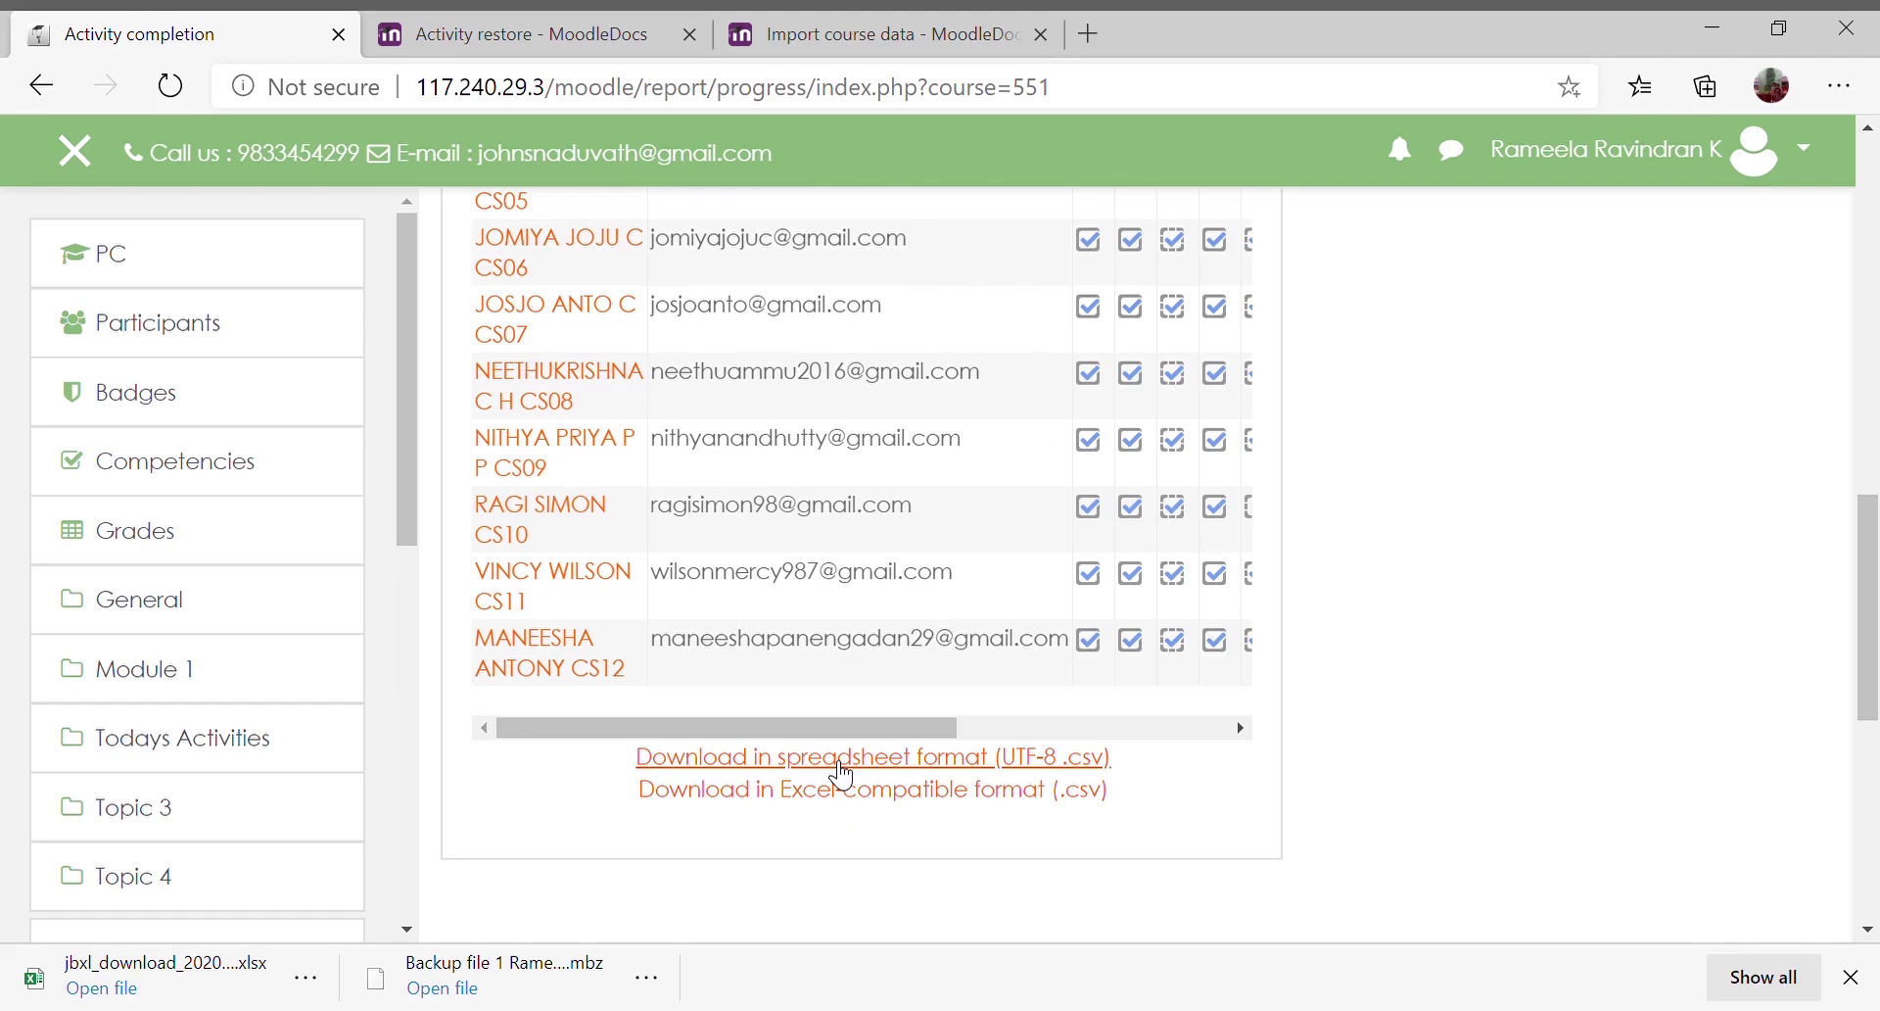
scroll(842, 776, up, 10)
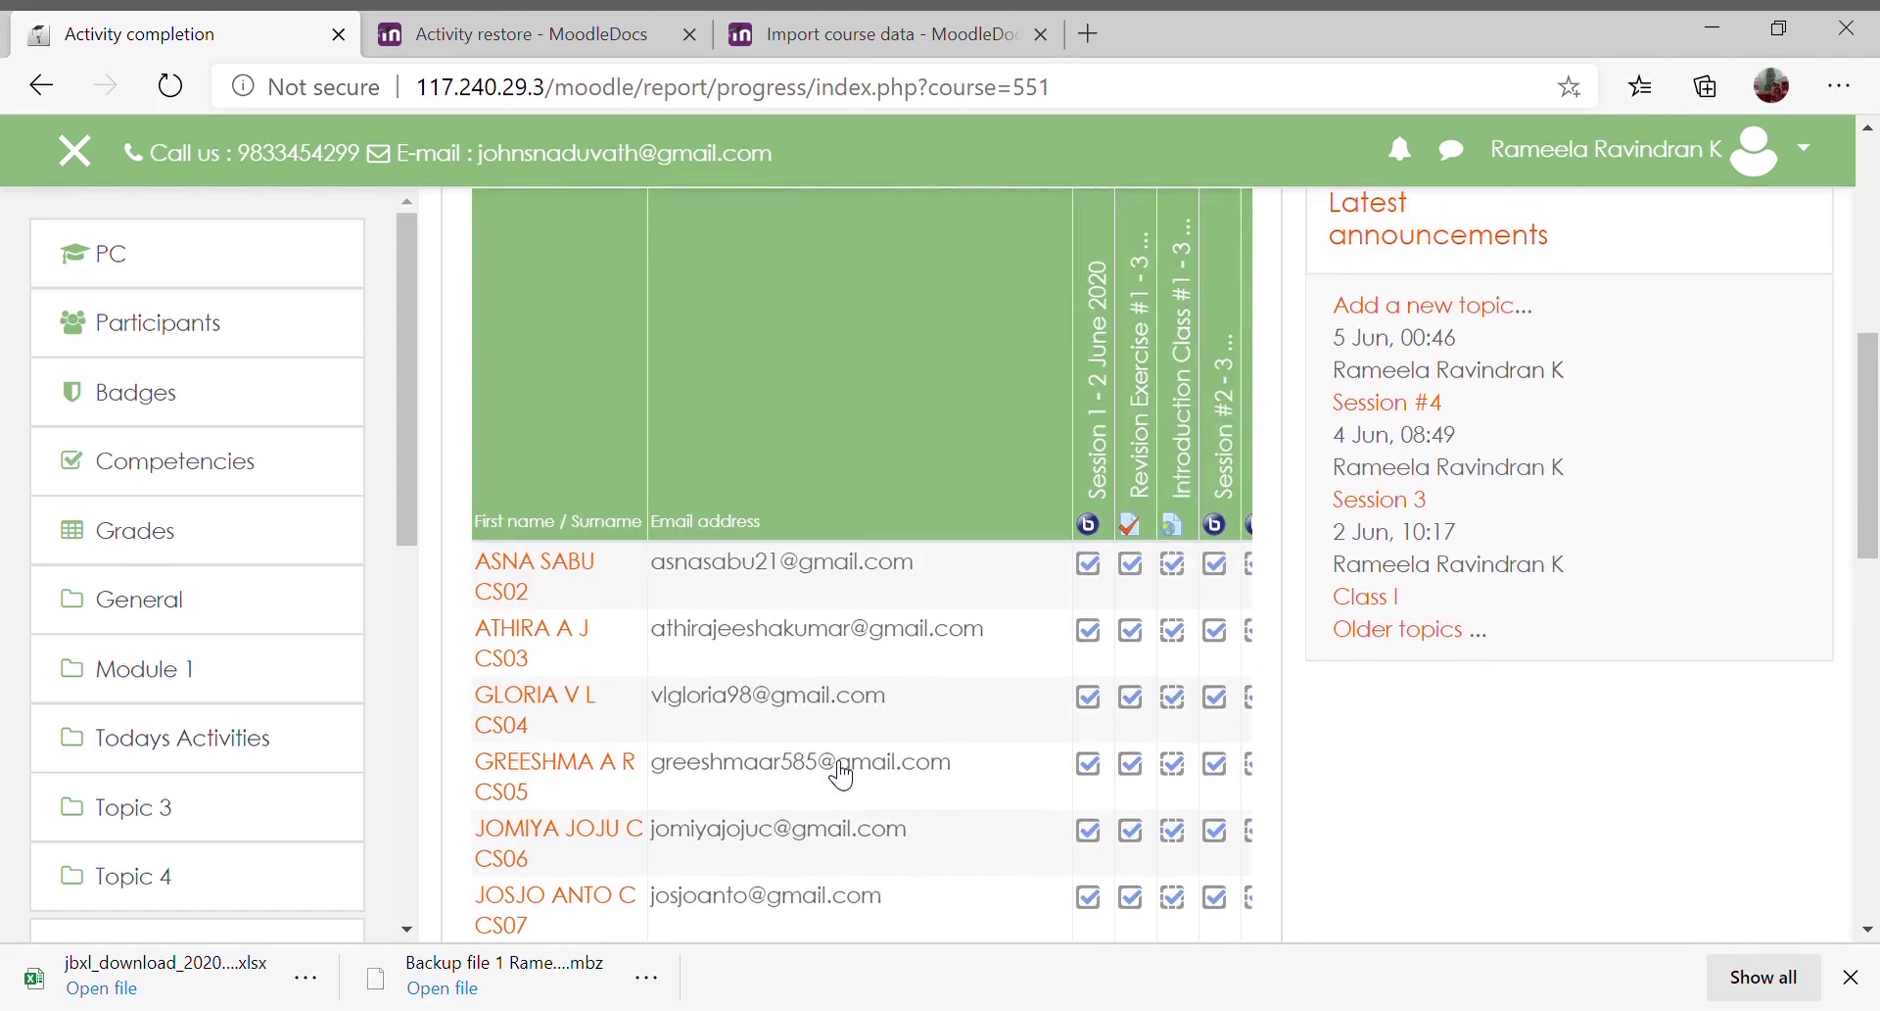
scroll(842, 775, up, 2)
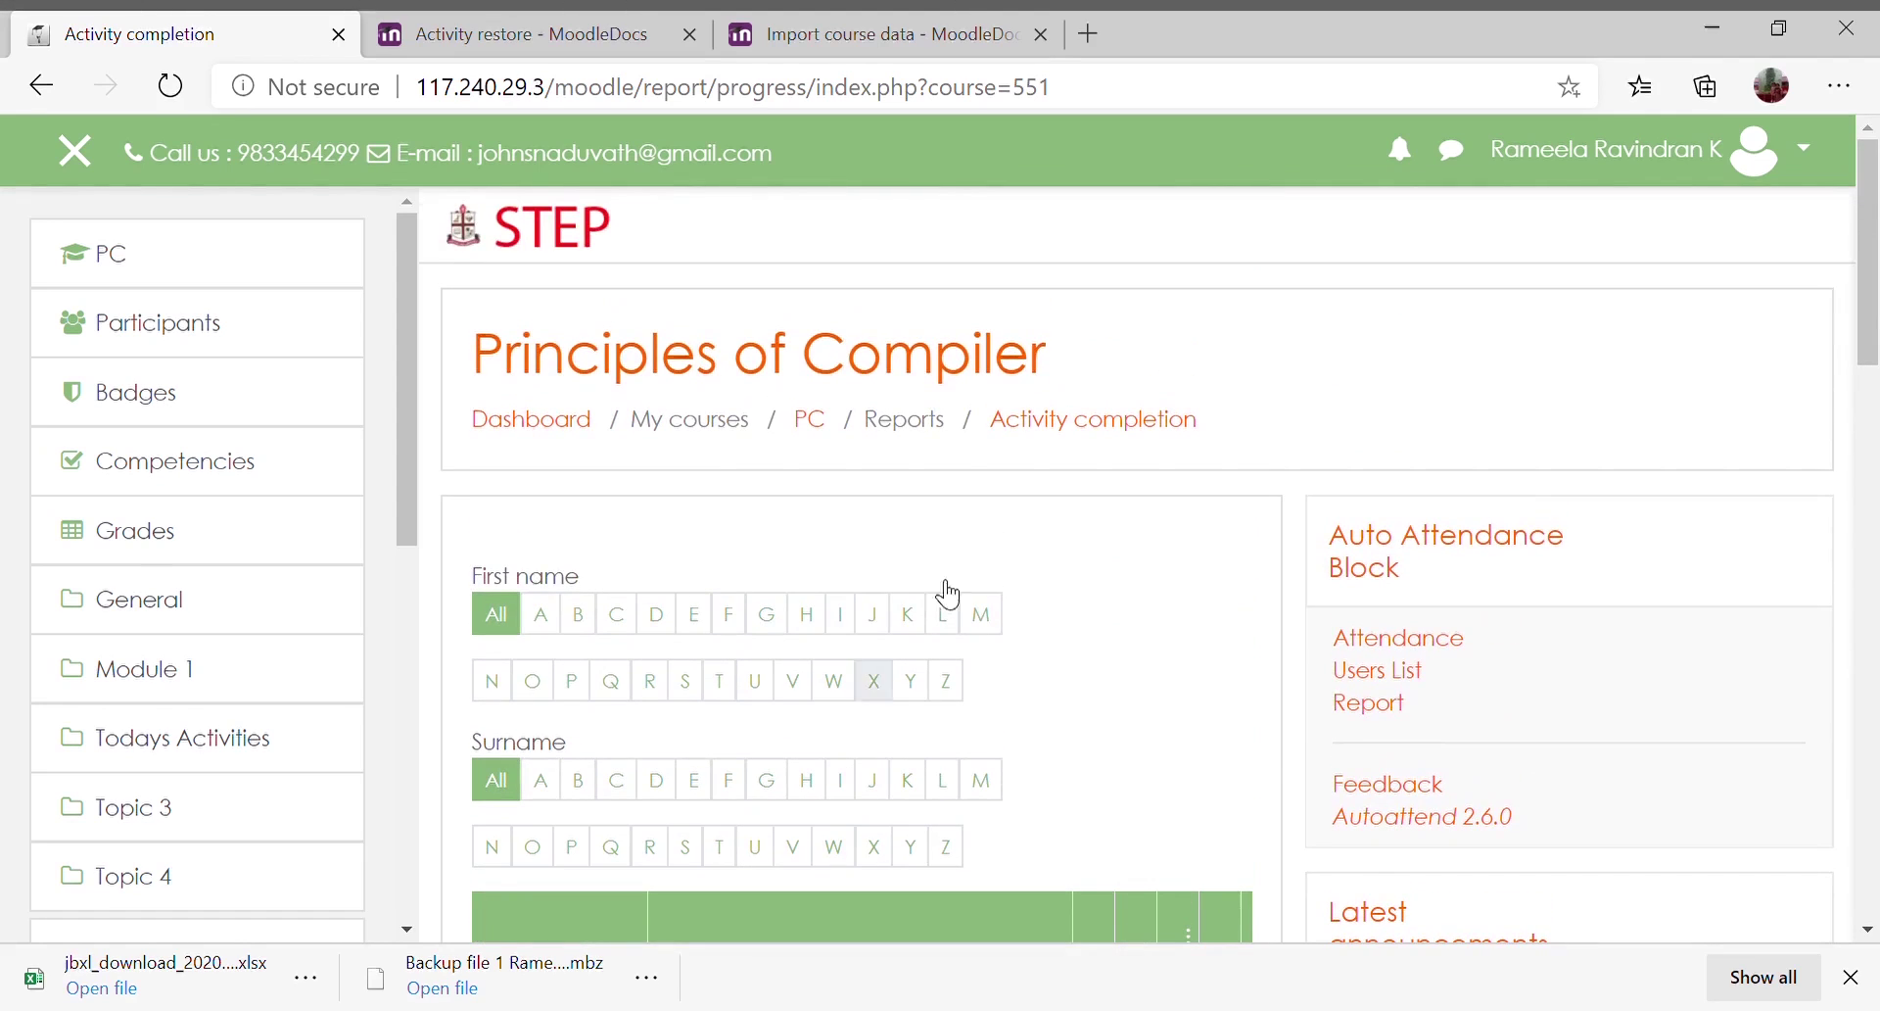
Open the course's Logs report from course administration and get the logs for all participants, days, activities, actions, sources and events
click(41, 86)
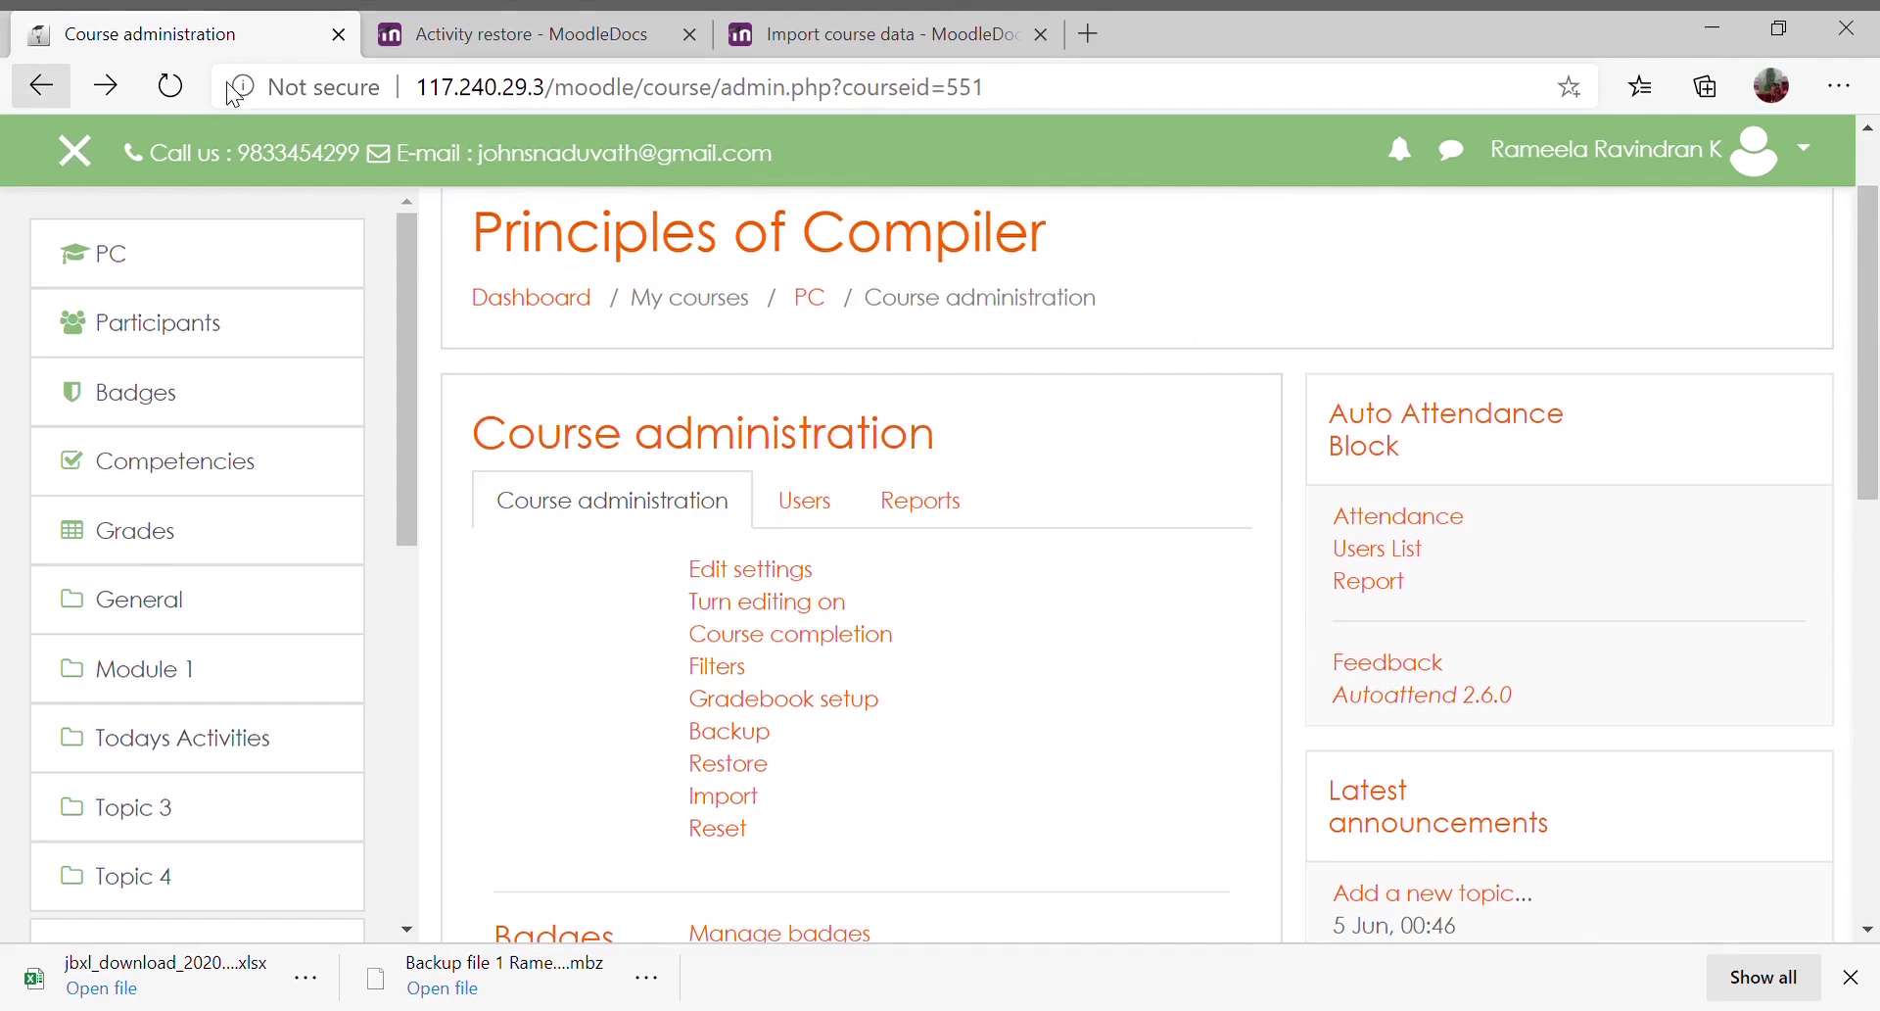
click(920, 502)
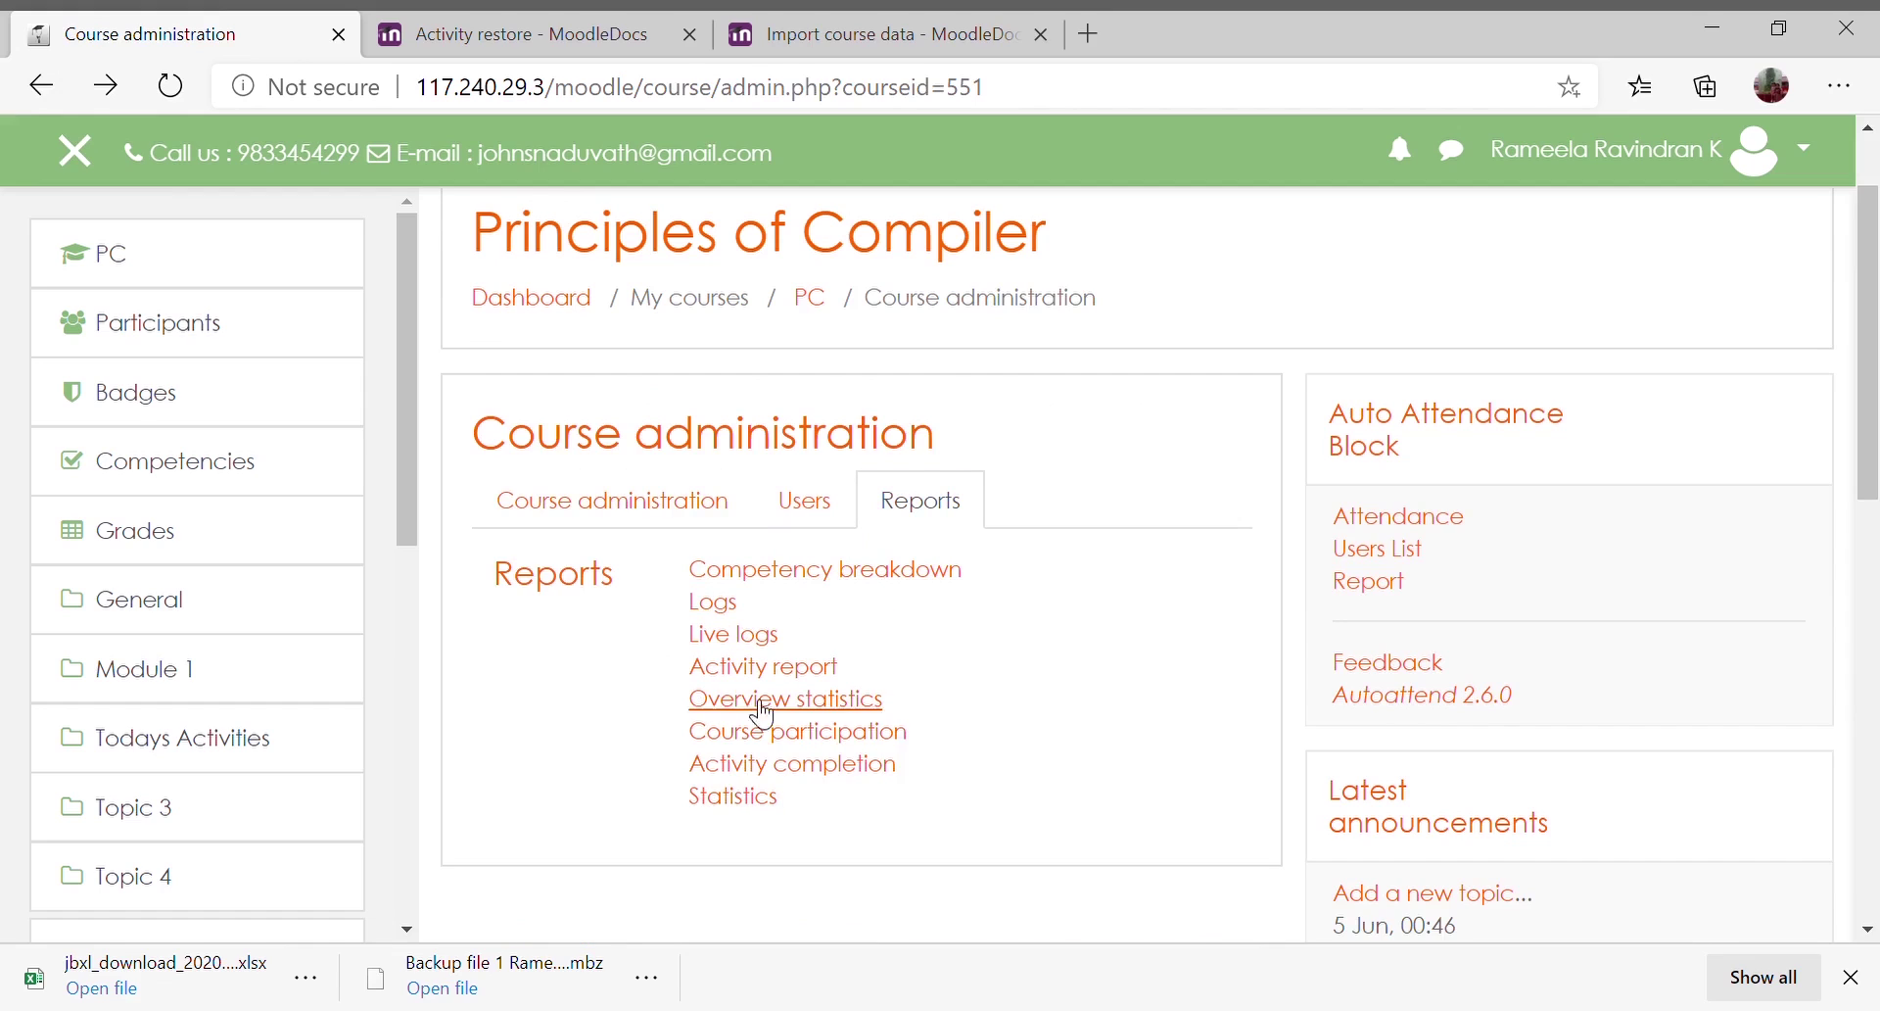
click(713, 603)
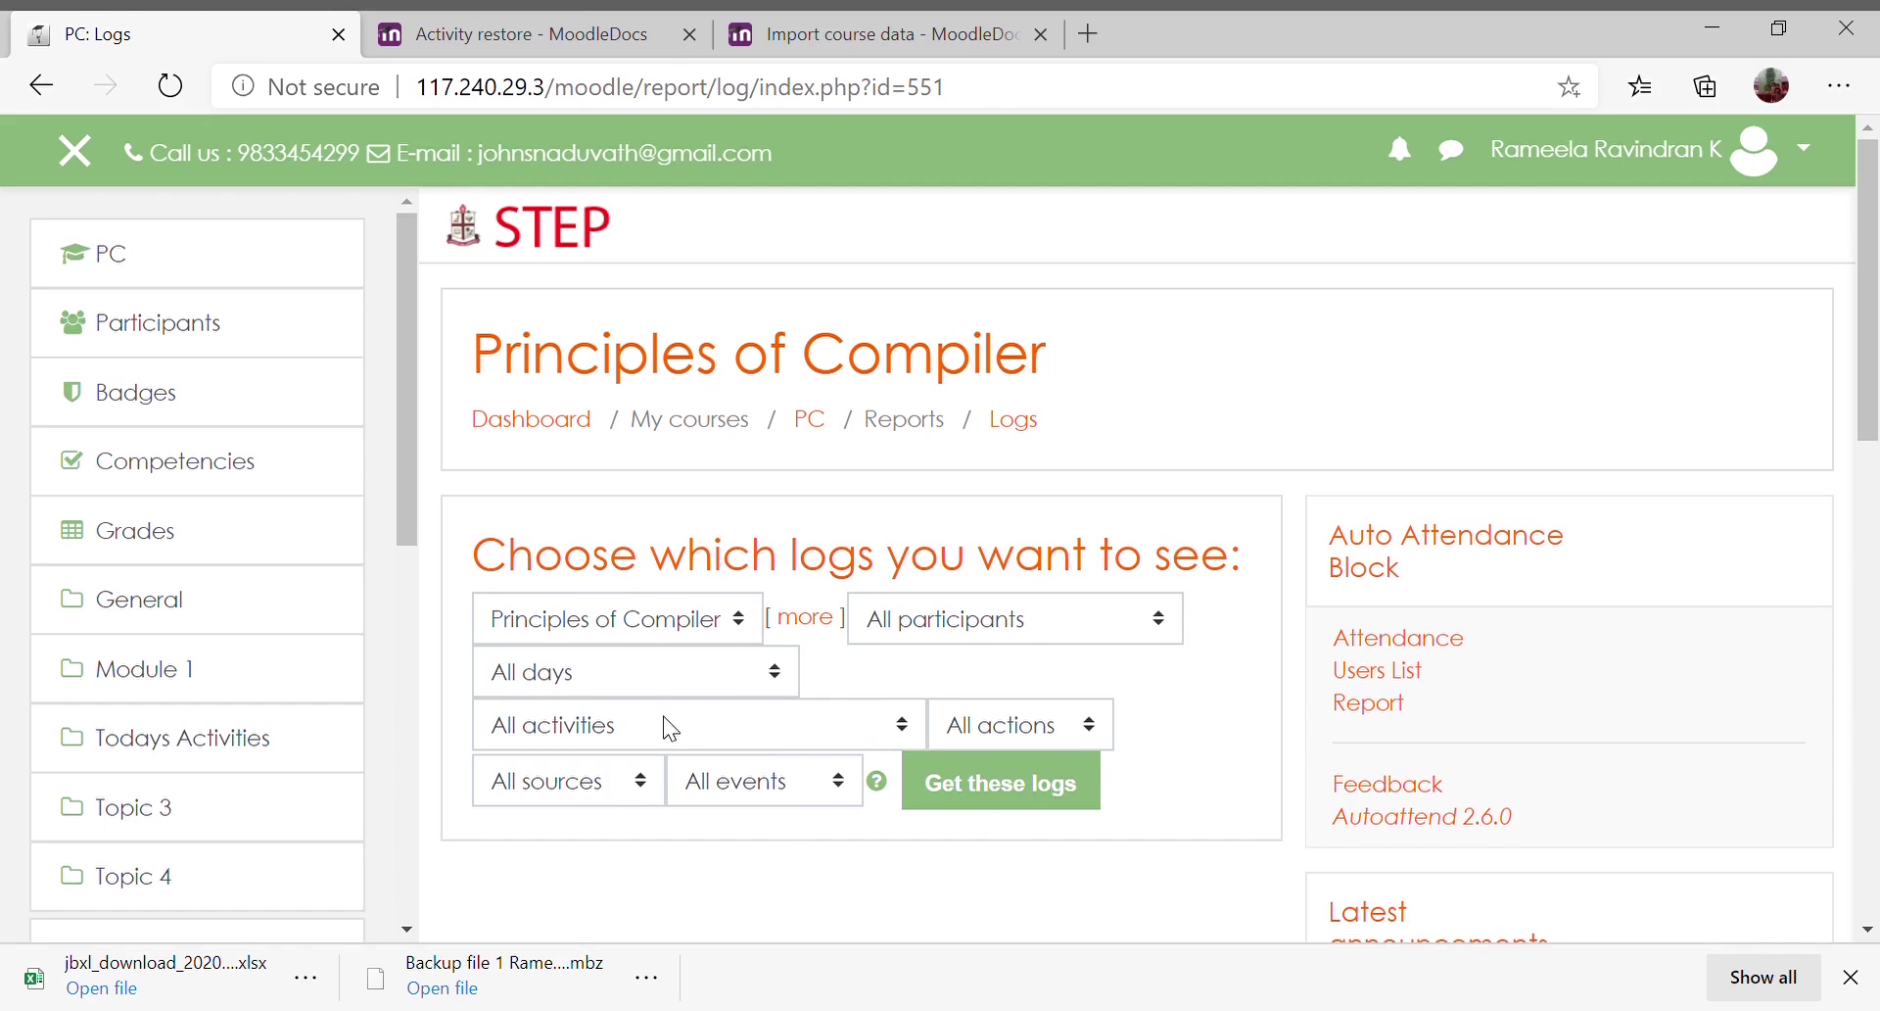
scroll(669, 726, down, 3)
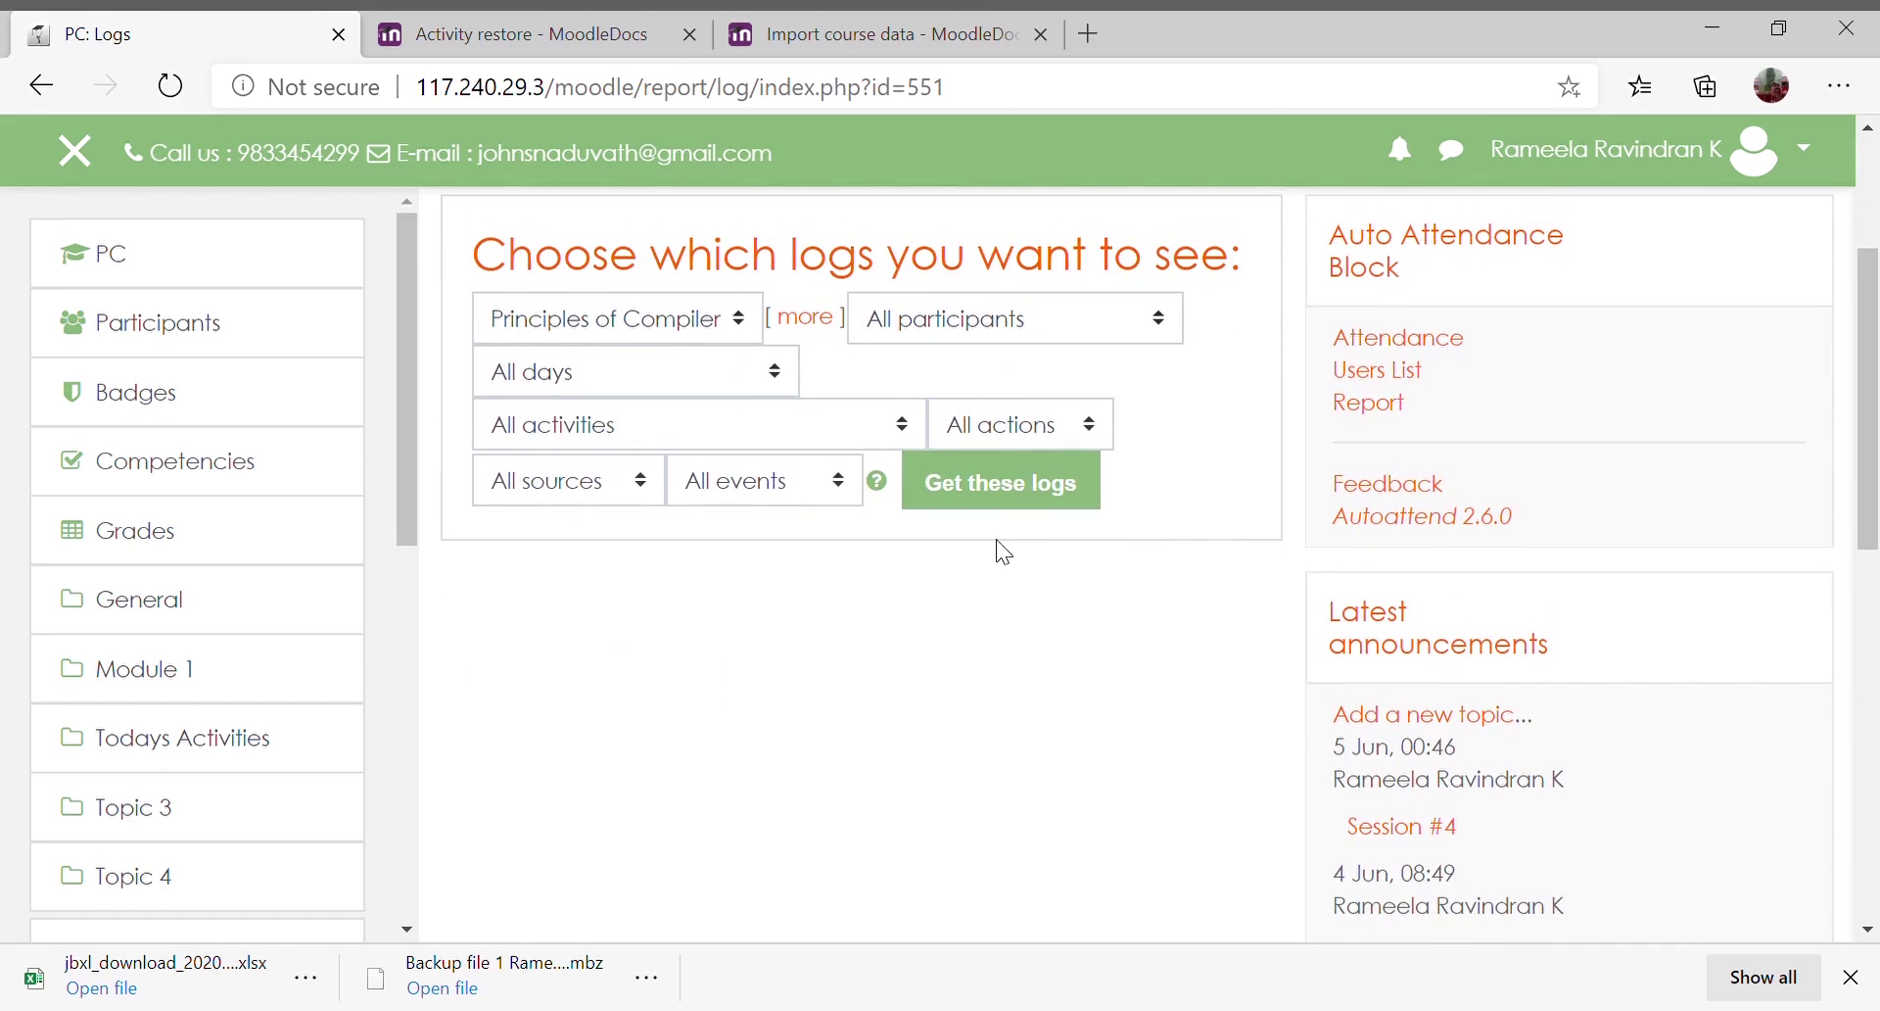
click(1011, 499)
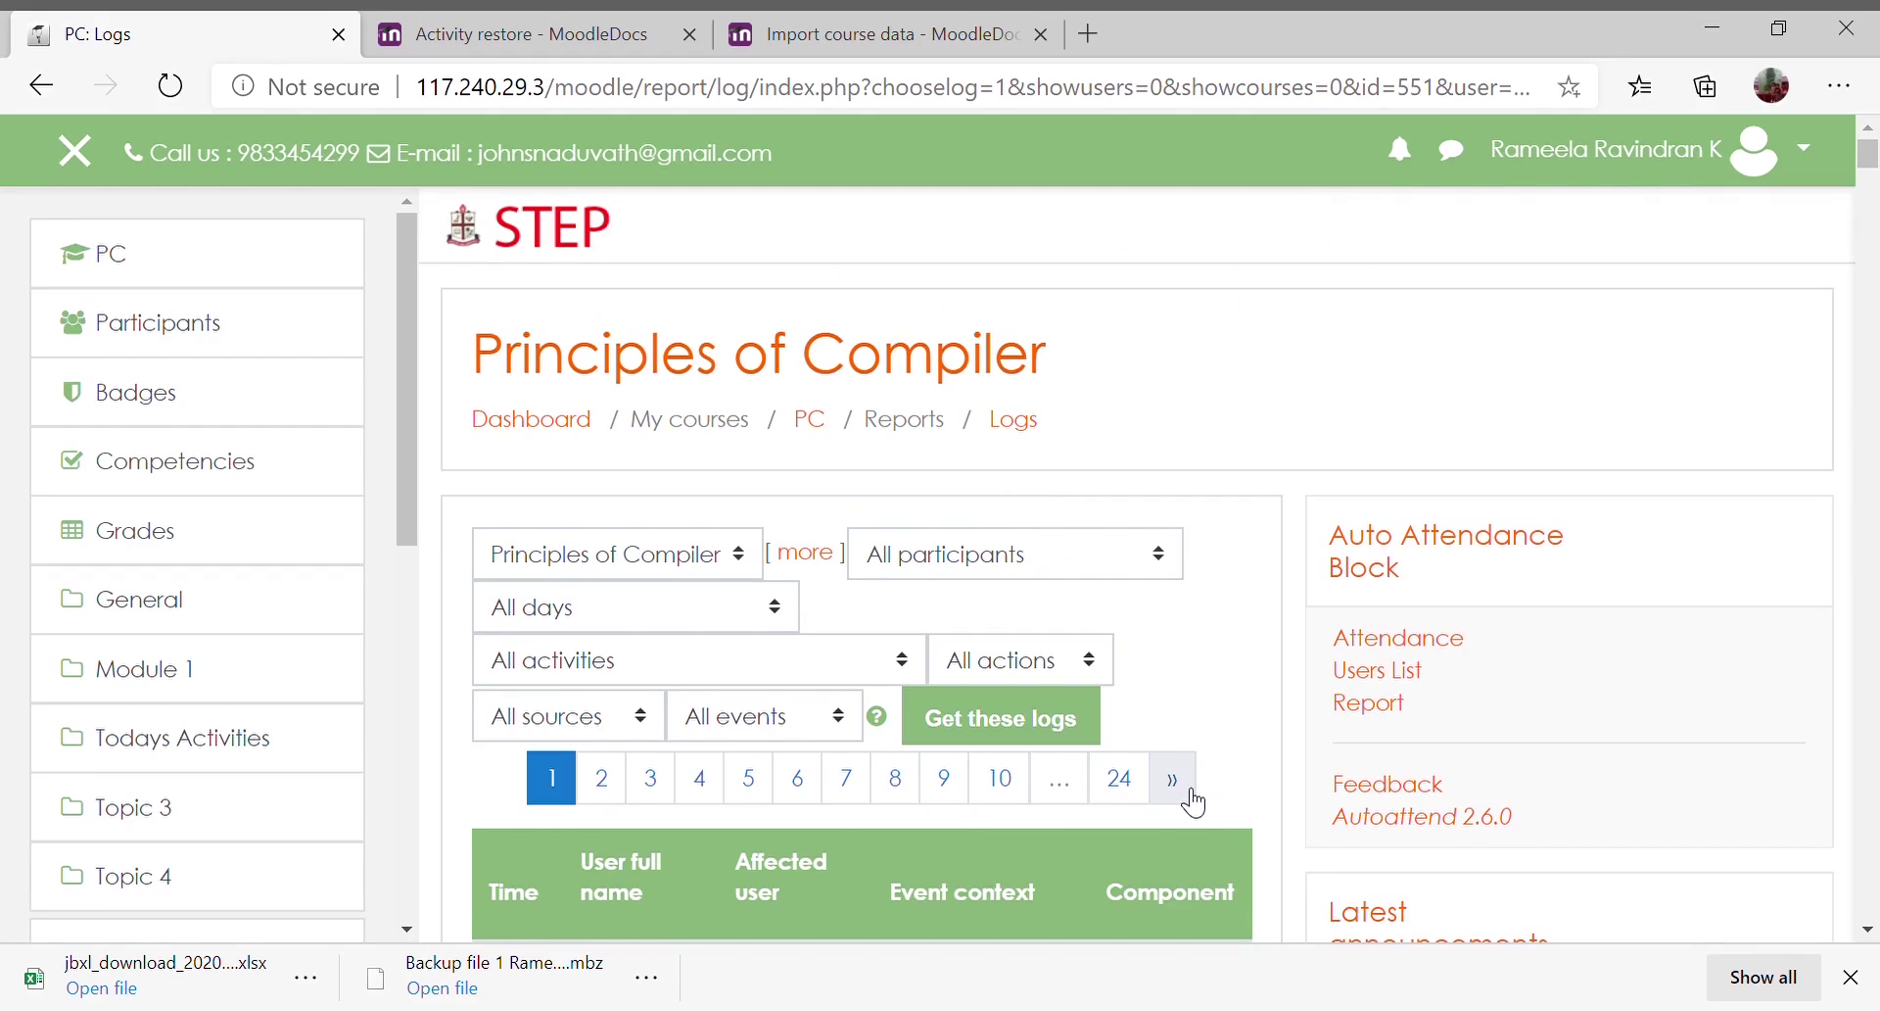
scroll(1193, 803, down, 6)
scroll(1193, 803, up, 1)
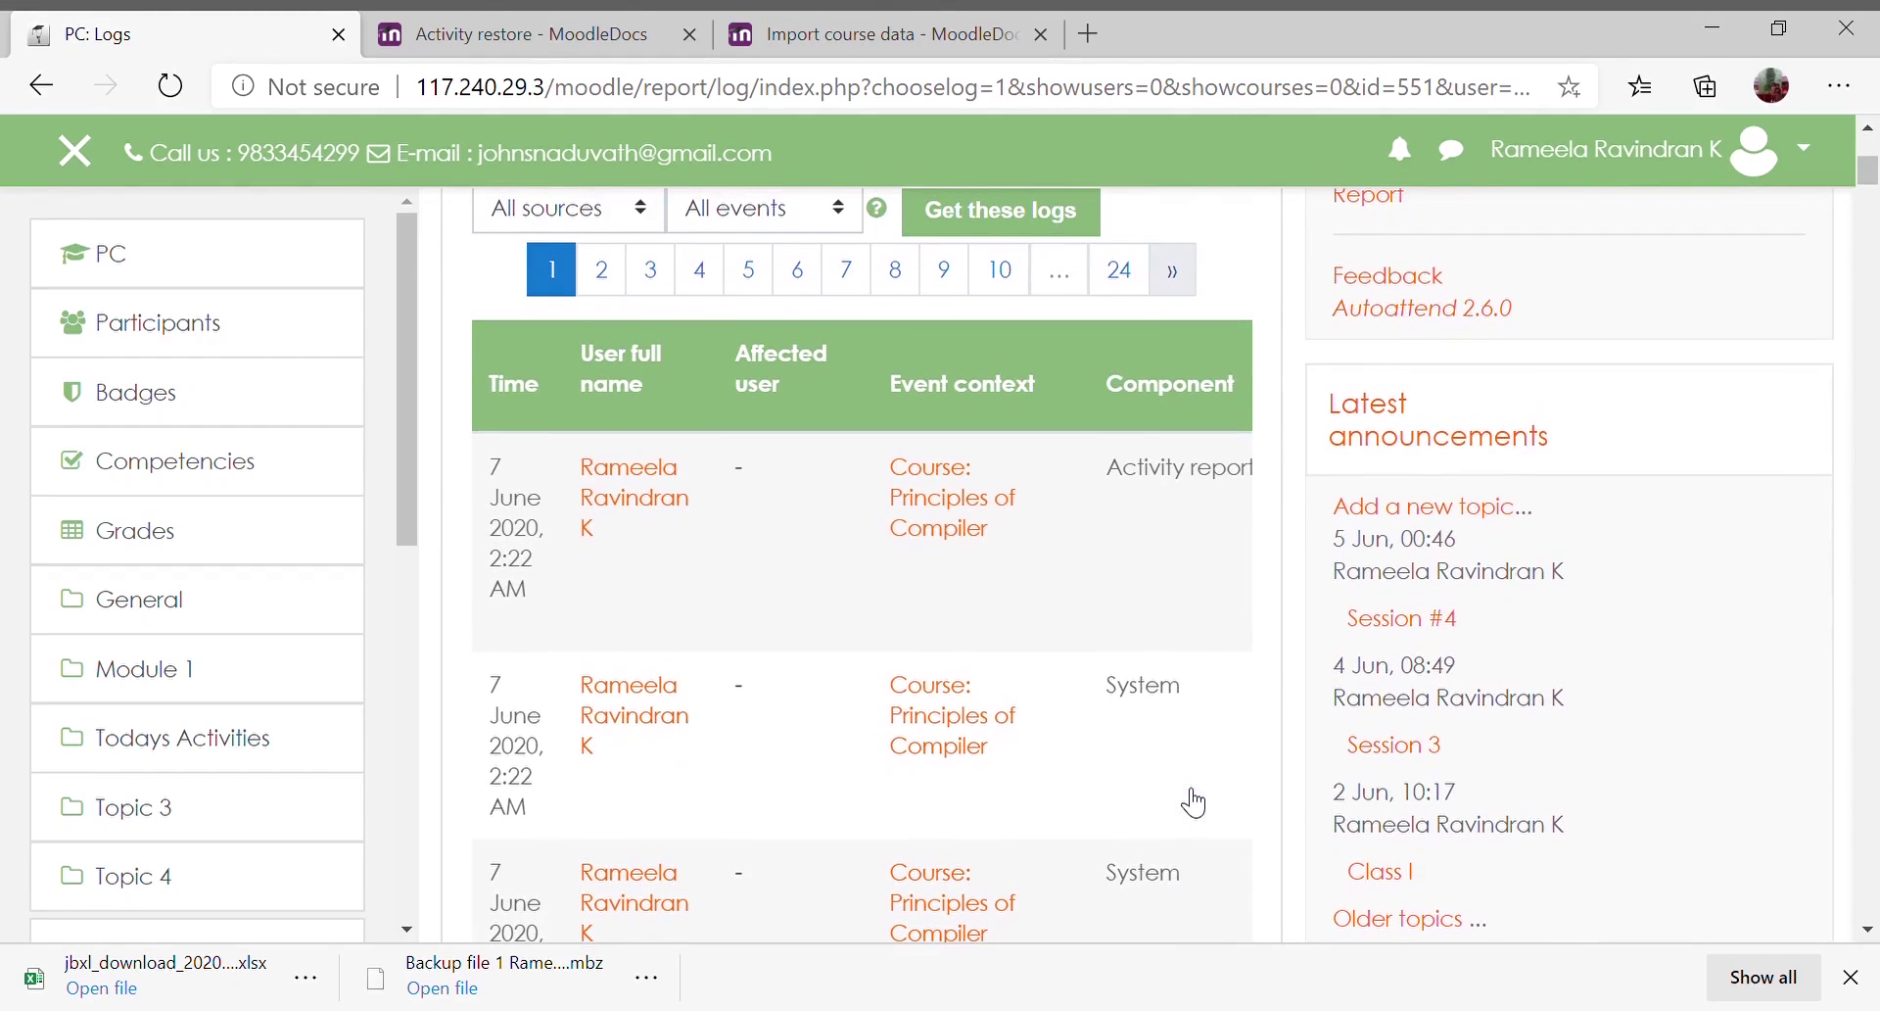
Examine the columns of the course log entries, including event context, component, event name and description
scroll(1032, 705, right, 2)
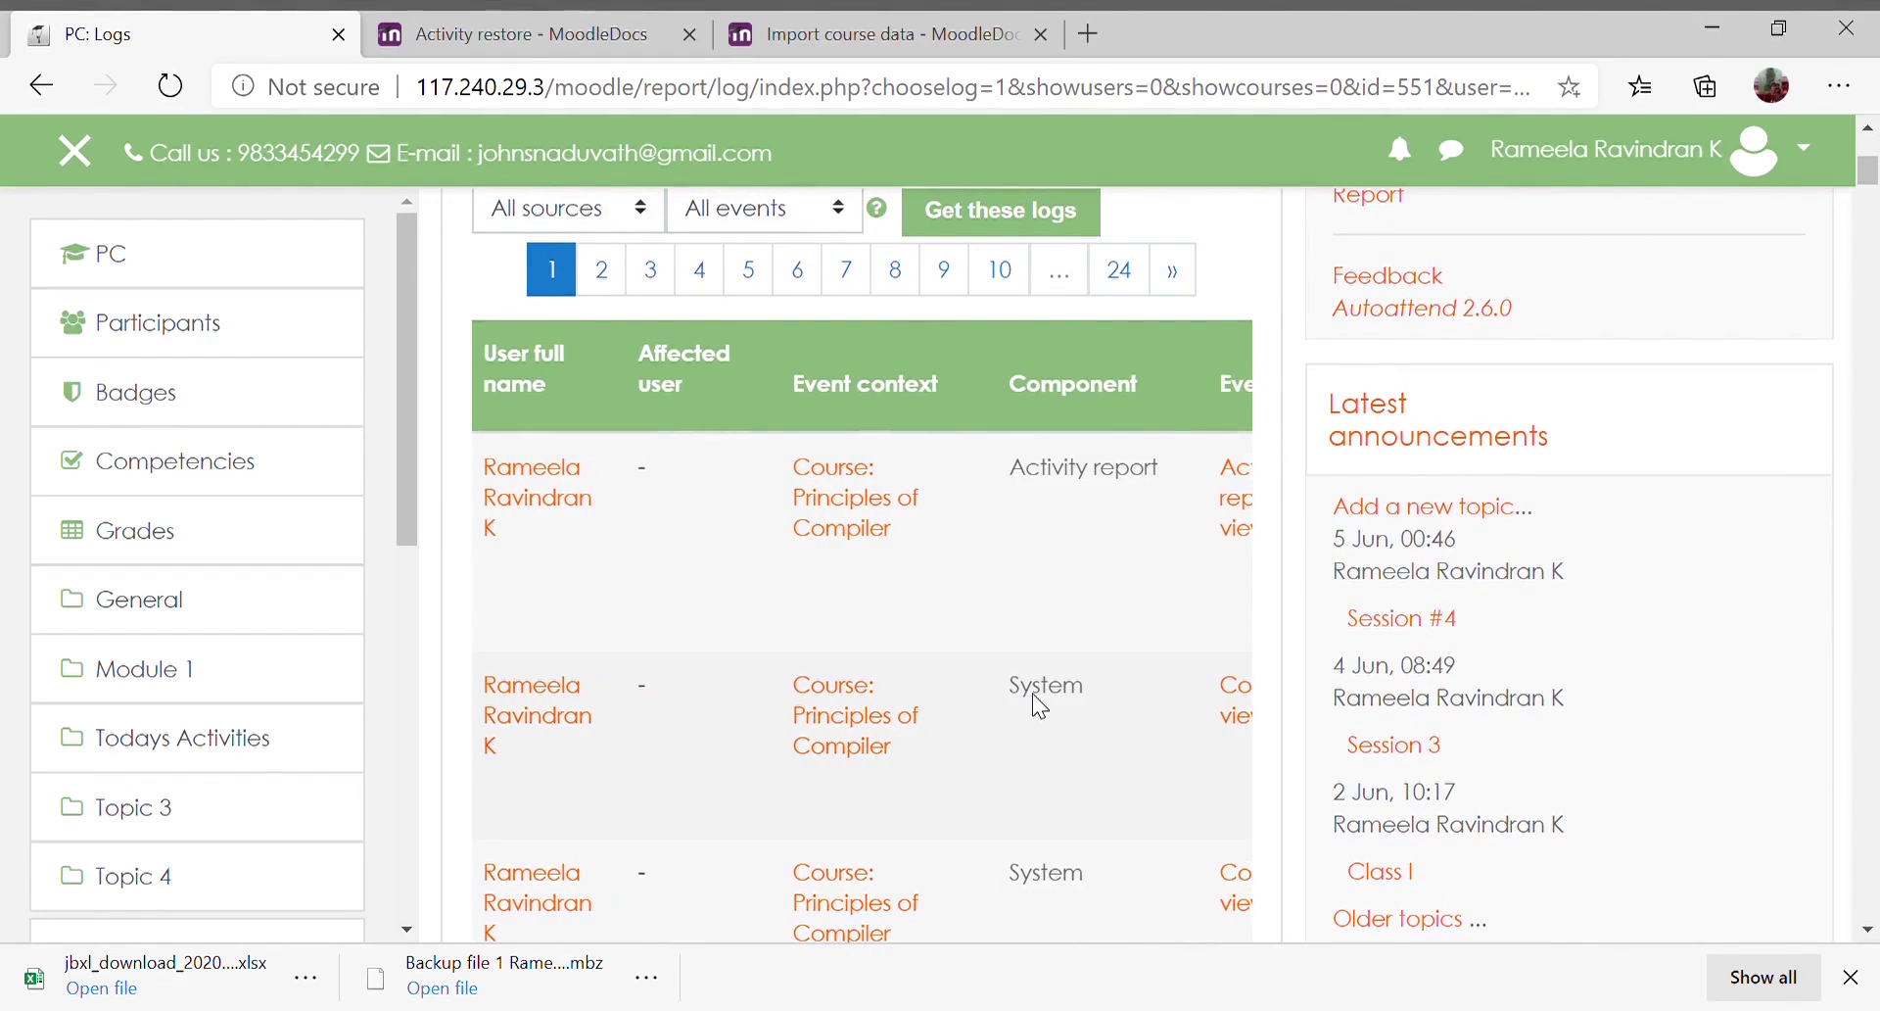
scroll(1034, 697, right, 3)
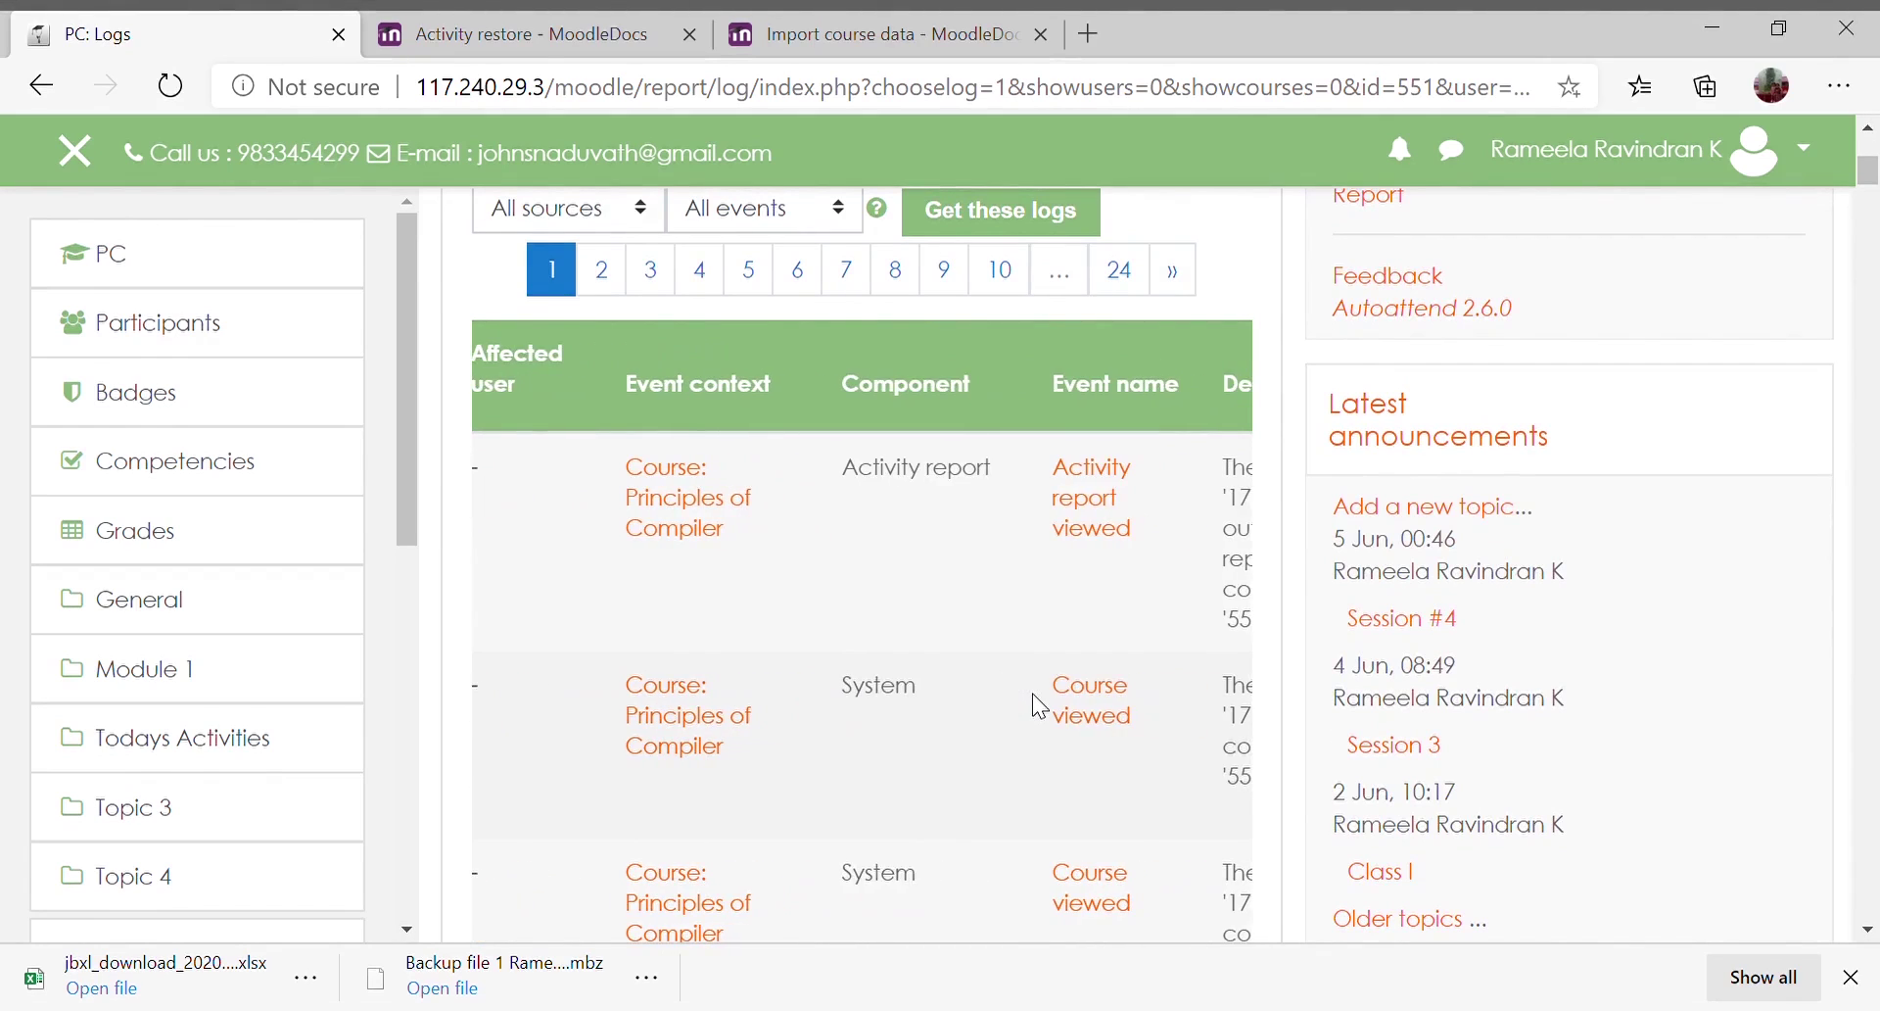
scroll(1040, 706, right, 1)
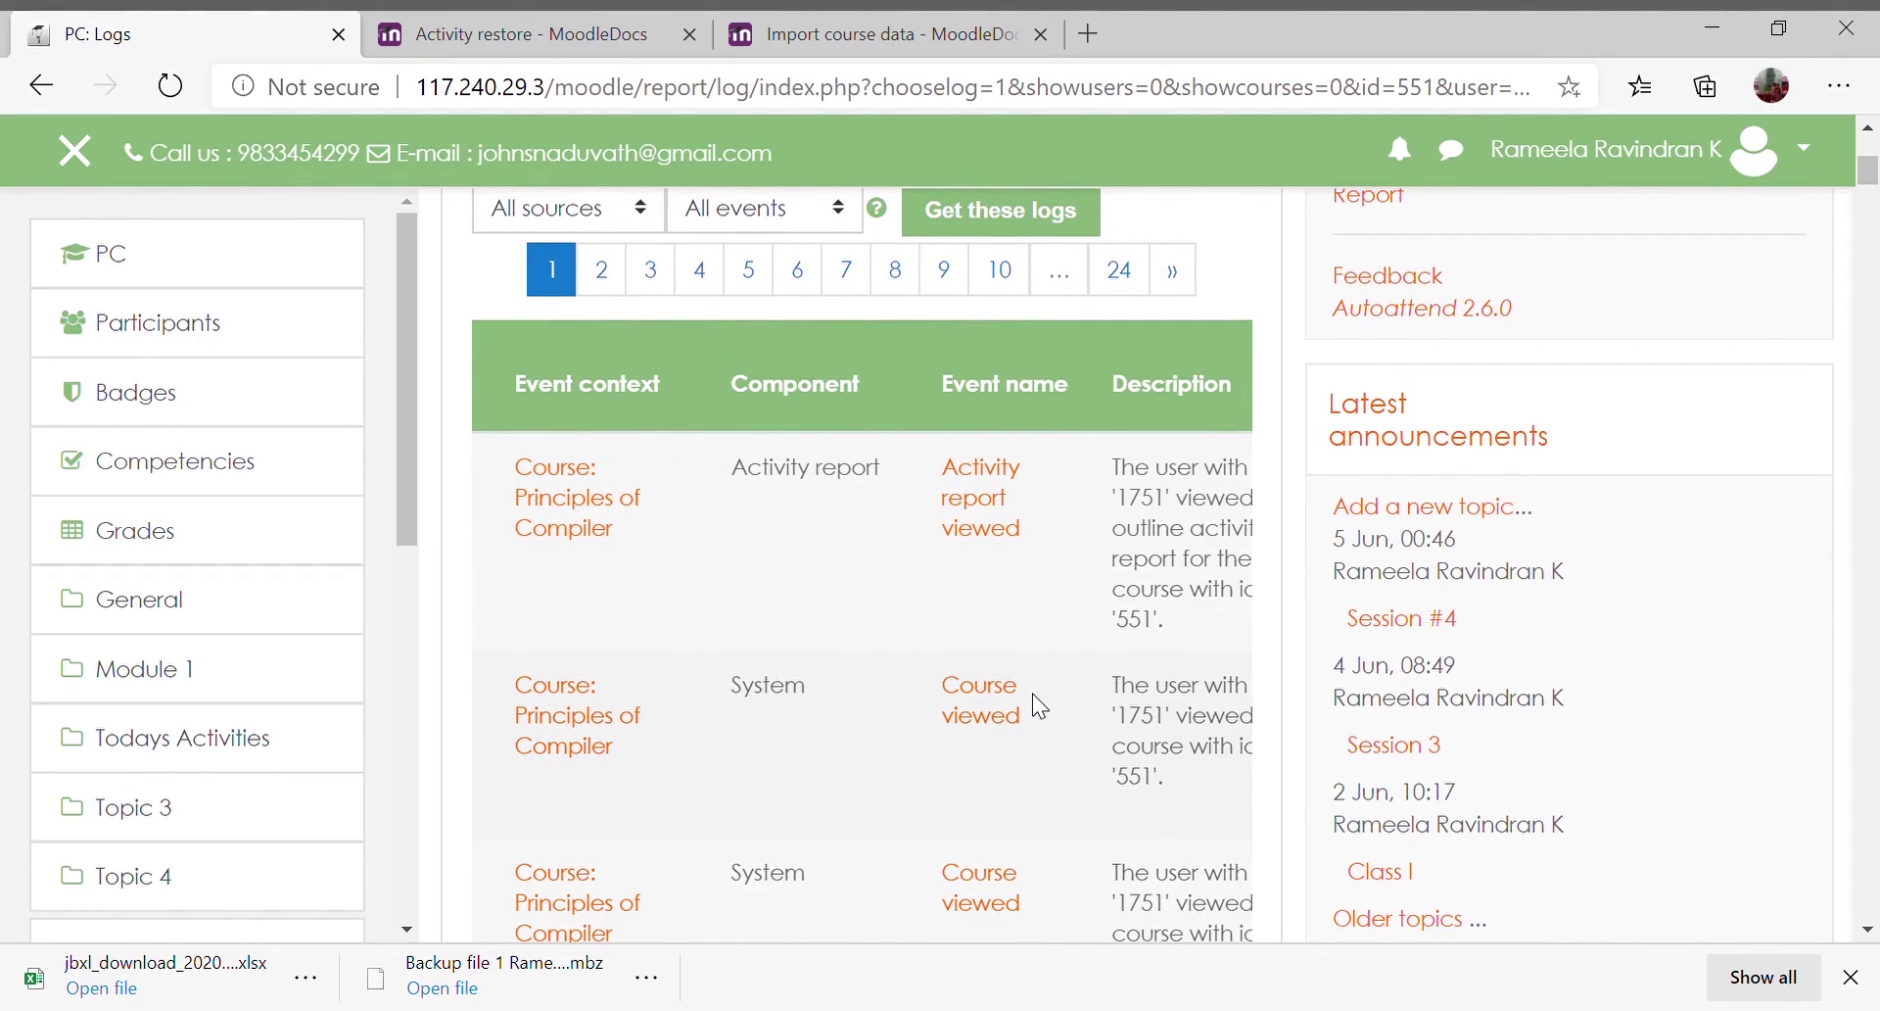
scroll(1138, 561, right, 1)
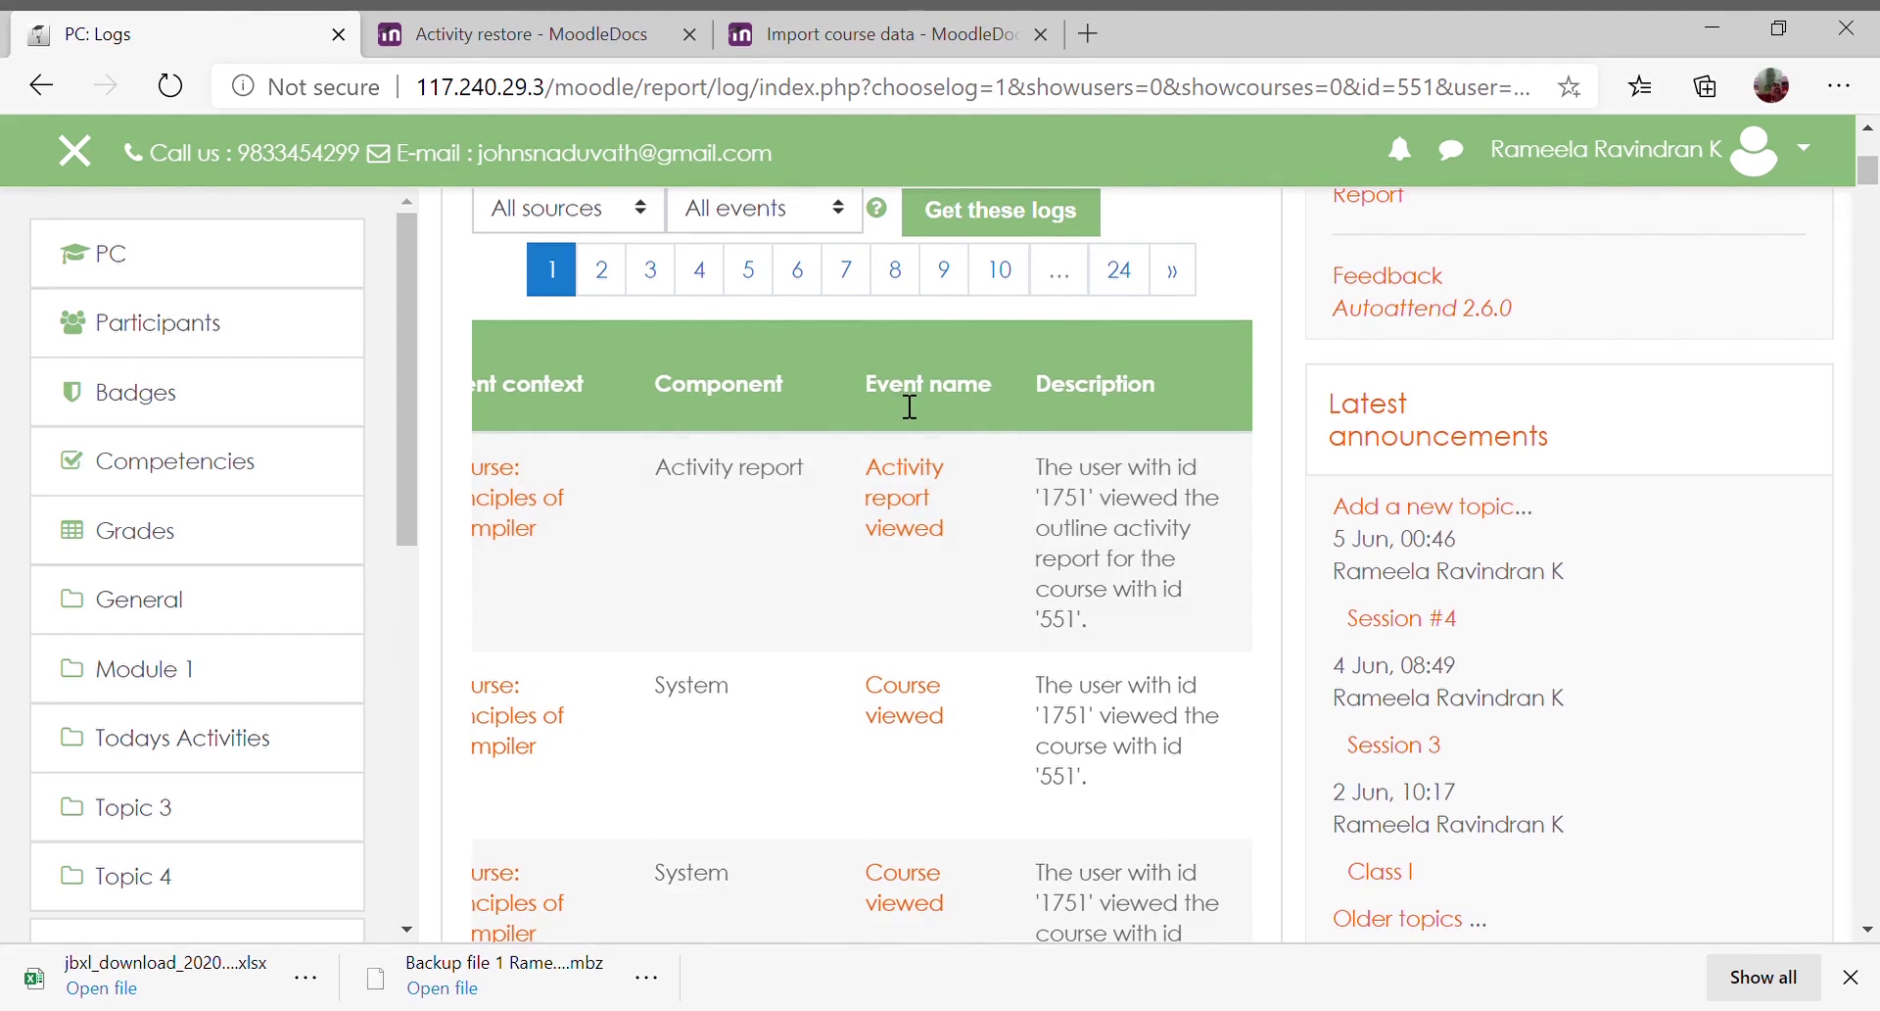
scroll(1038, 760, down, 1)
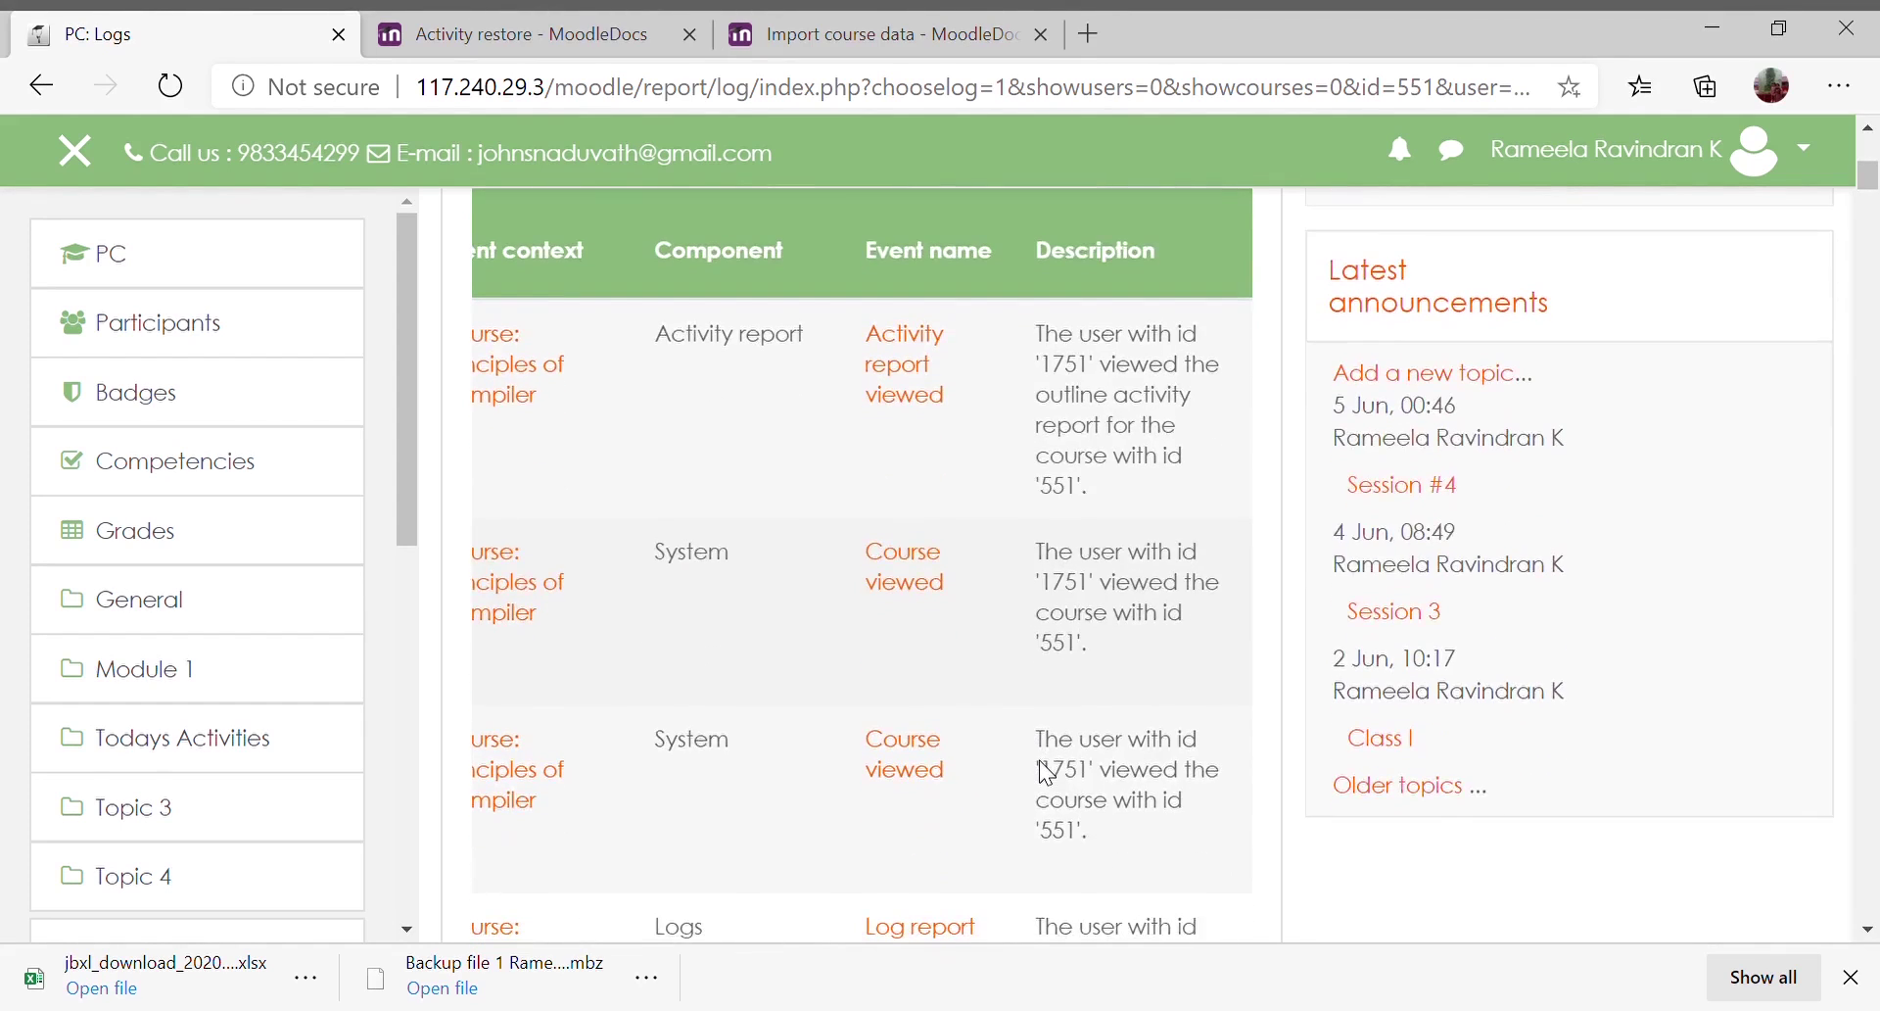
scroll(1046, 773, down, 2)
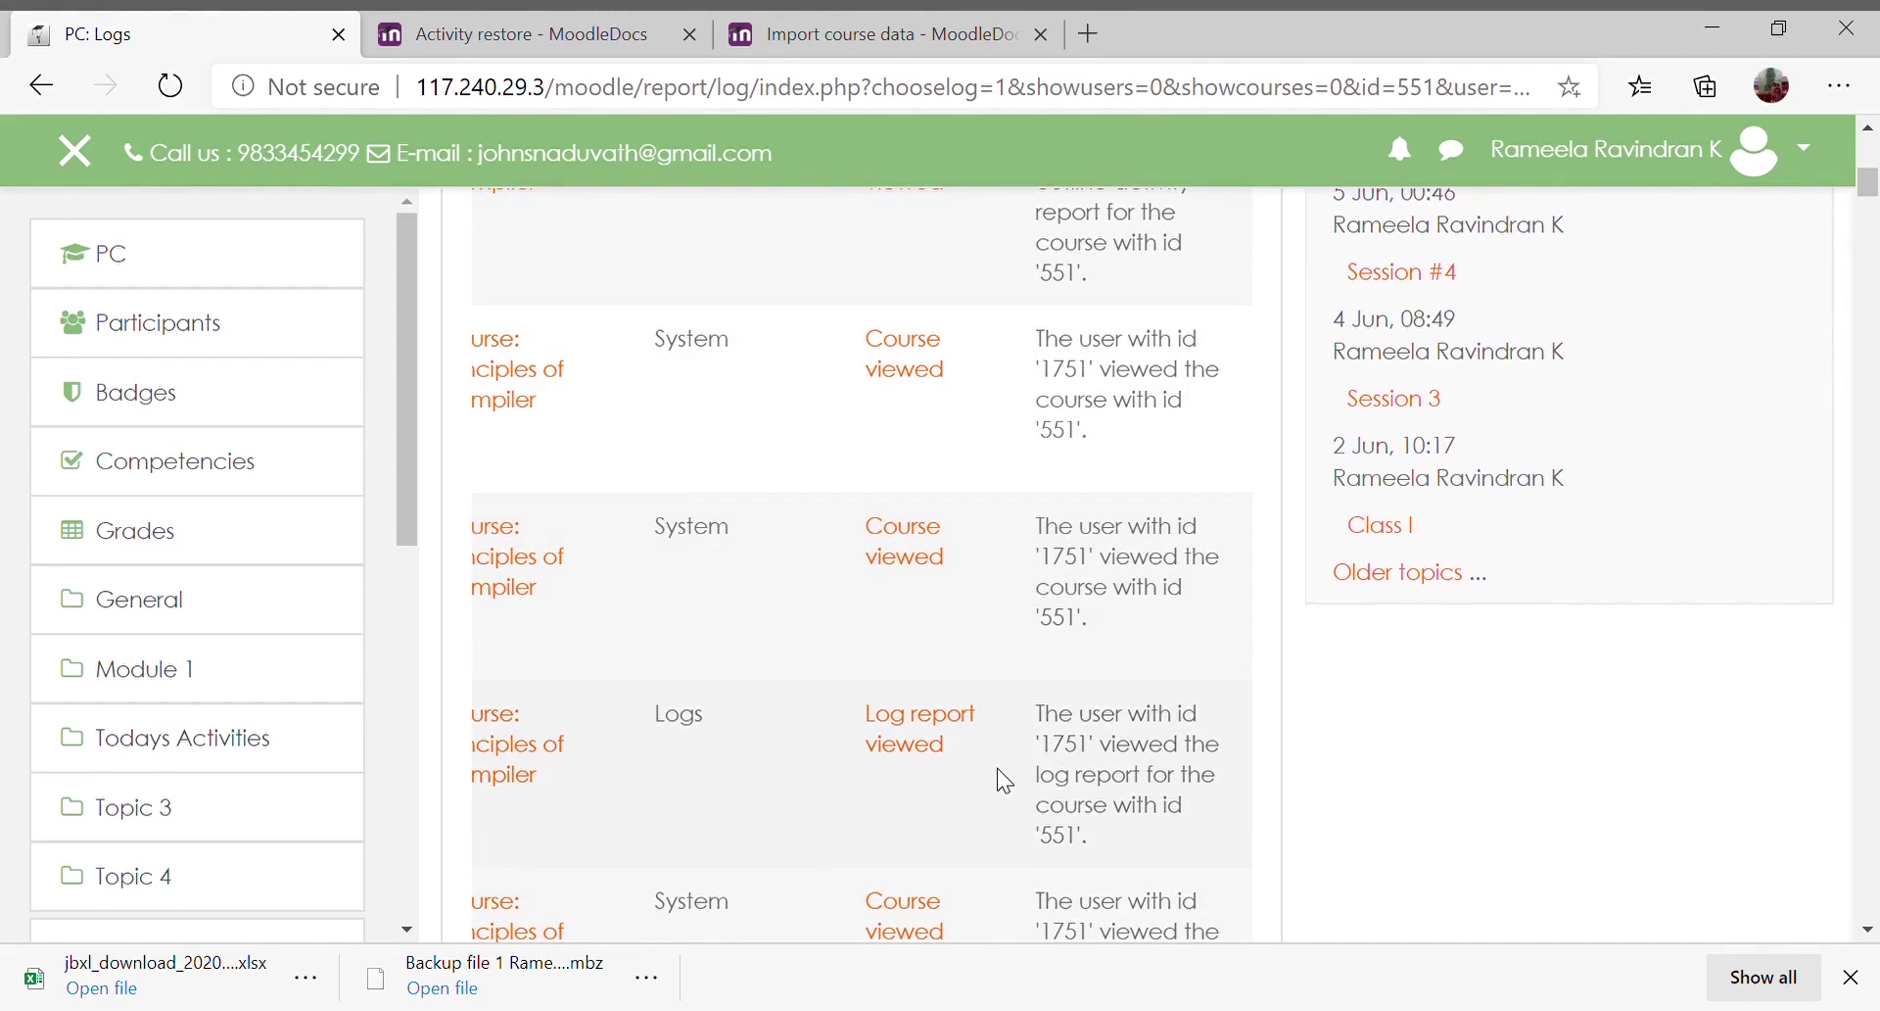
scroll(999, 768, down, 1)
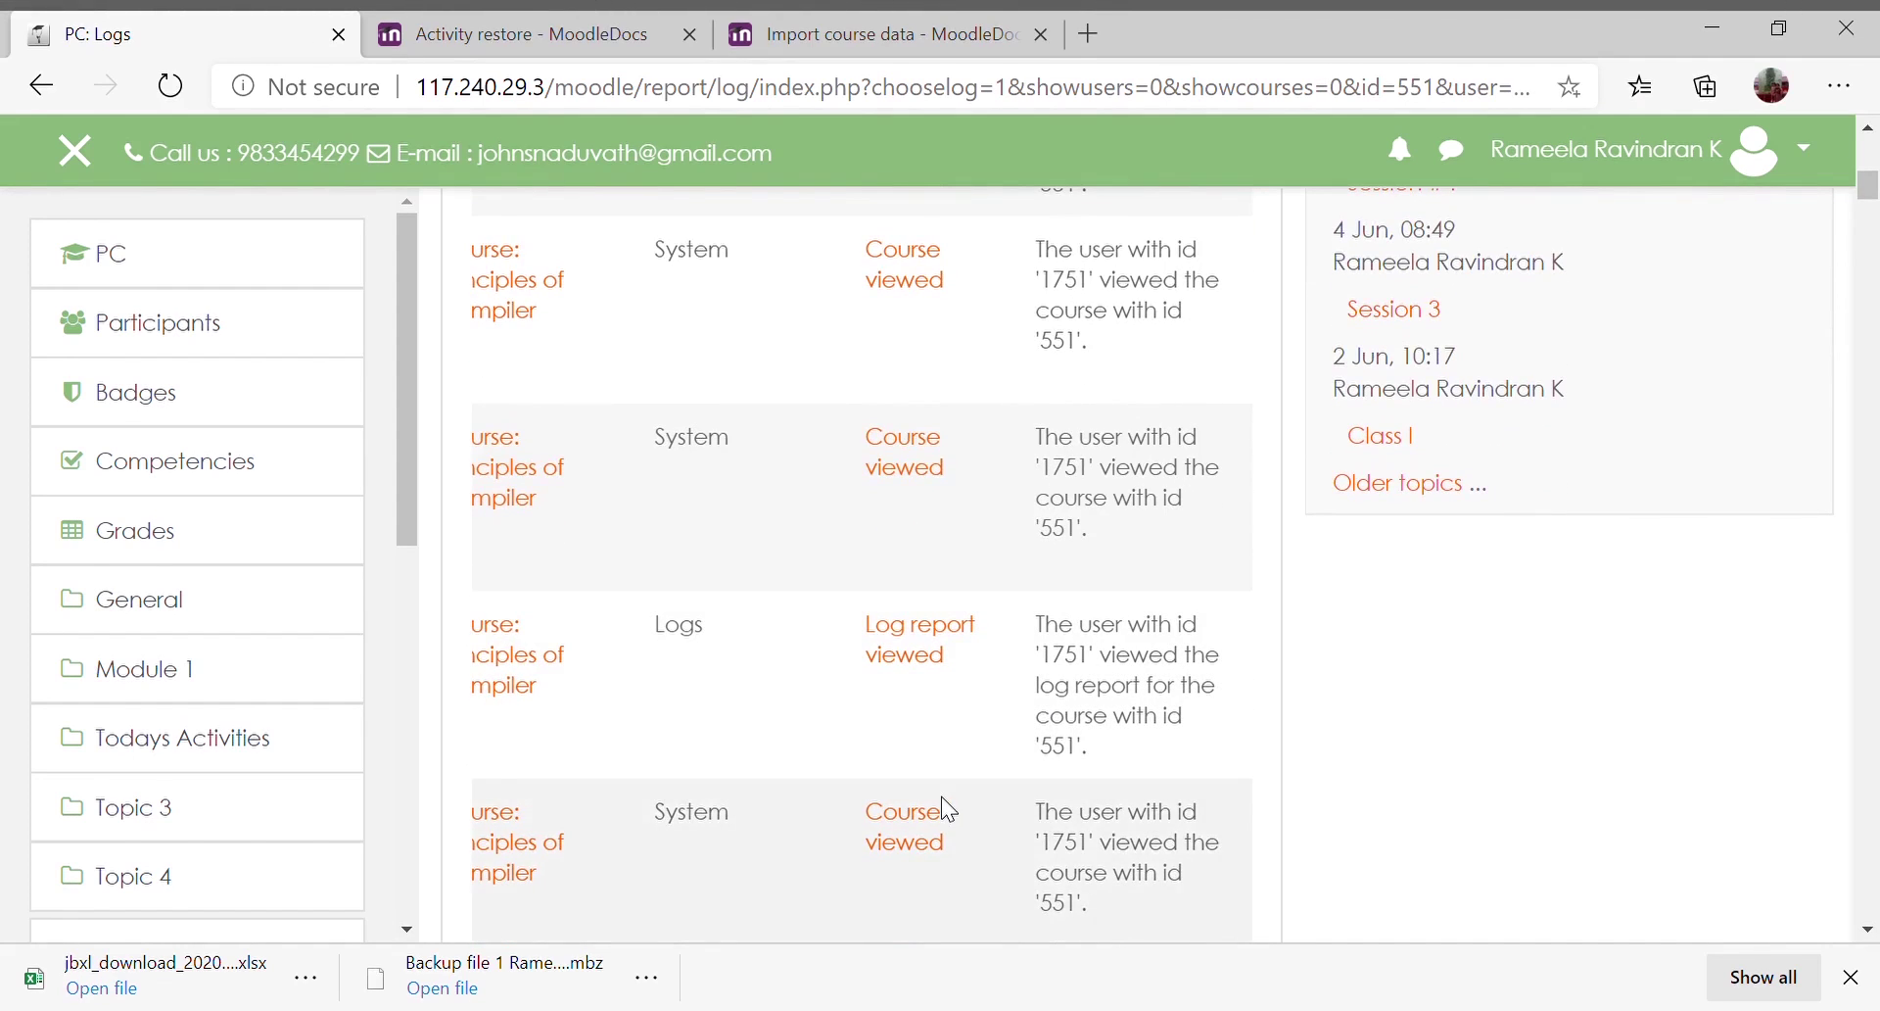
scroll(944, 803, down, 2)
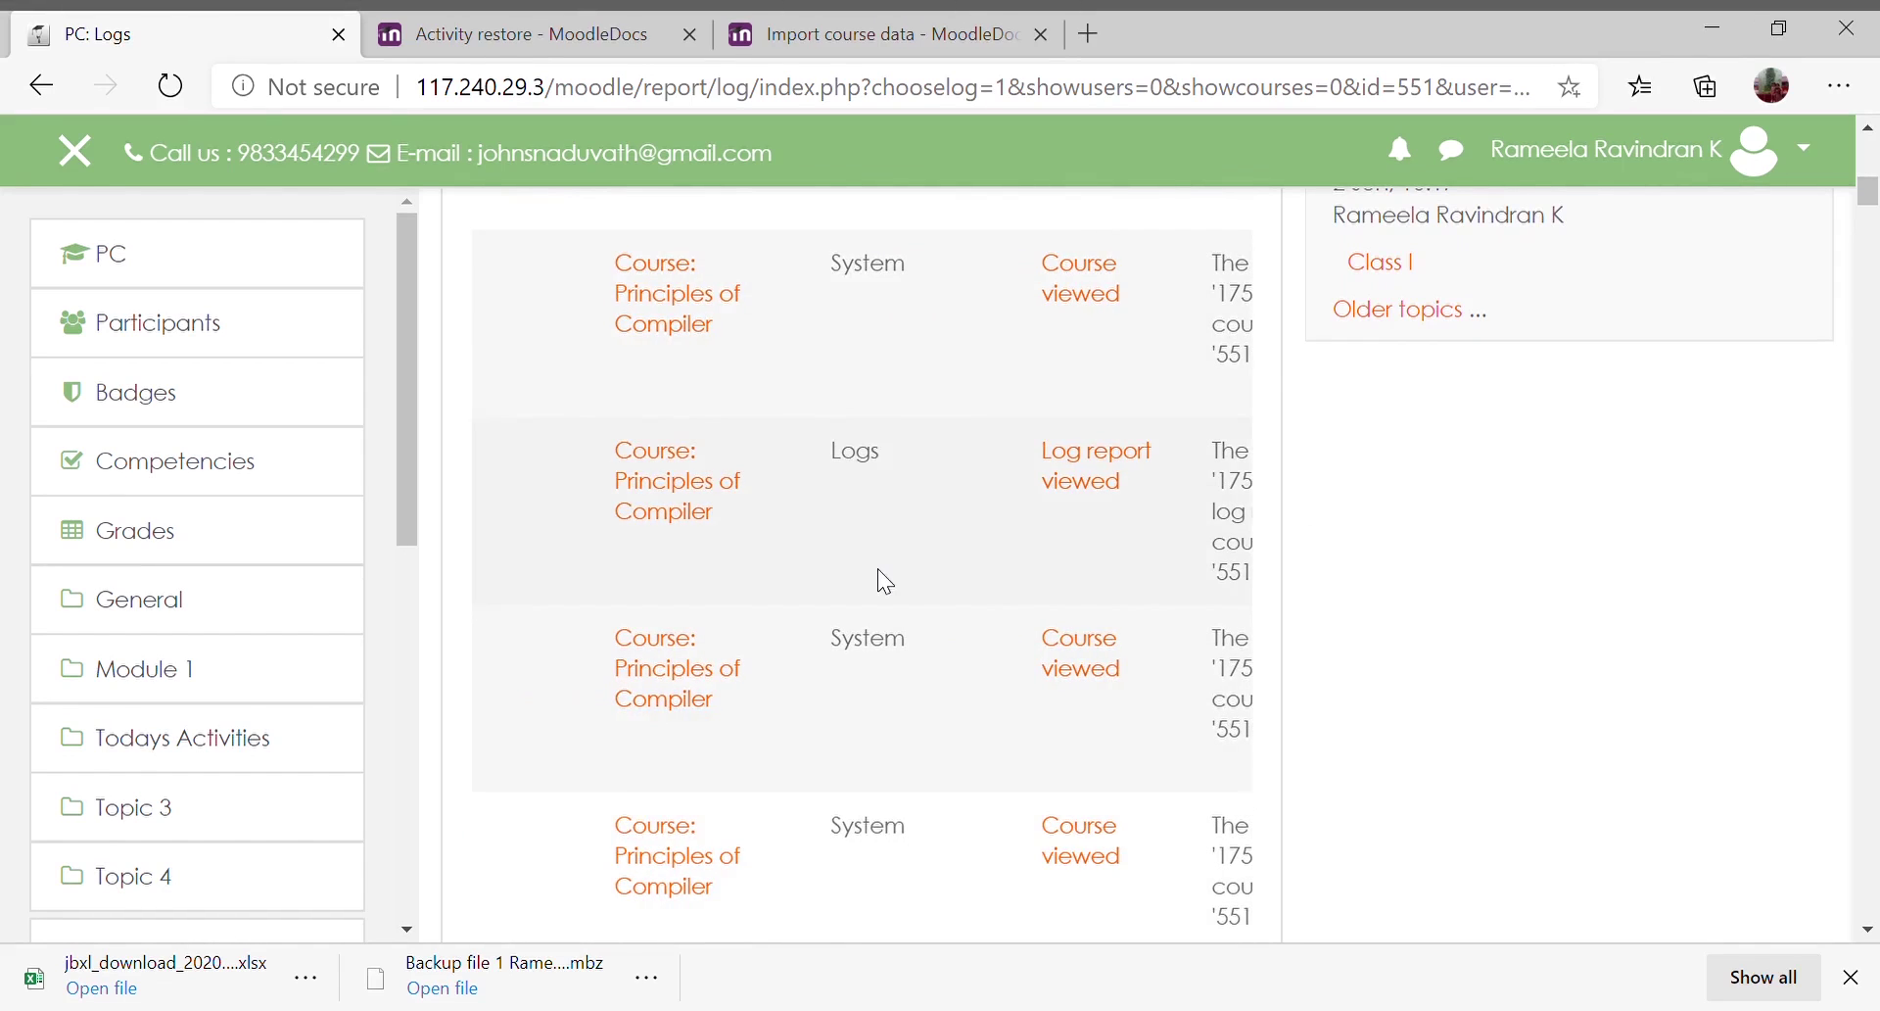
scroll(878, 573, up, 5)
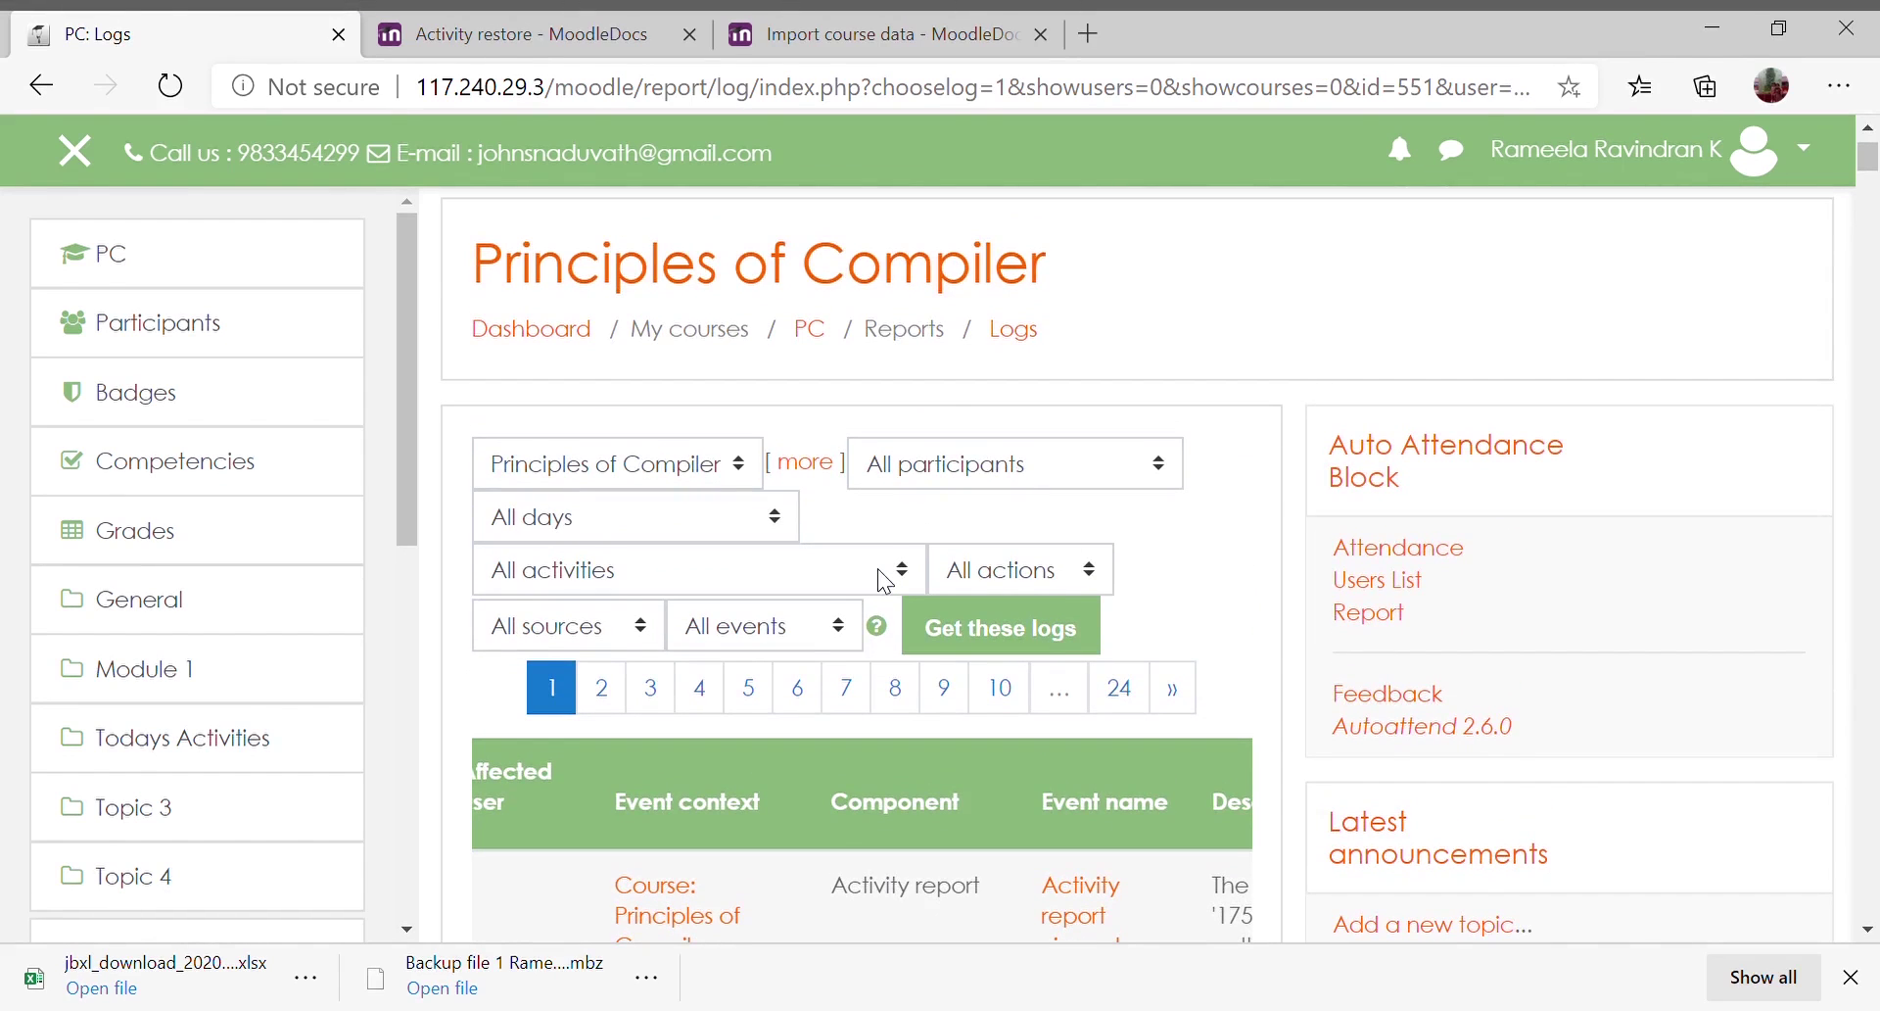
Look through the first page of log entries down to its end and check the table's download format options
scroll(880, 570, down, 3)
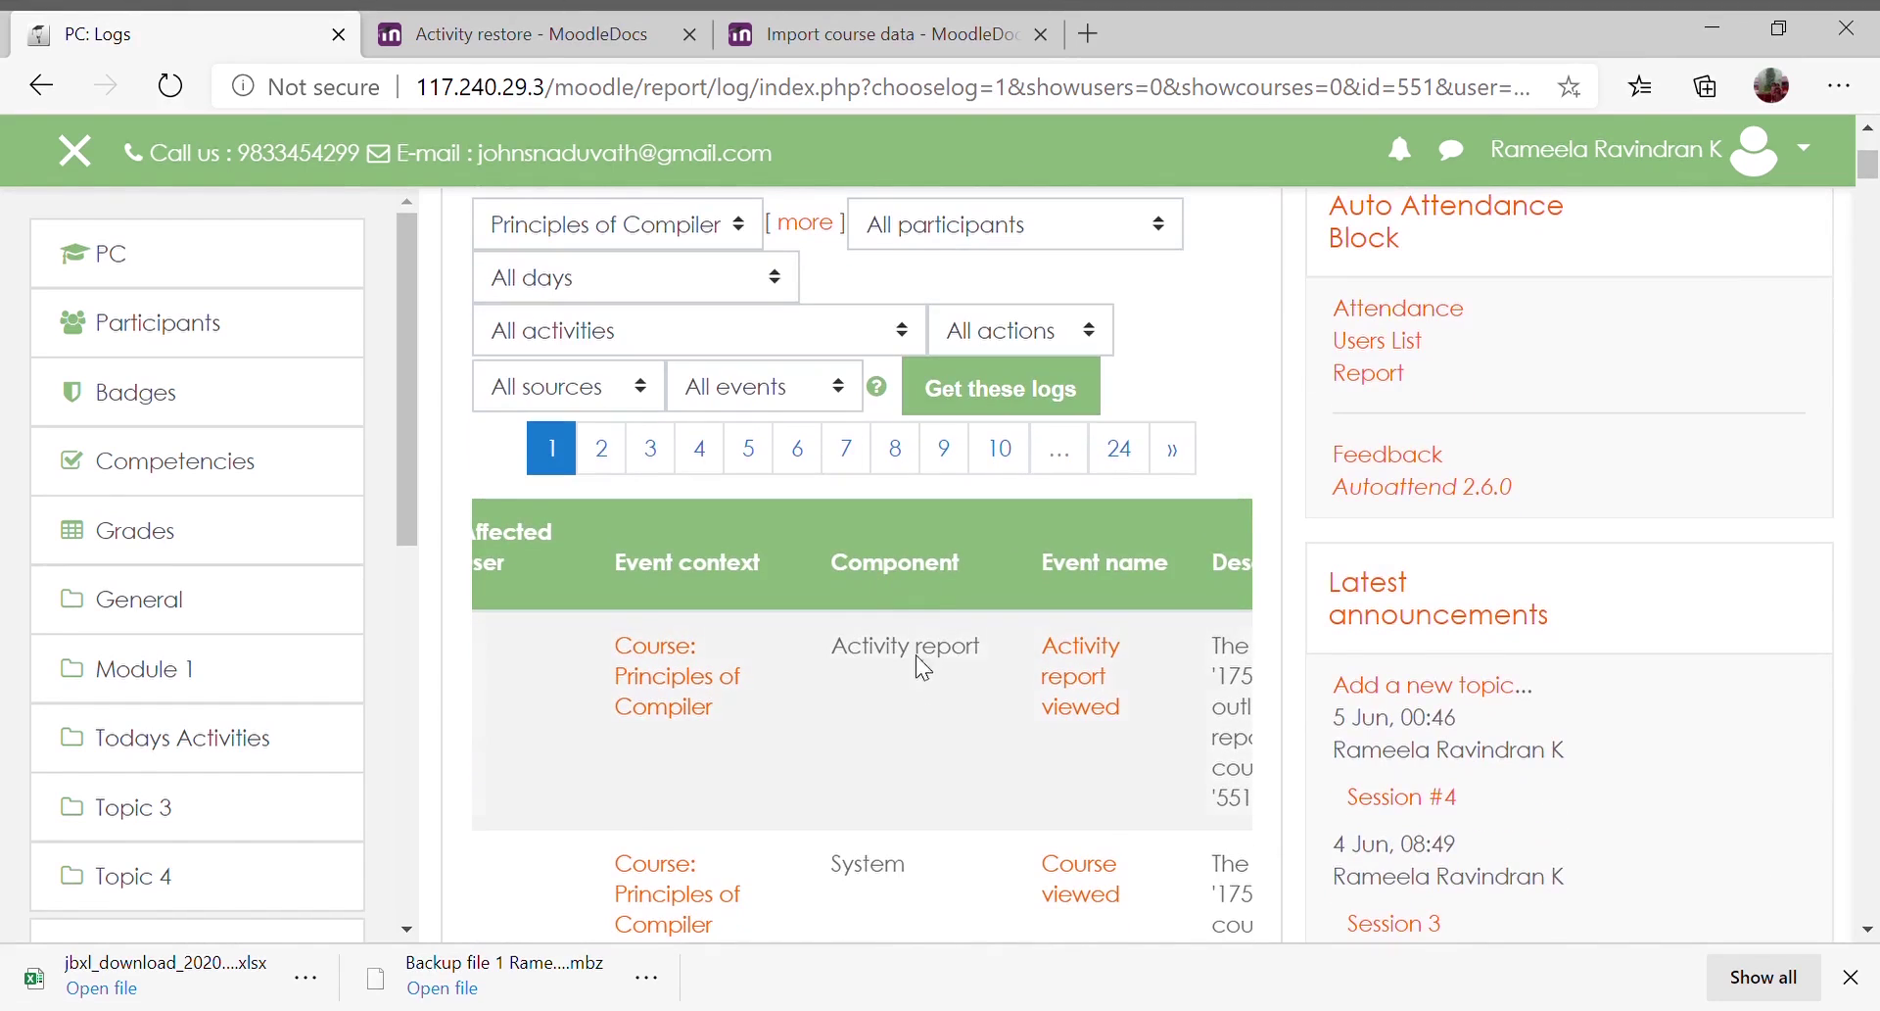
scroll(915, 654, down, 10)
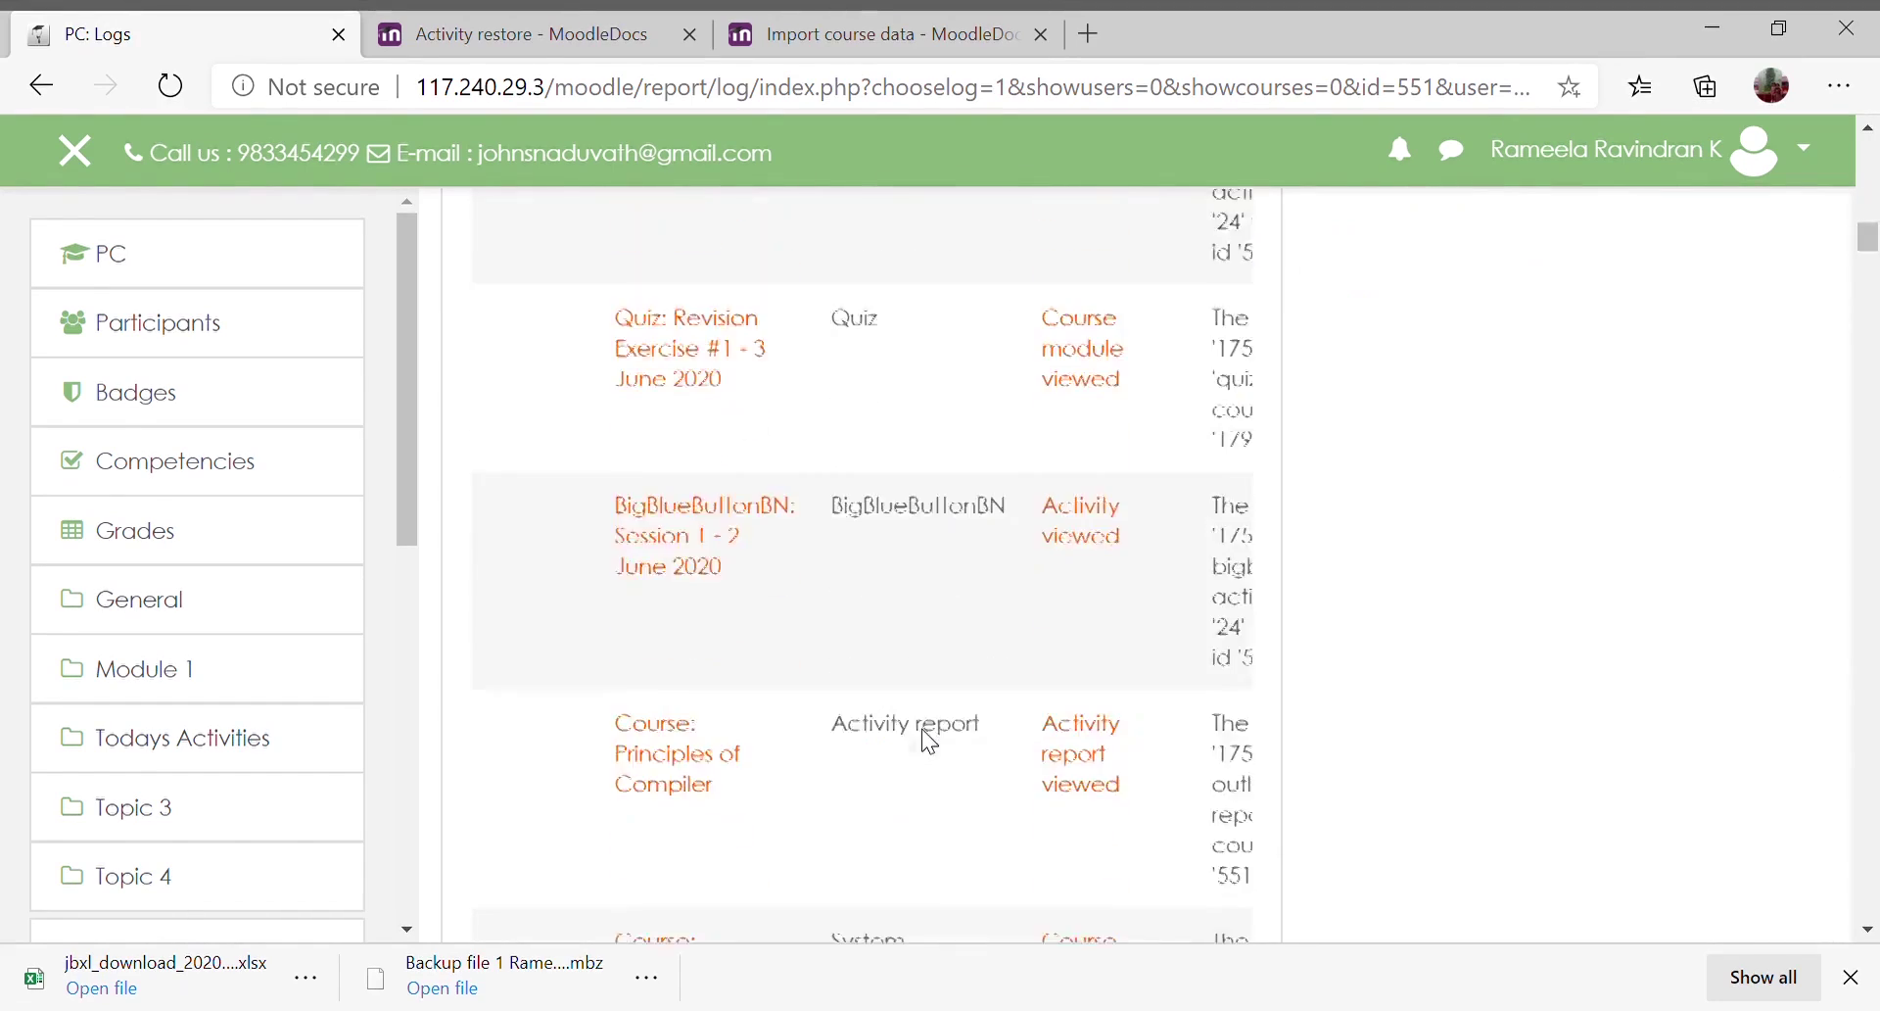
scroll(926, 742, down, 5)
click(1868, 323)
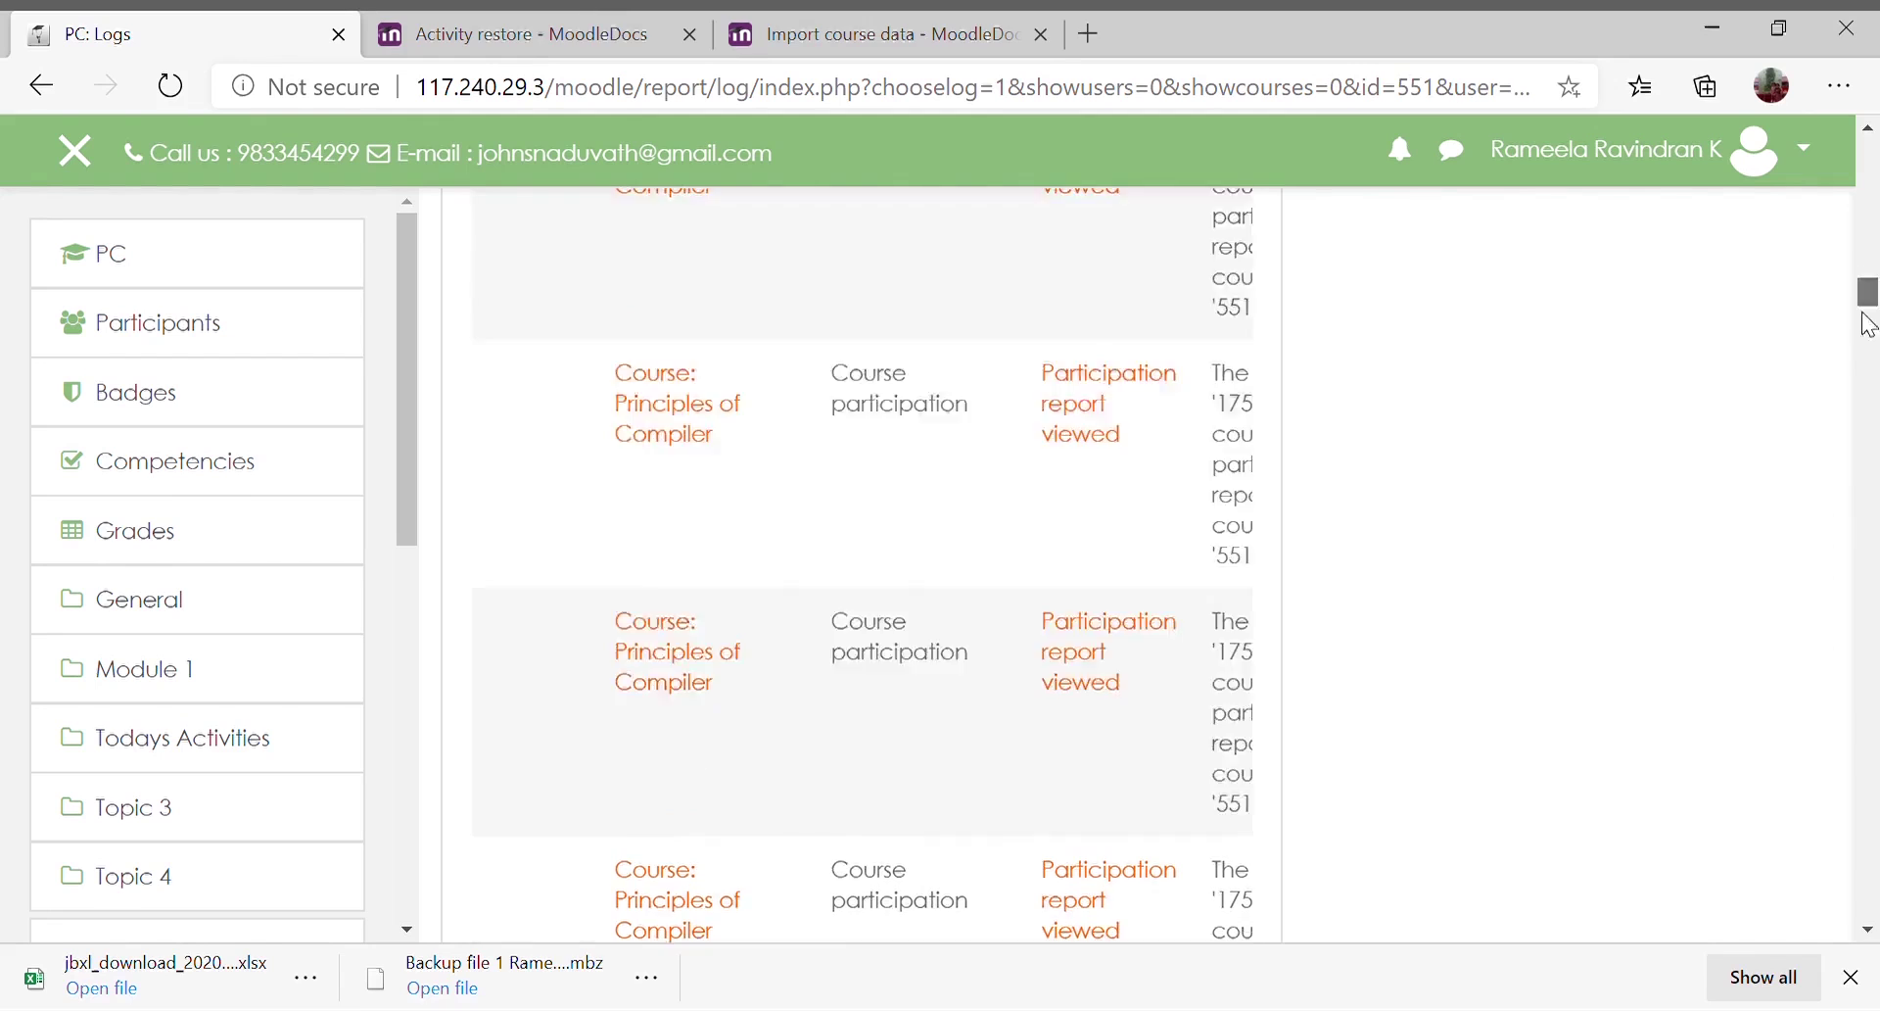
drag(1867, 323, 1864, 882)
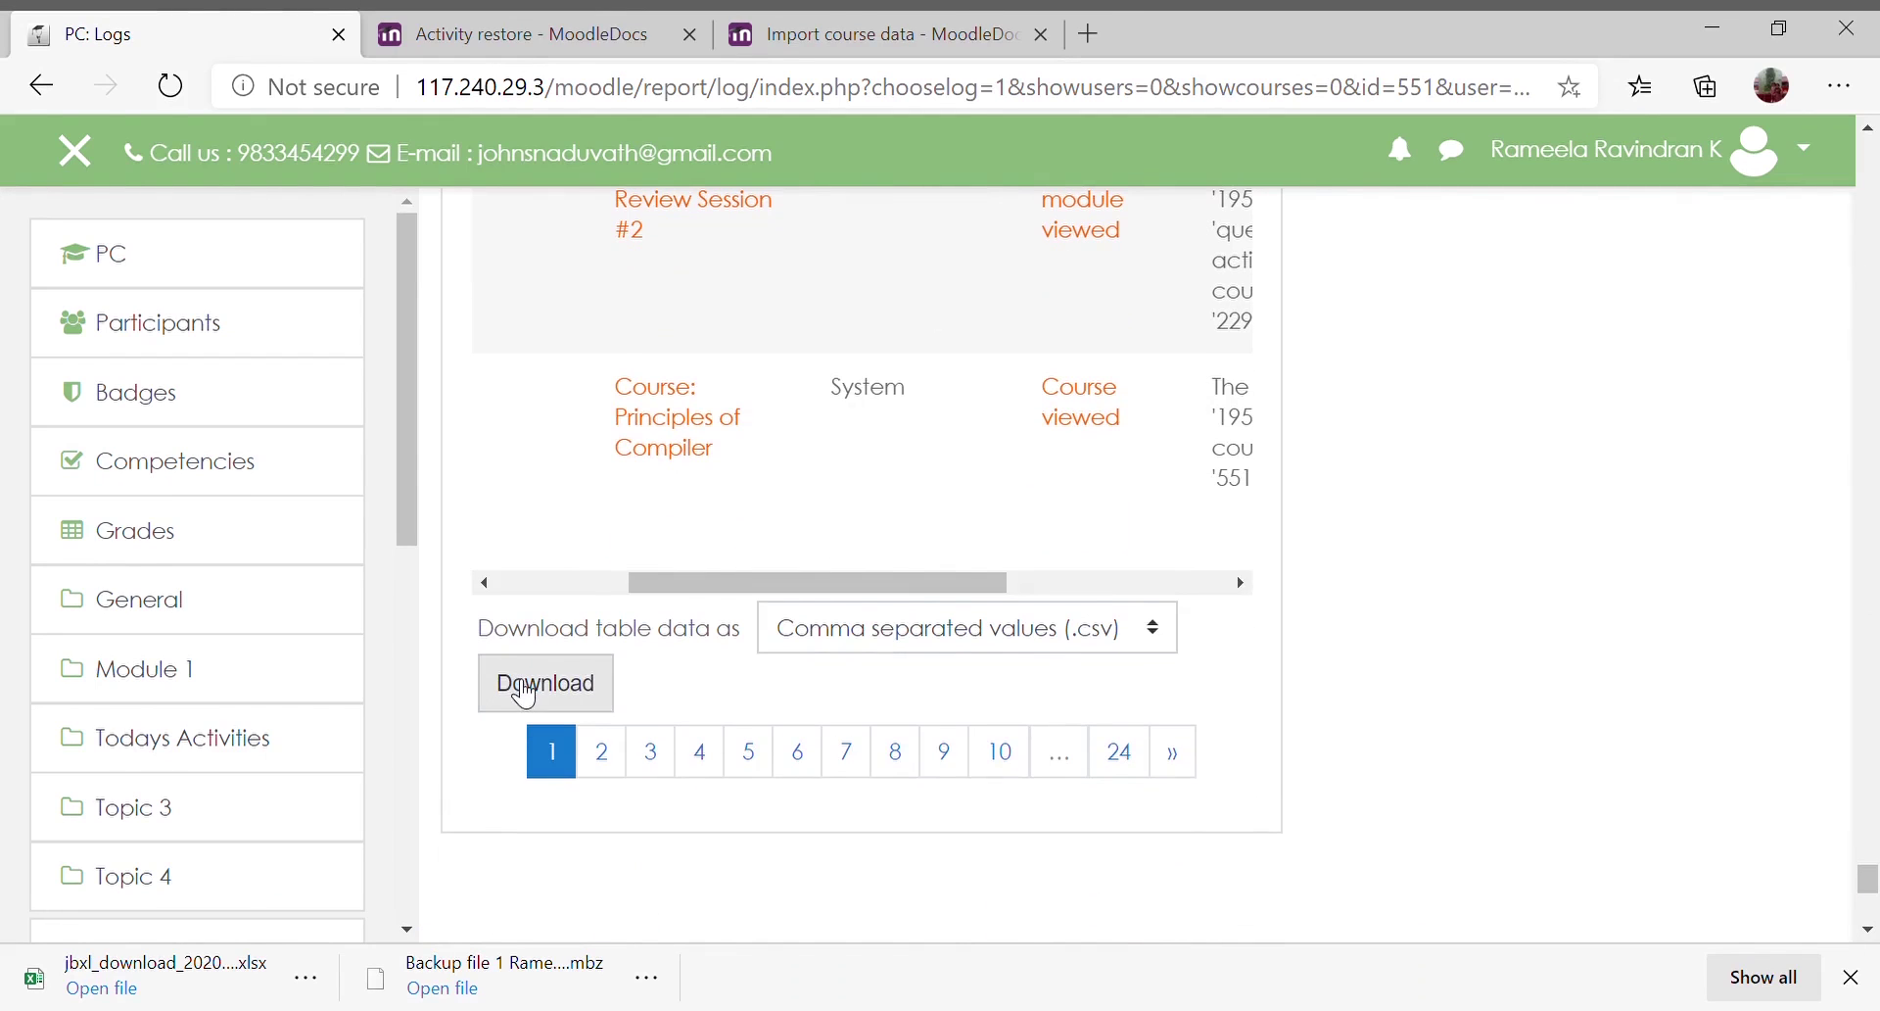
click(1083, 638)
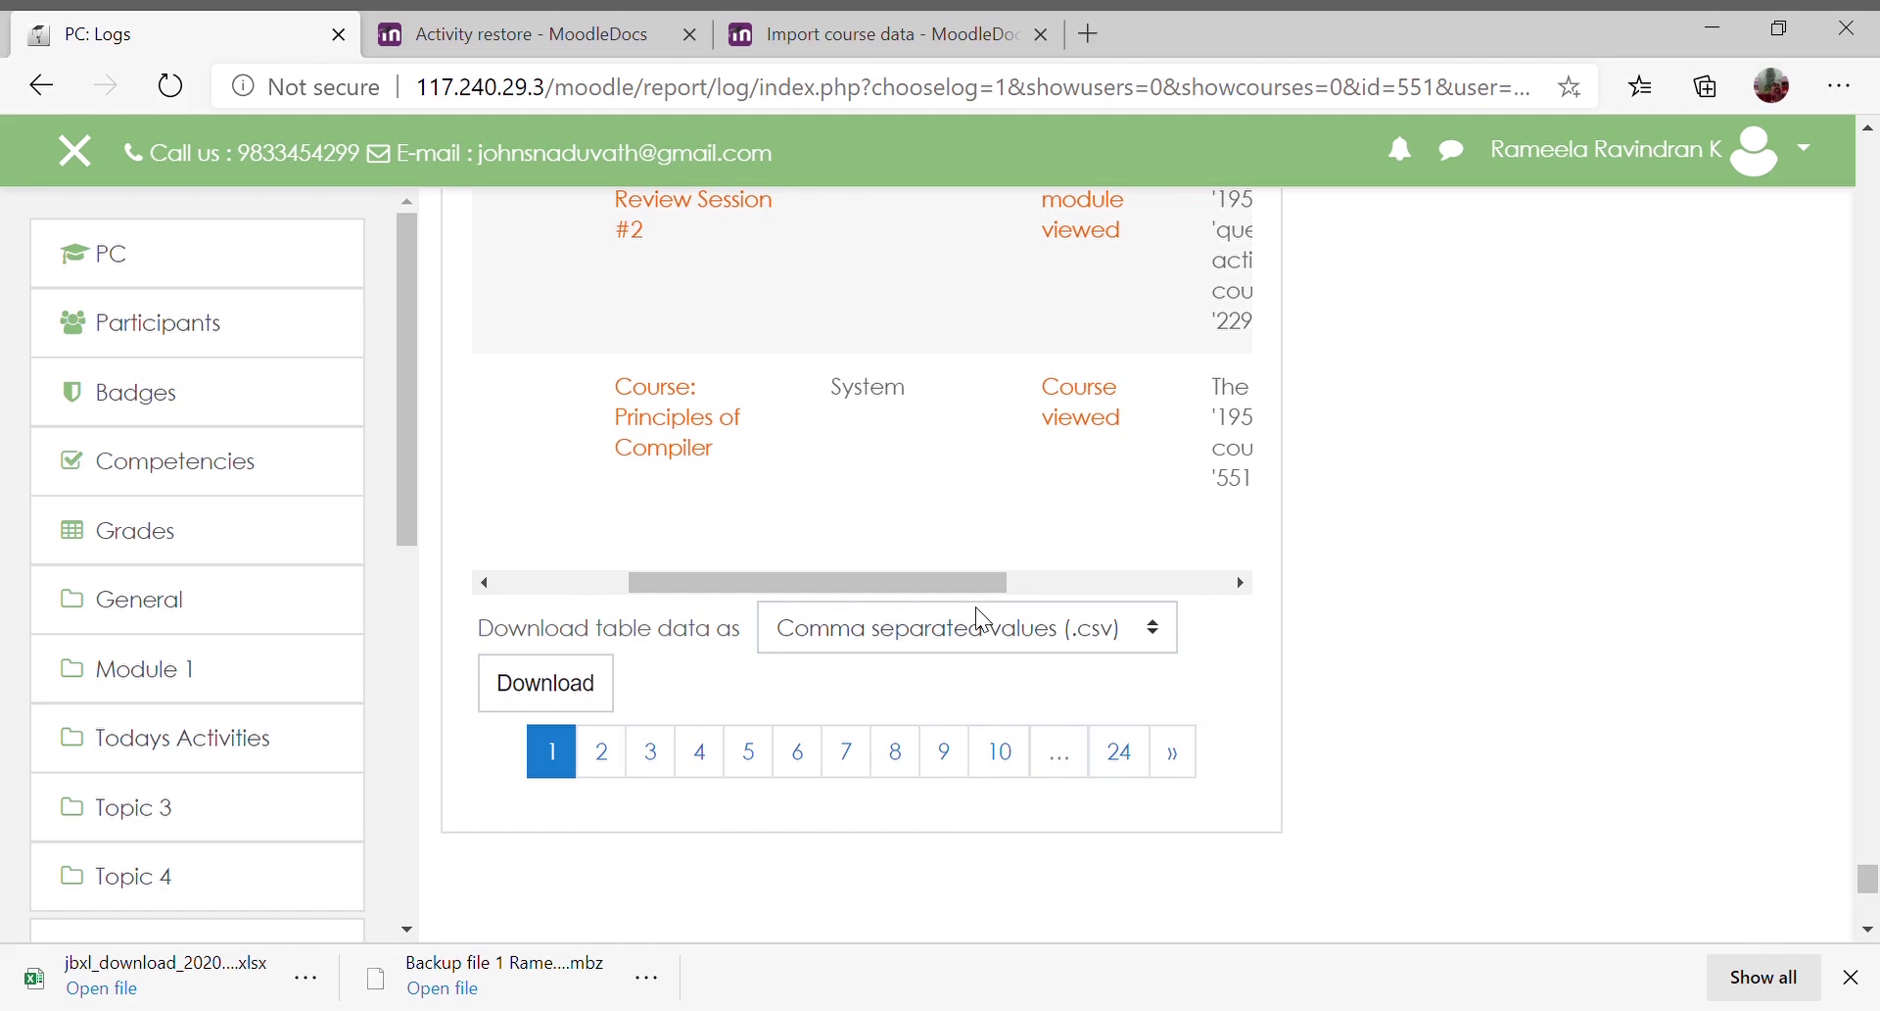
Return to the log filters and limit them to the logged-in teacher as participant and Friday, 5 June 2020 as the day
scroll(983, 619, up, 15)
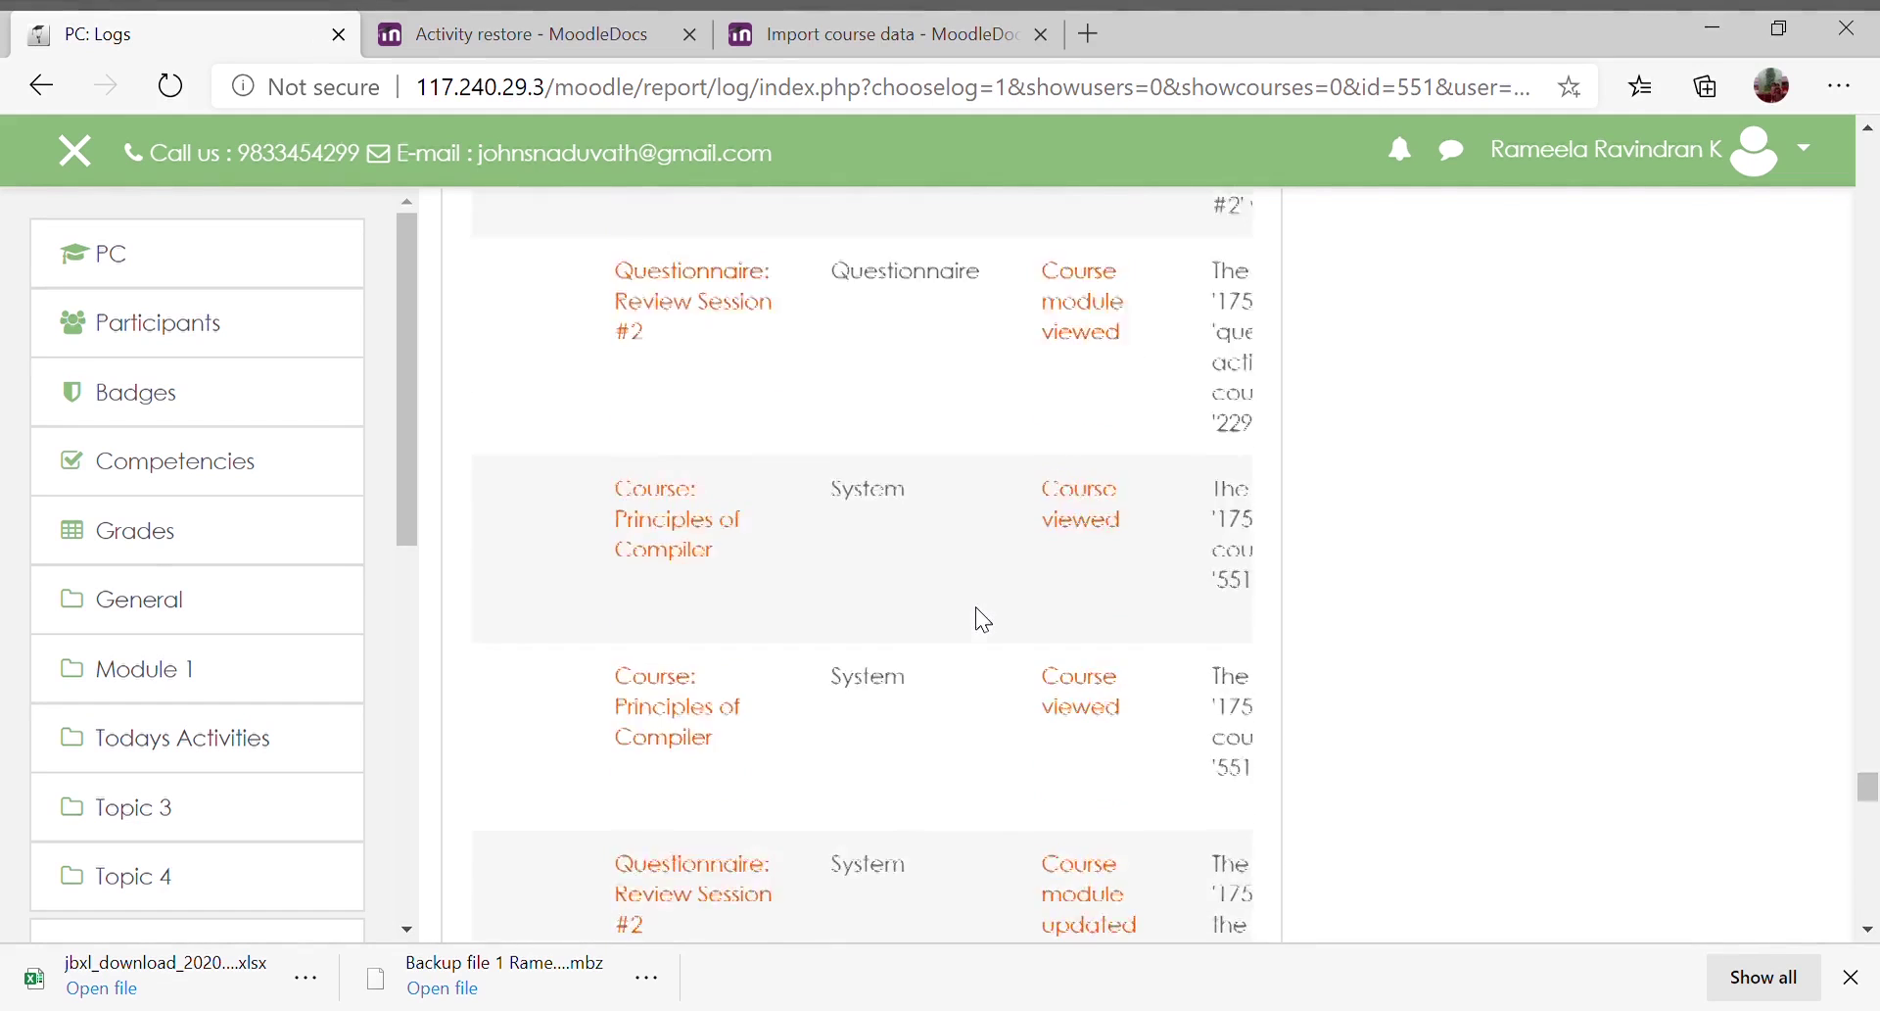
scroll(977, 608, up, 15)
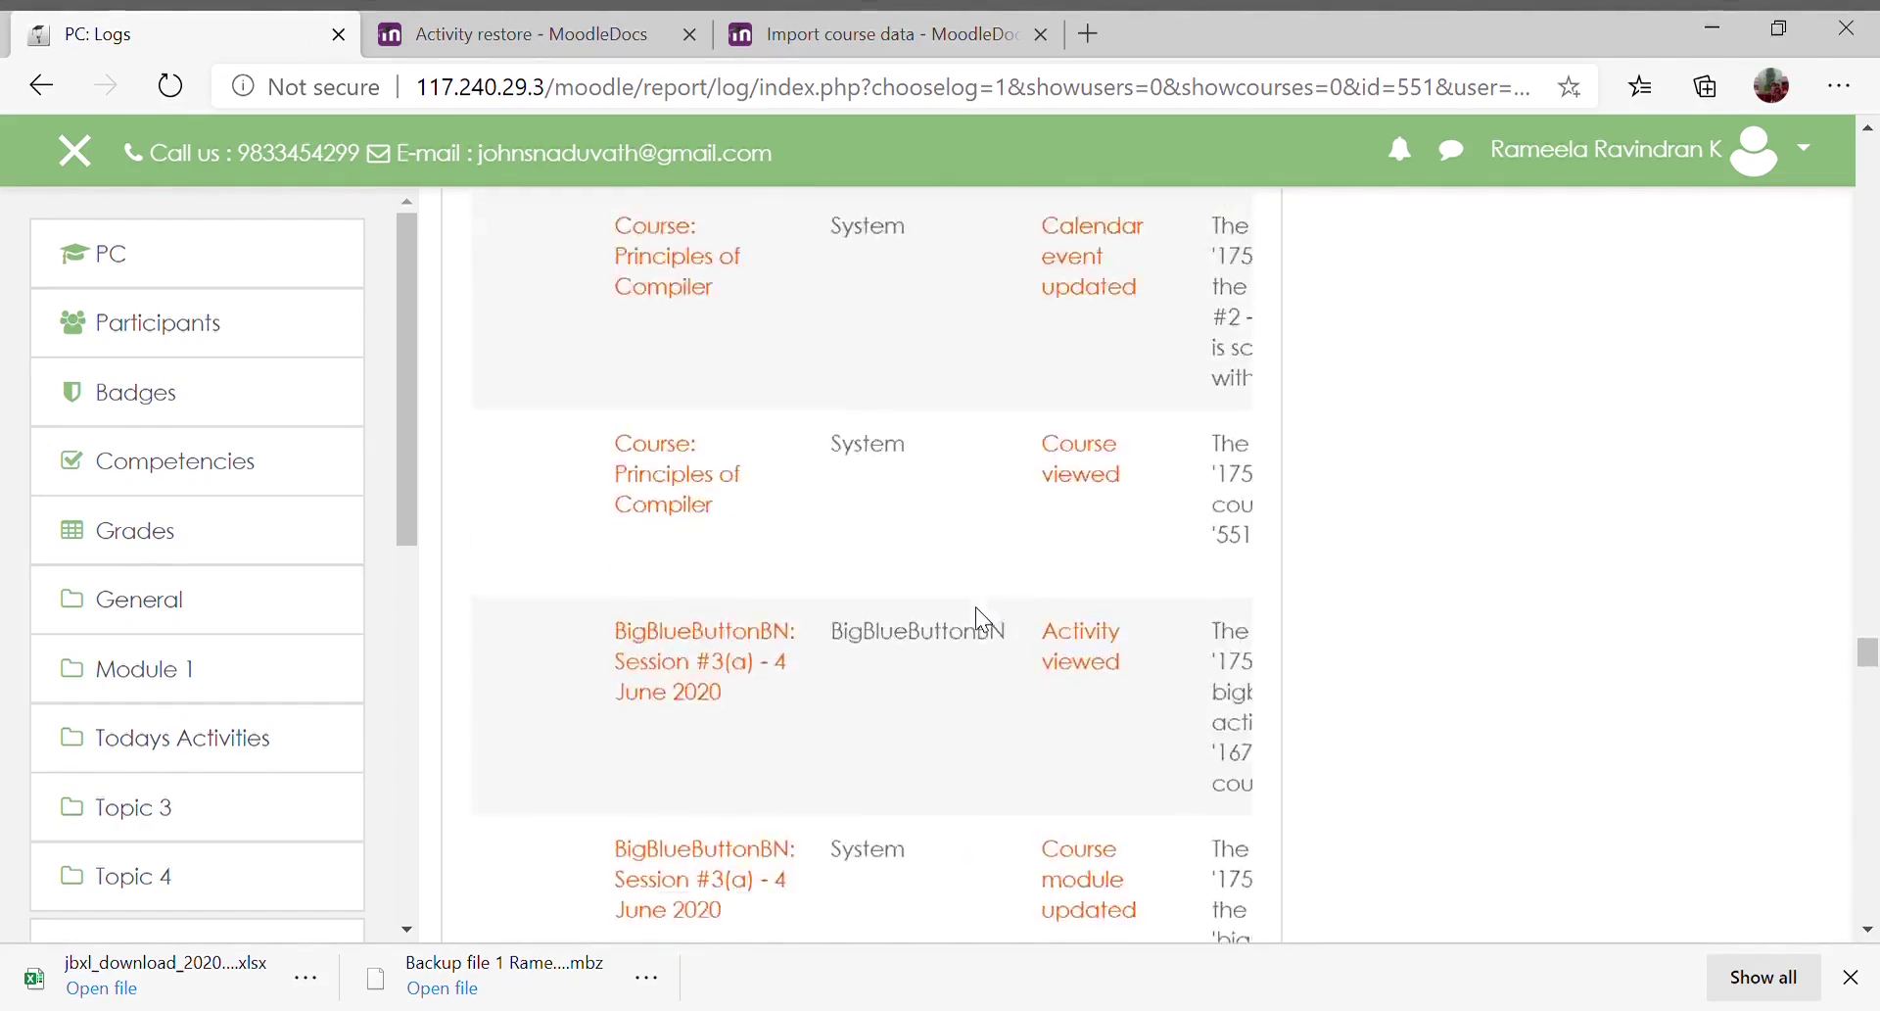
scroll(976, 608, up, 20)
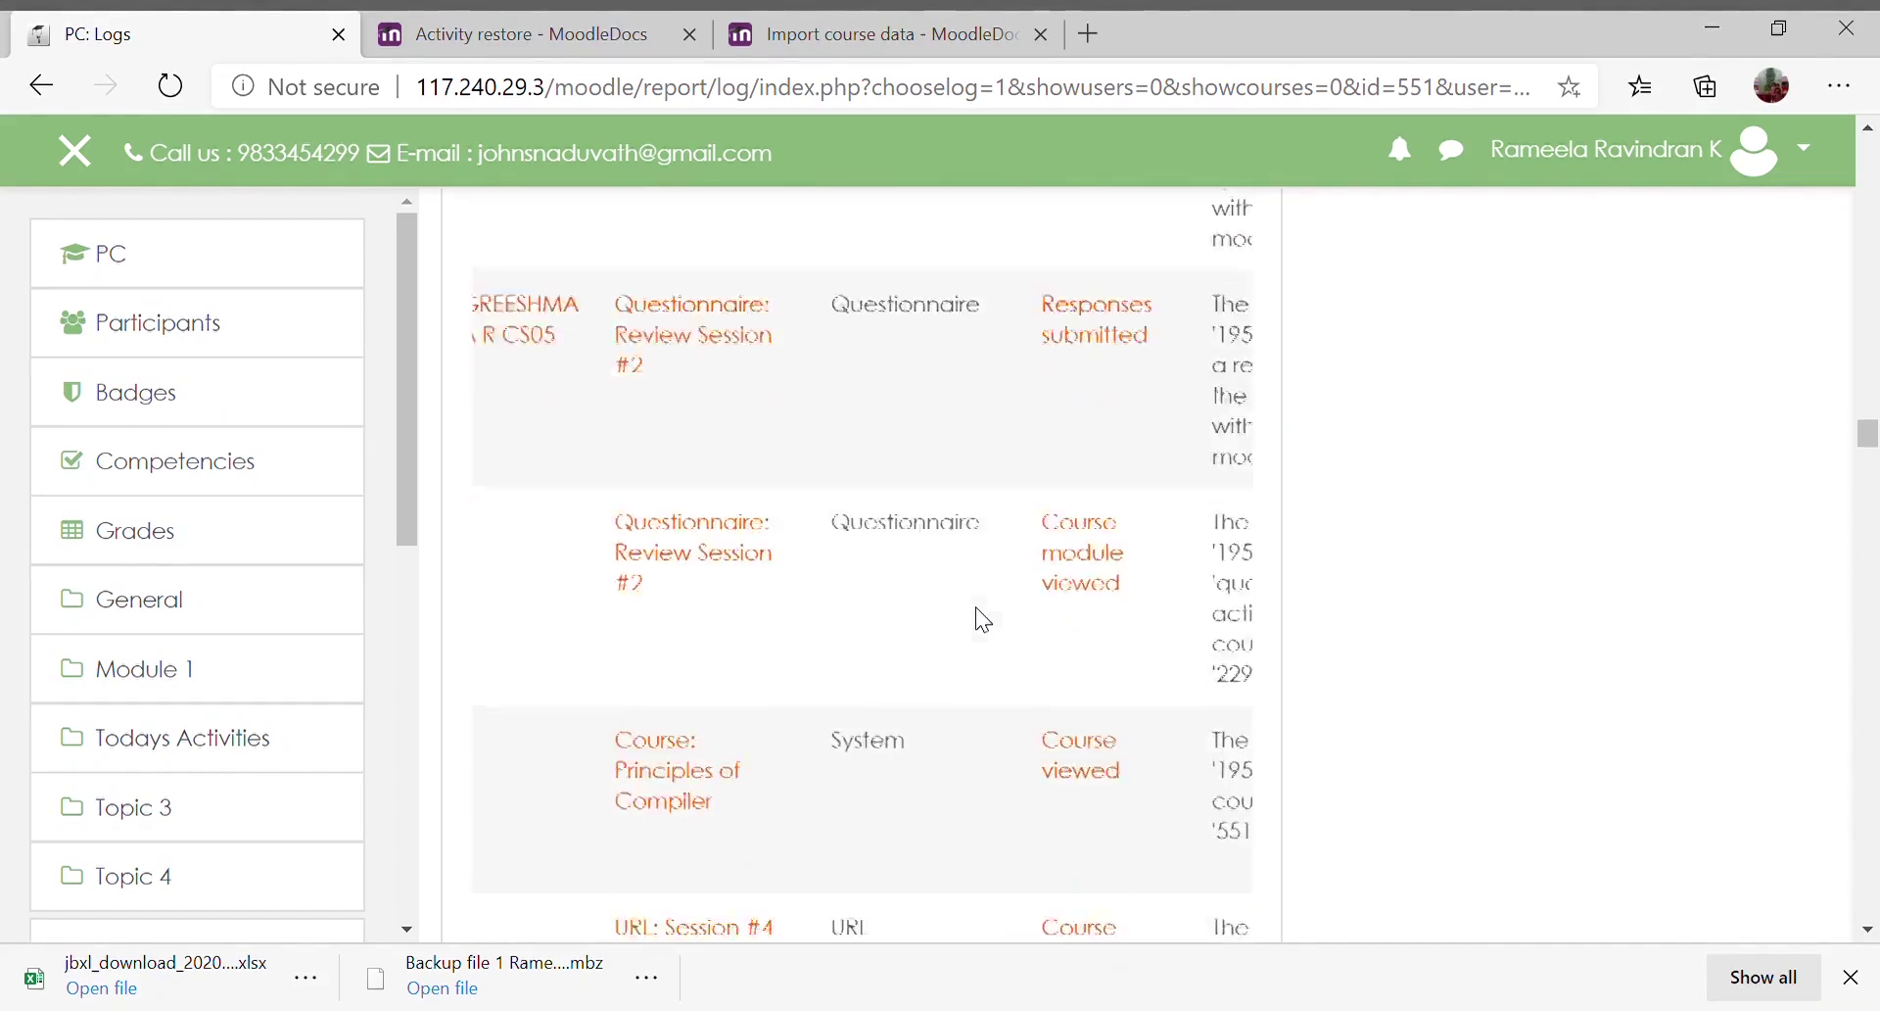
scroll(982, 619, up, 20)
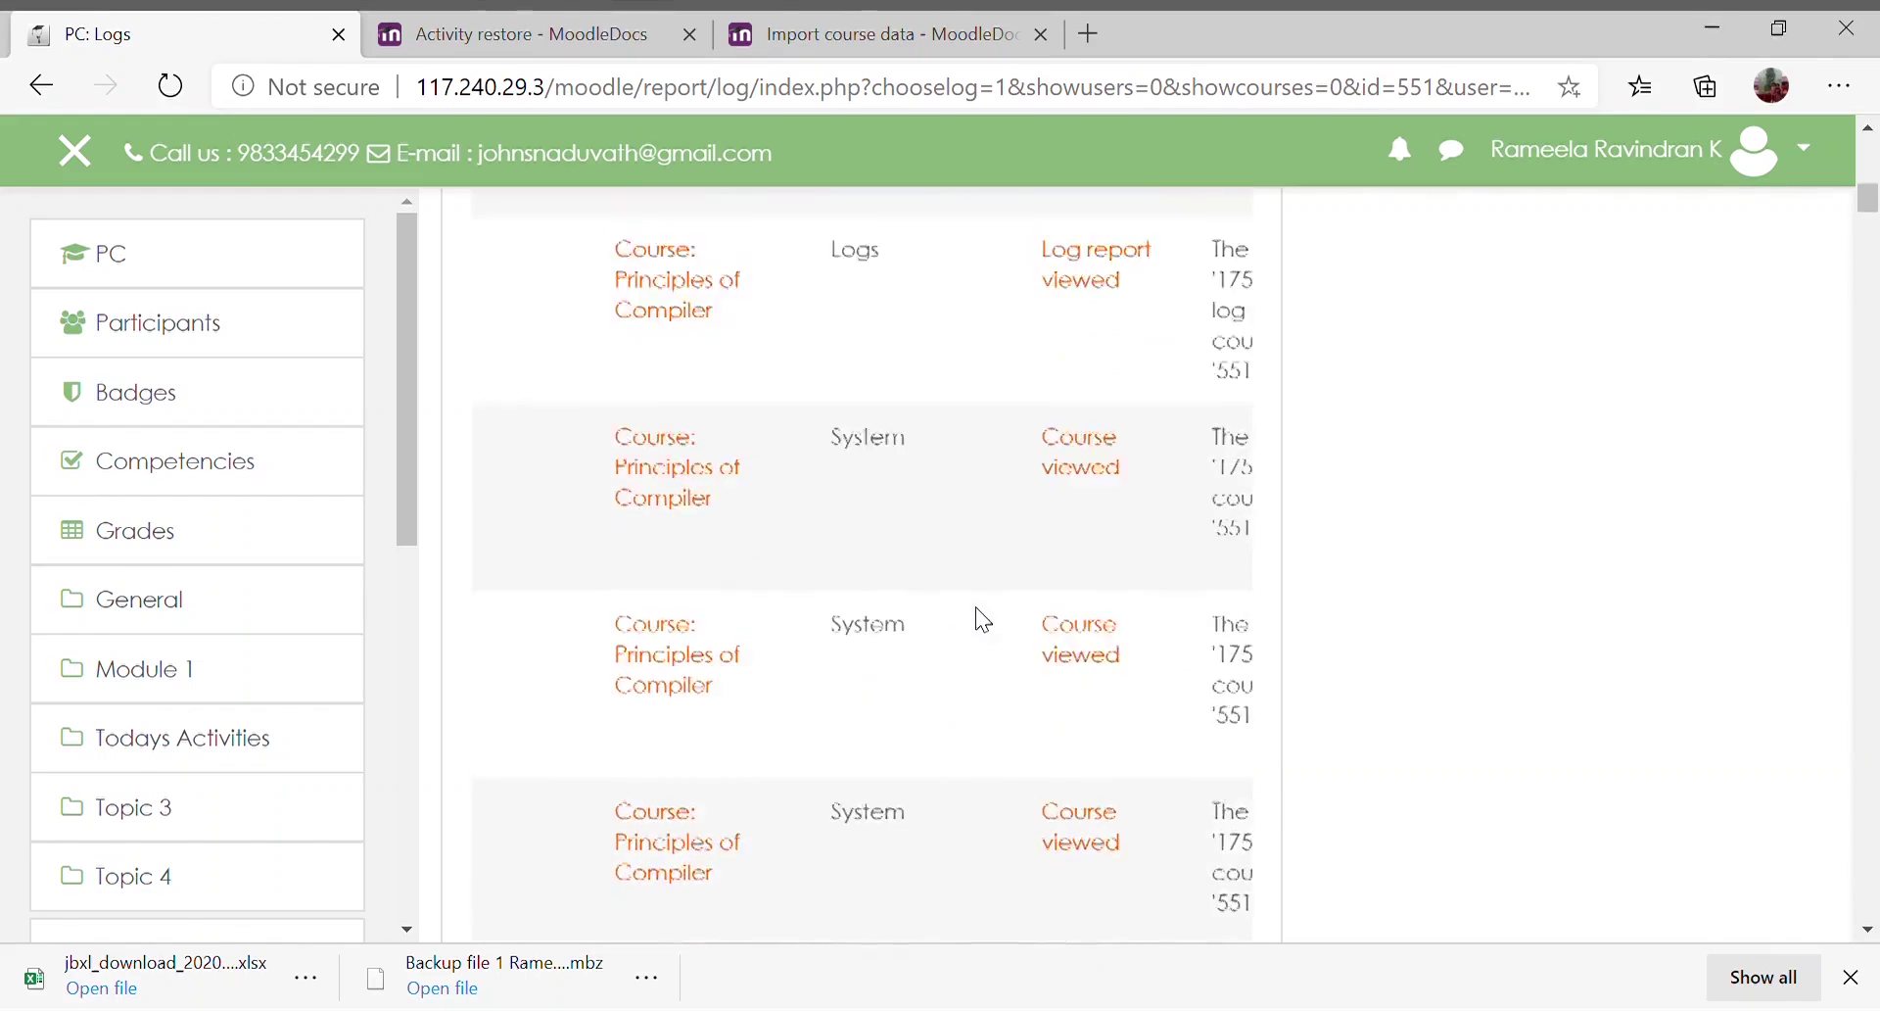
scroll(979, 613, down, 1)
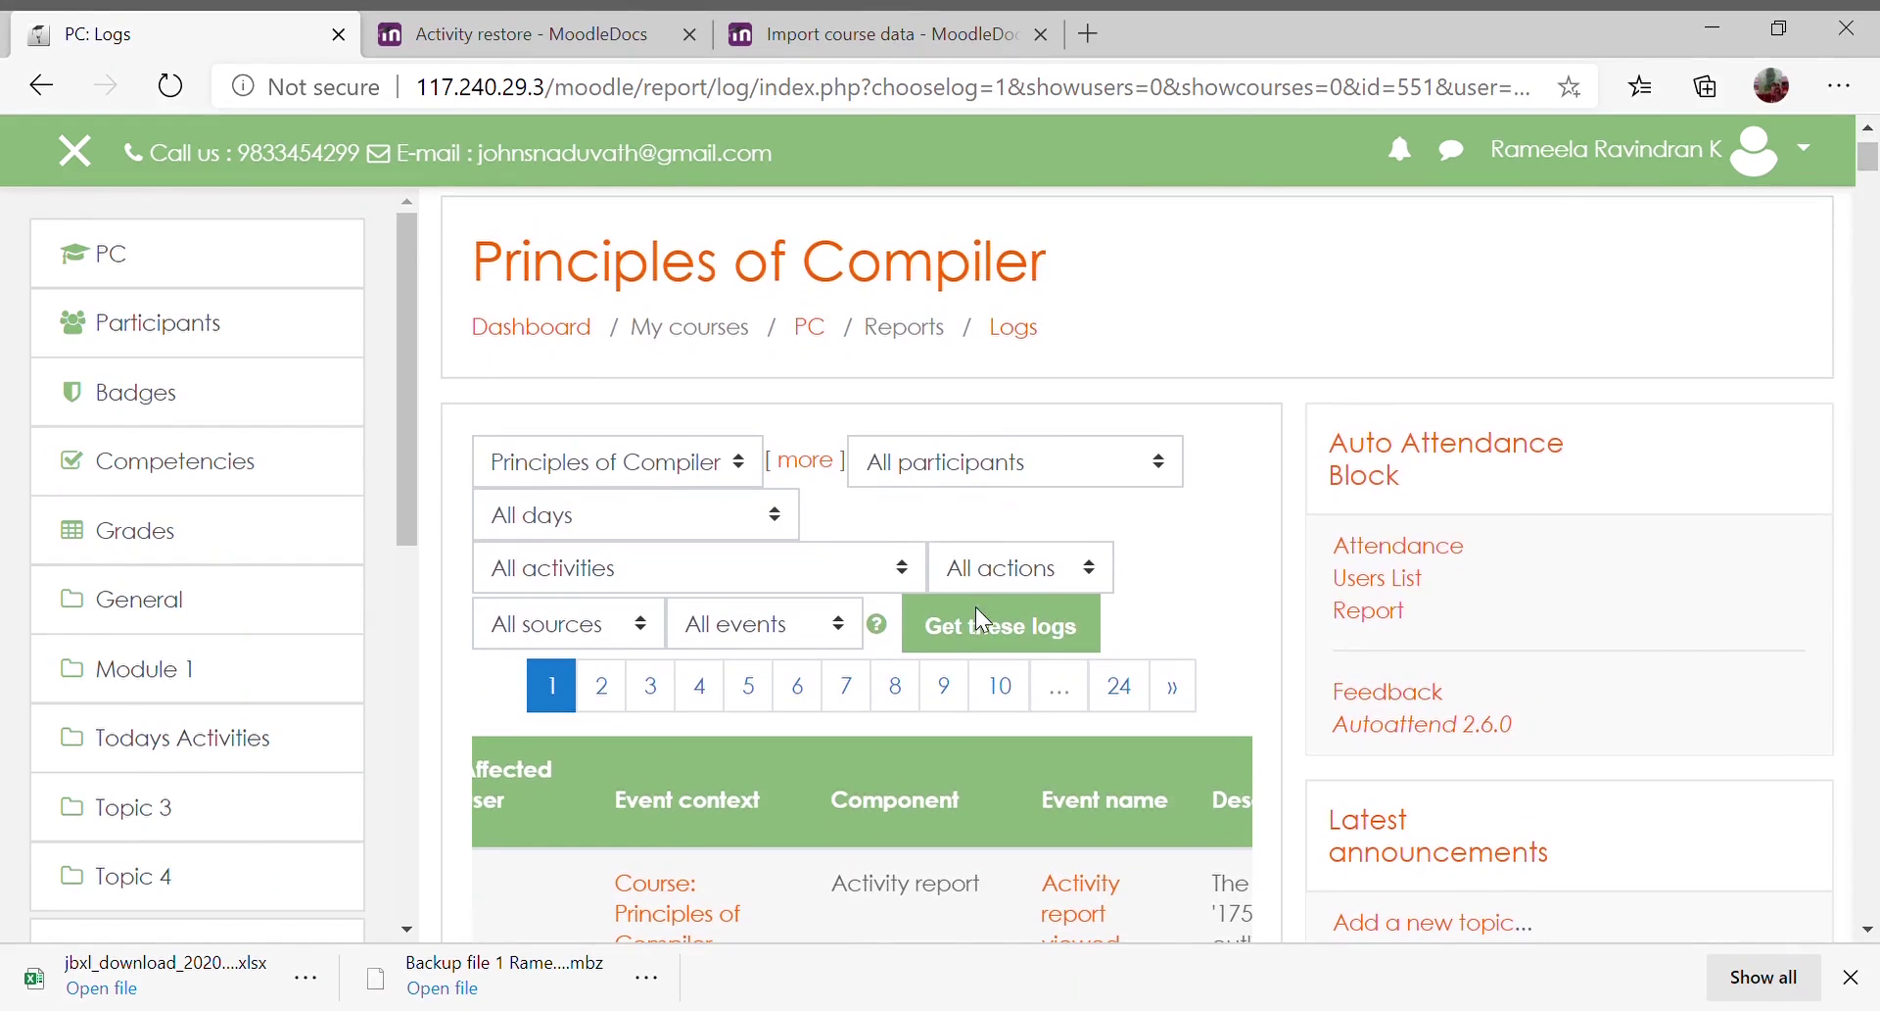
click(630, 467)
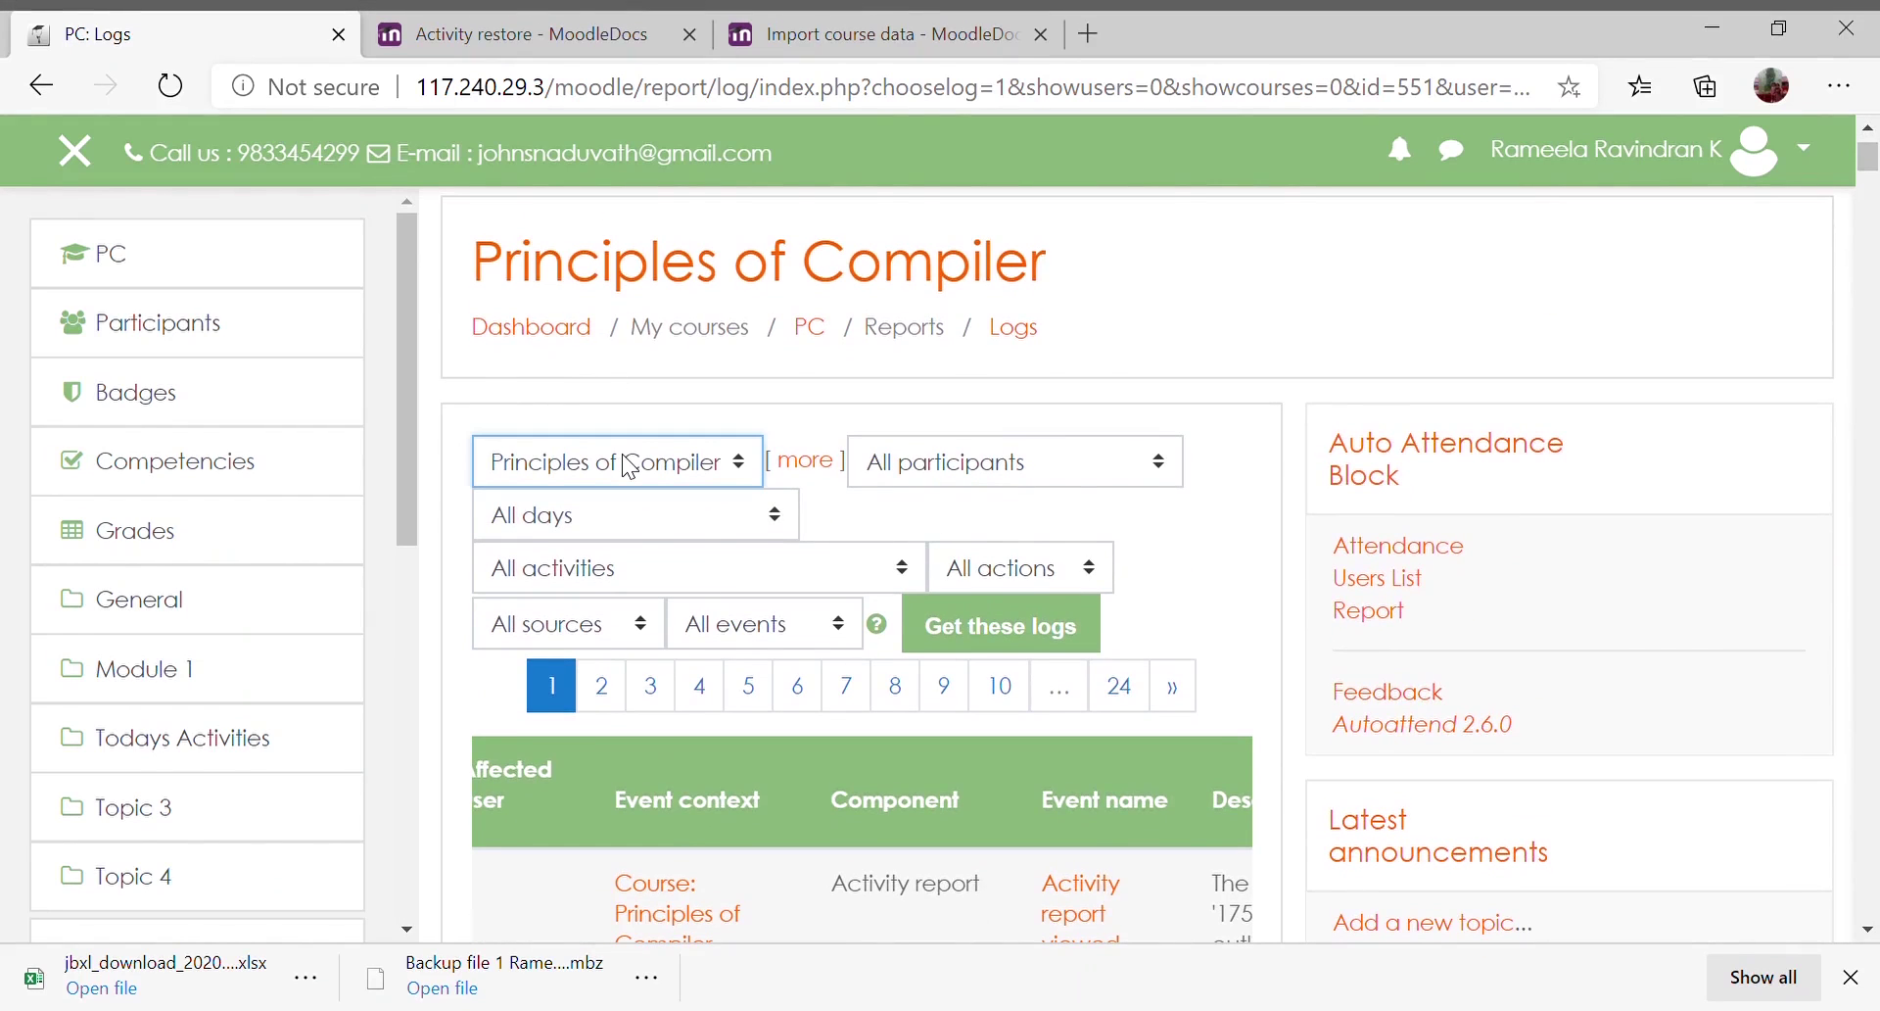
click(943, 463)
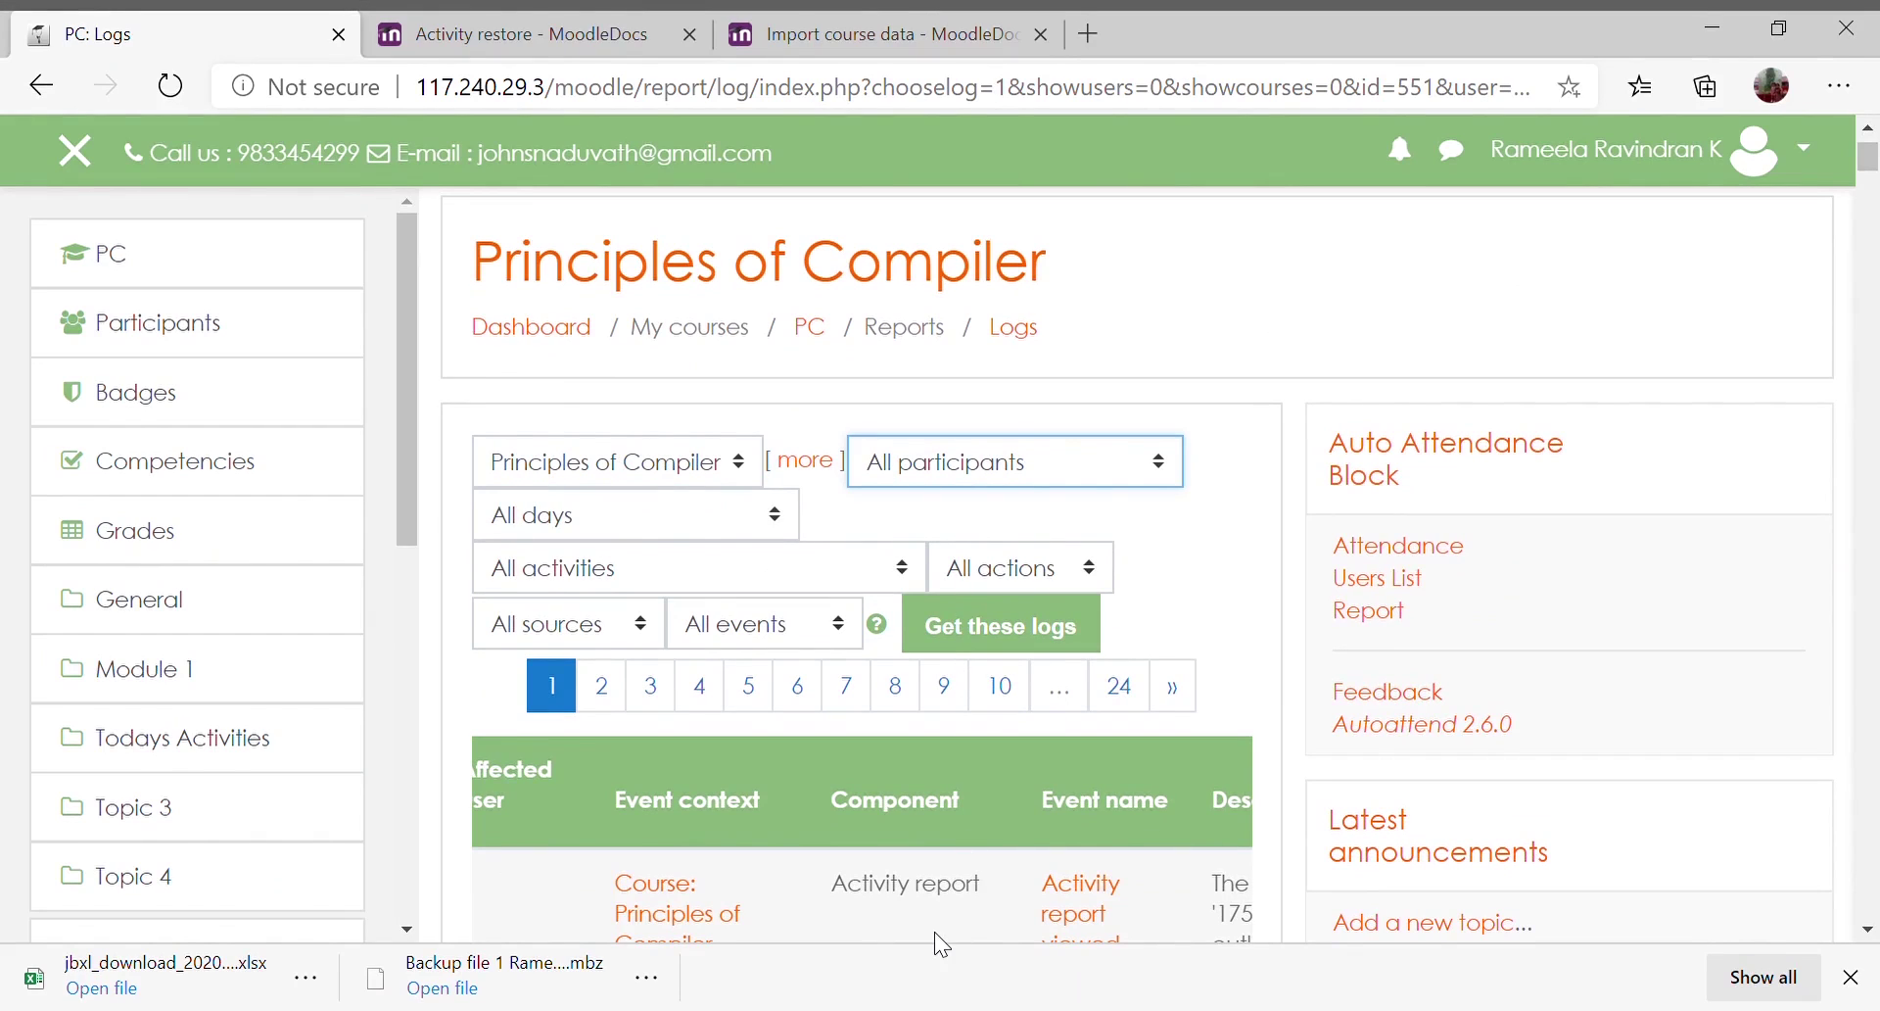
key(r)
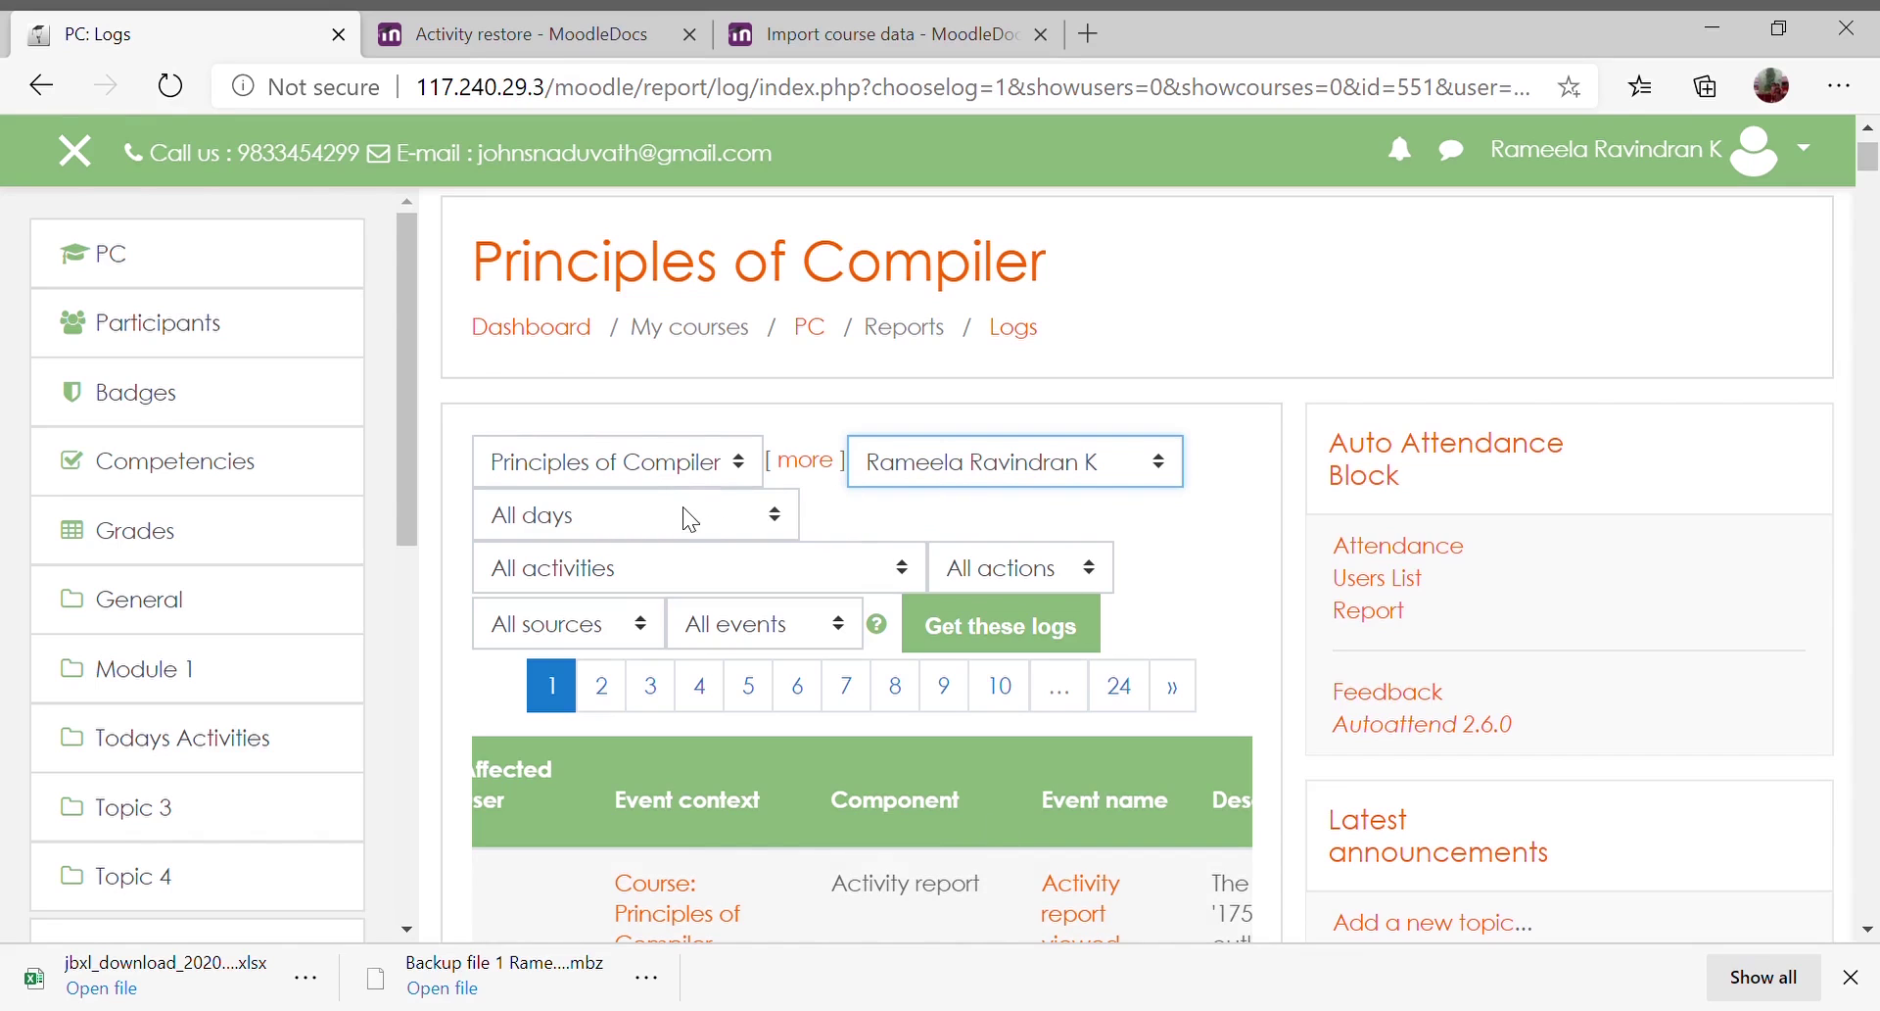
key(Tab)
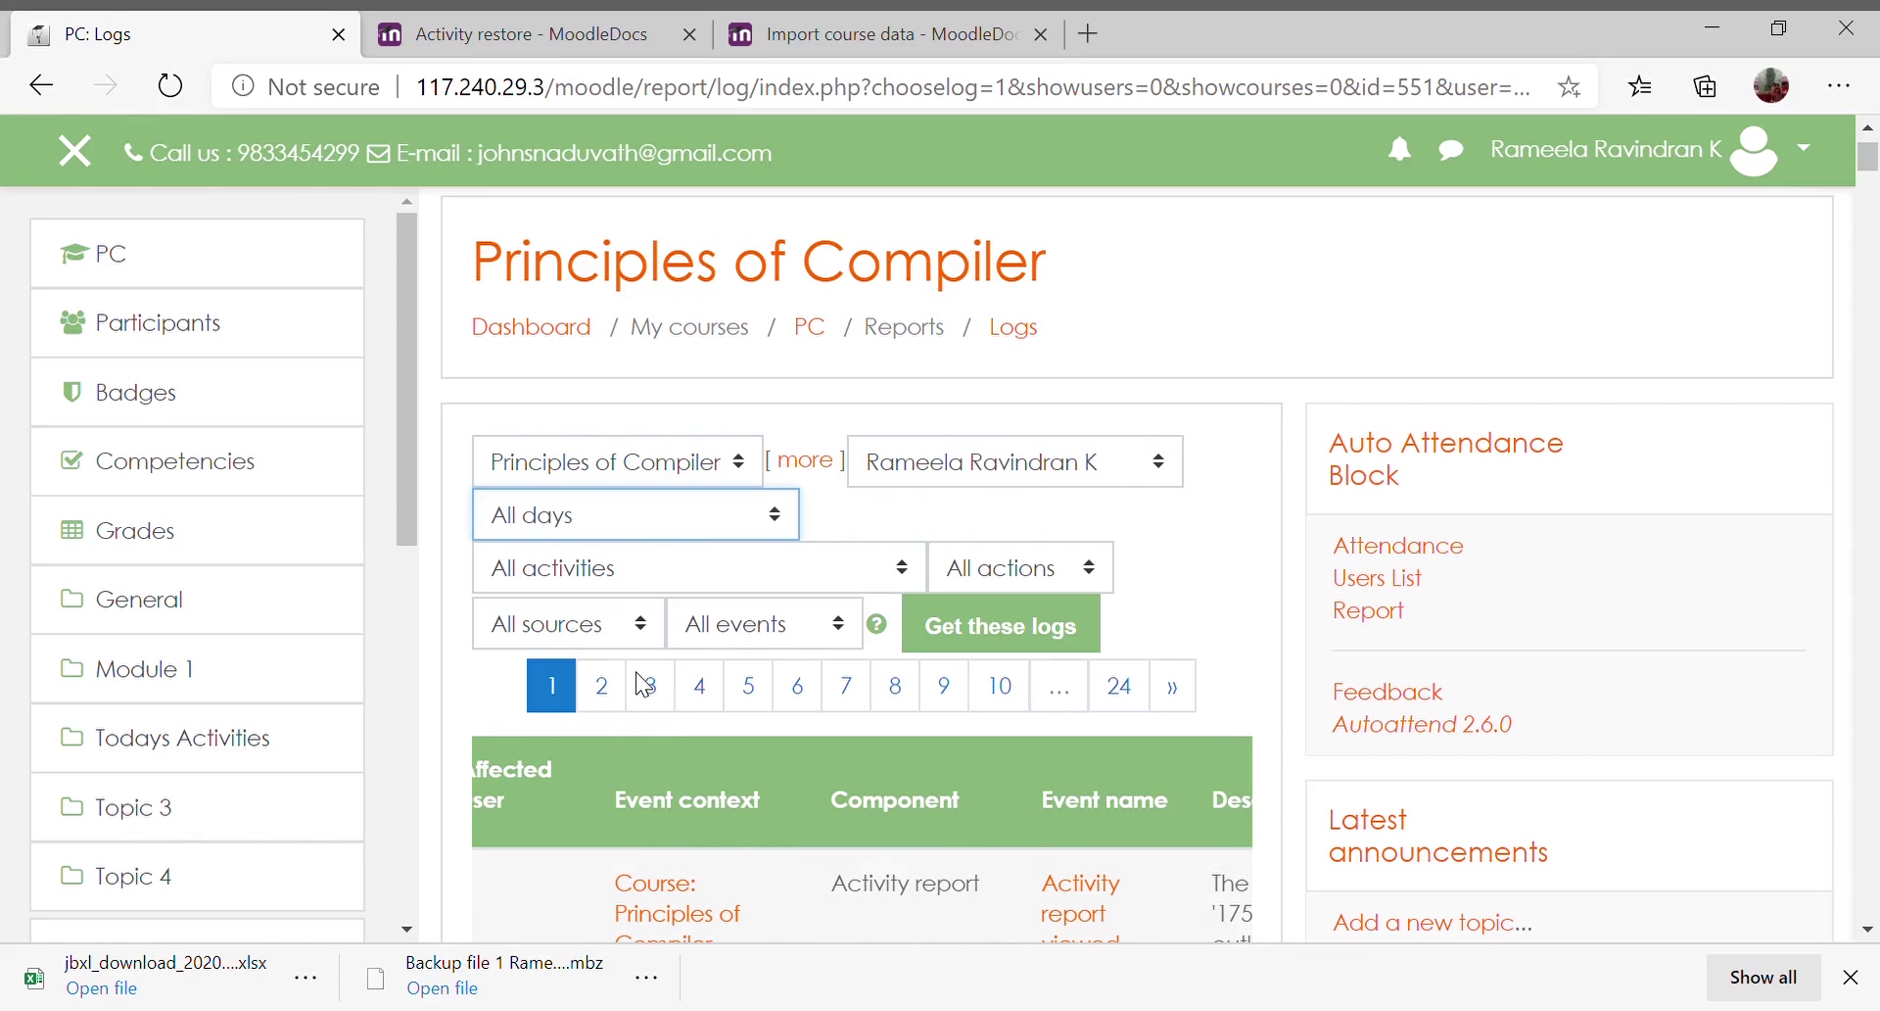
key(Down)
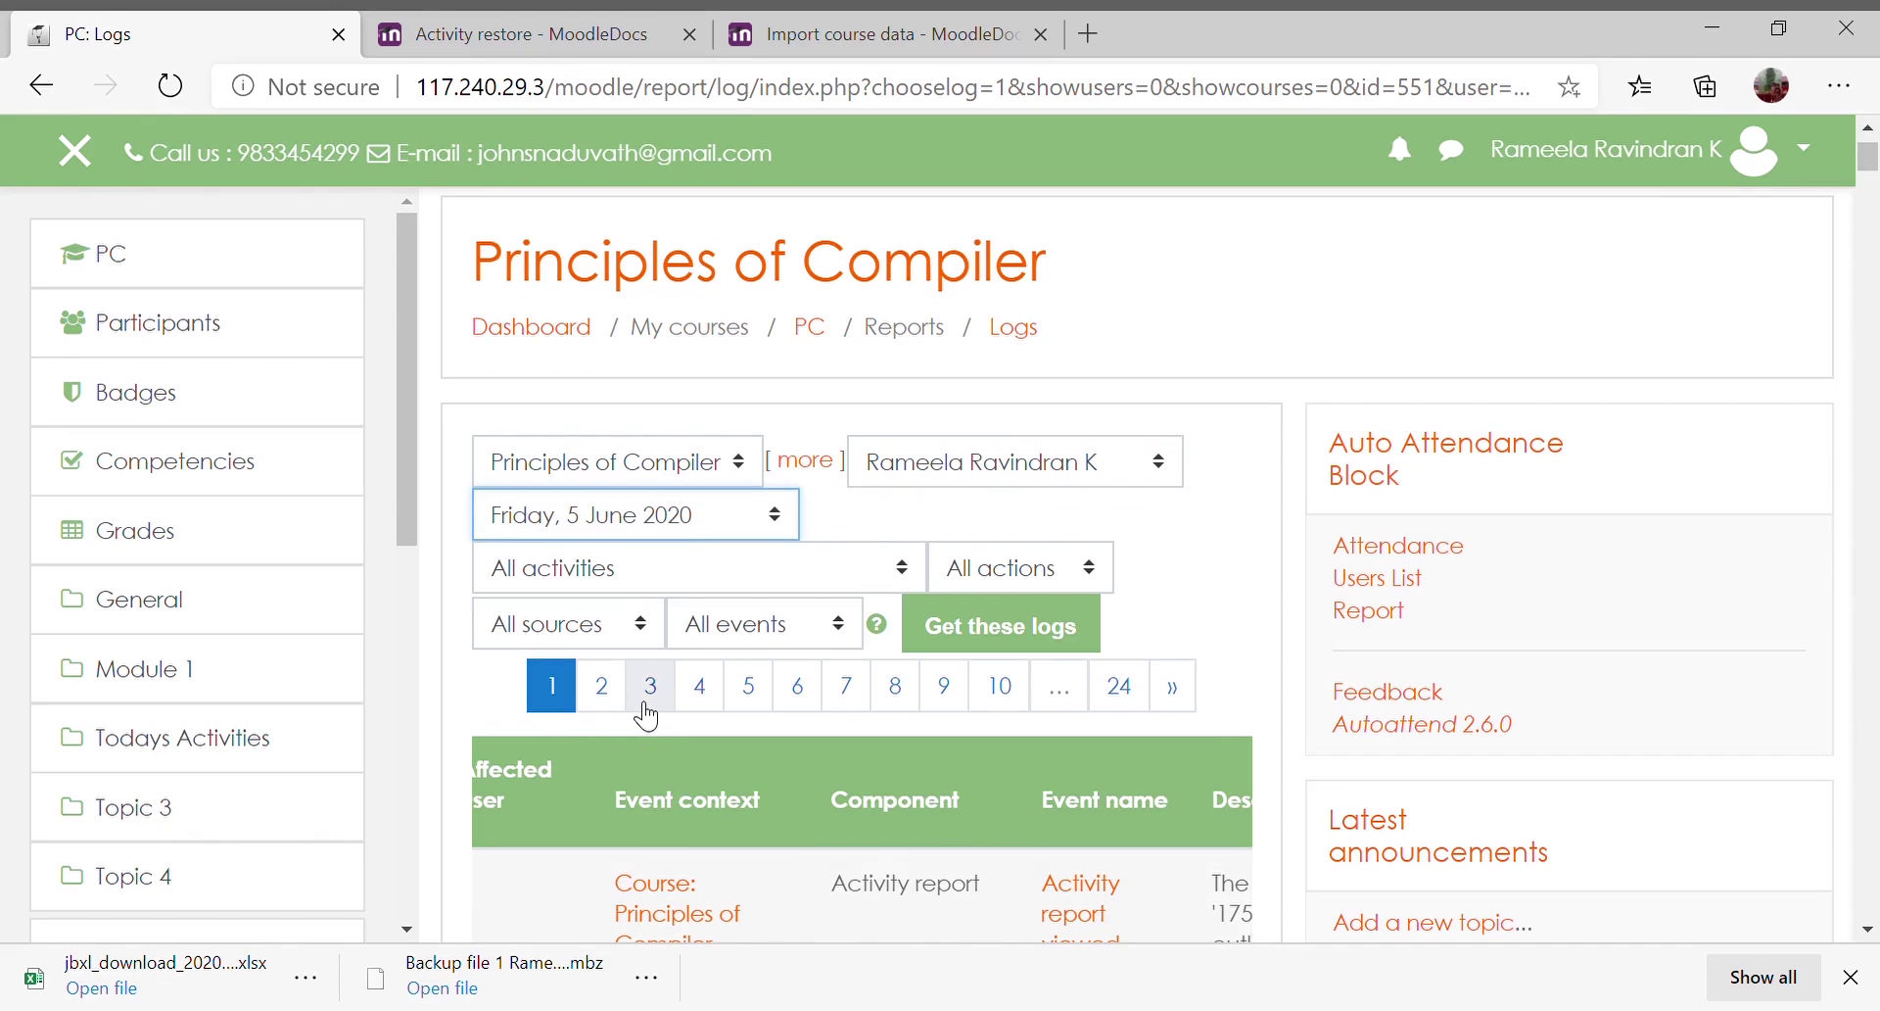
Limit the log filter to the Session #4 activity with all sources and all events, and get these logs
click(755, 574)
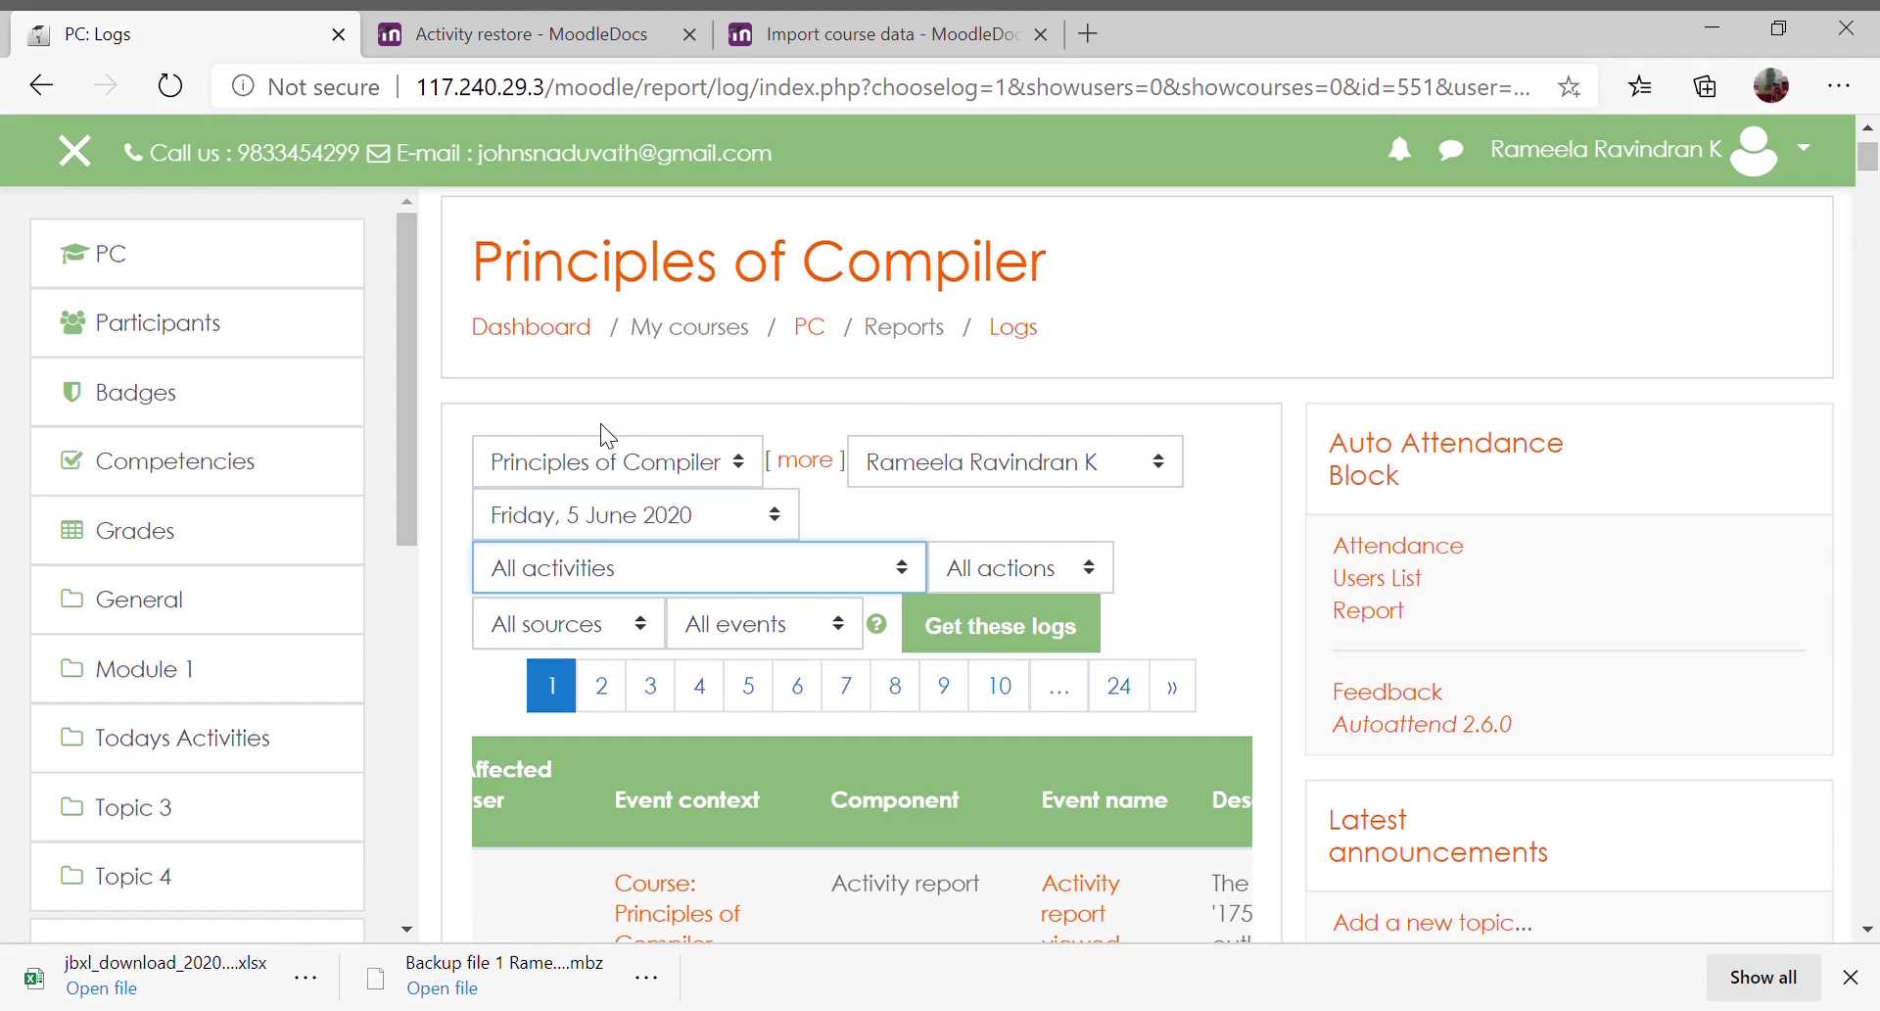
key(Down)
click(547, 609)
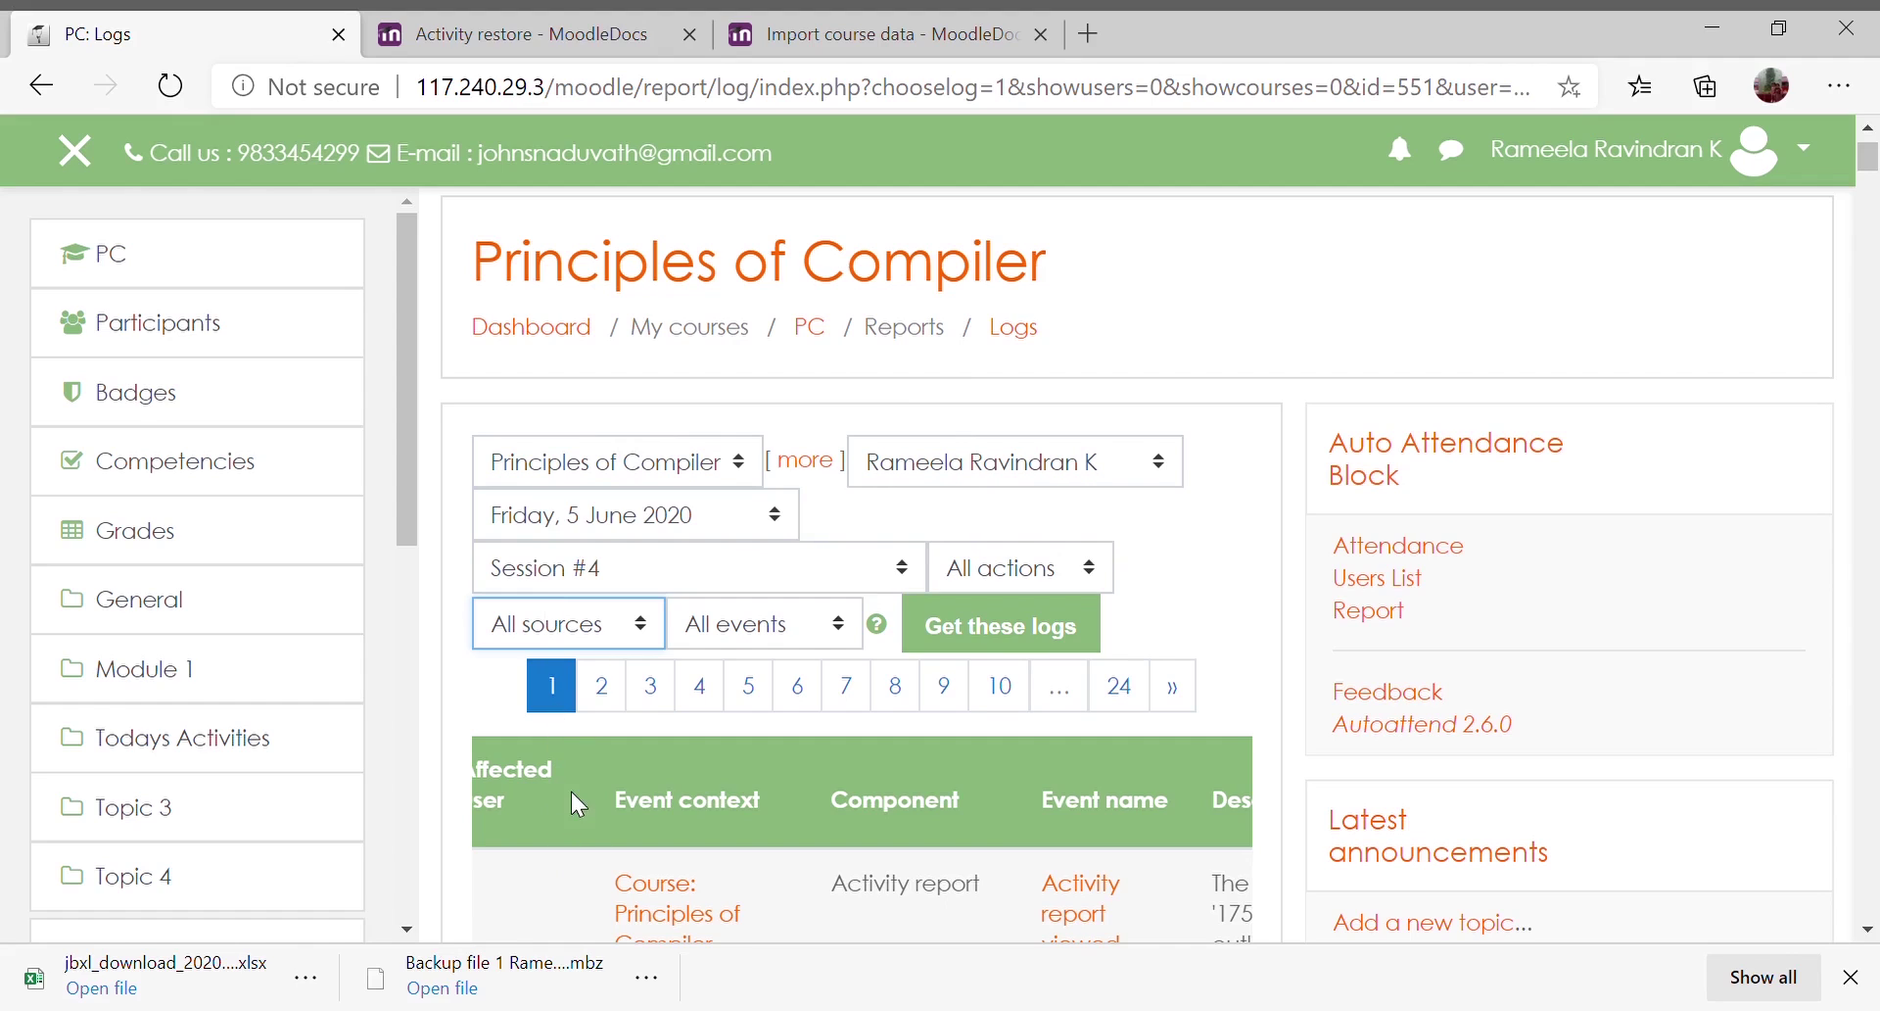
key(o)
key(a)
key(Tab)
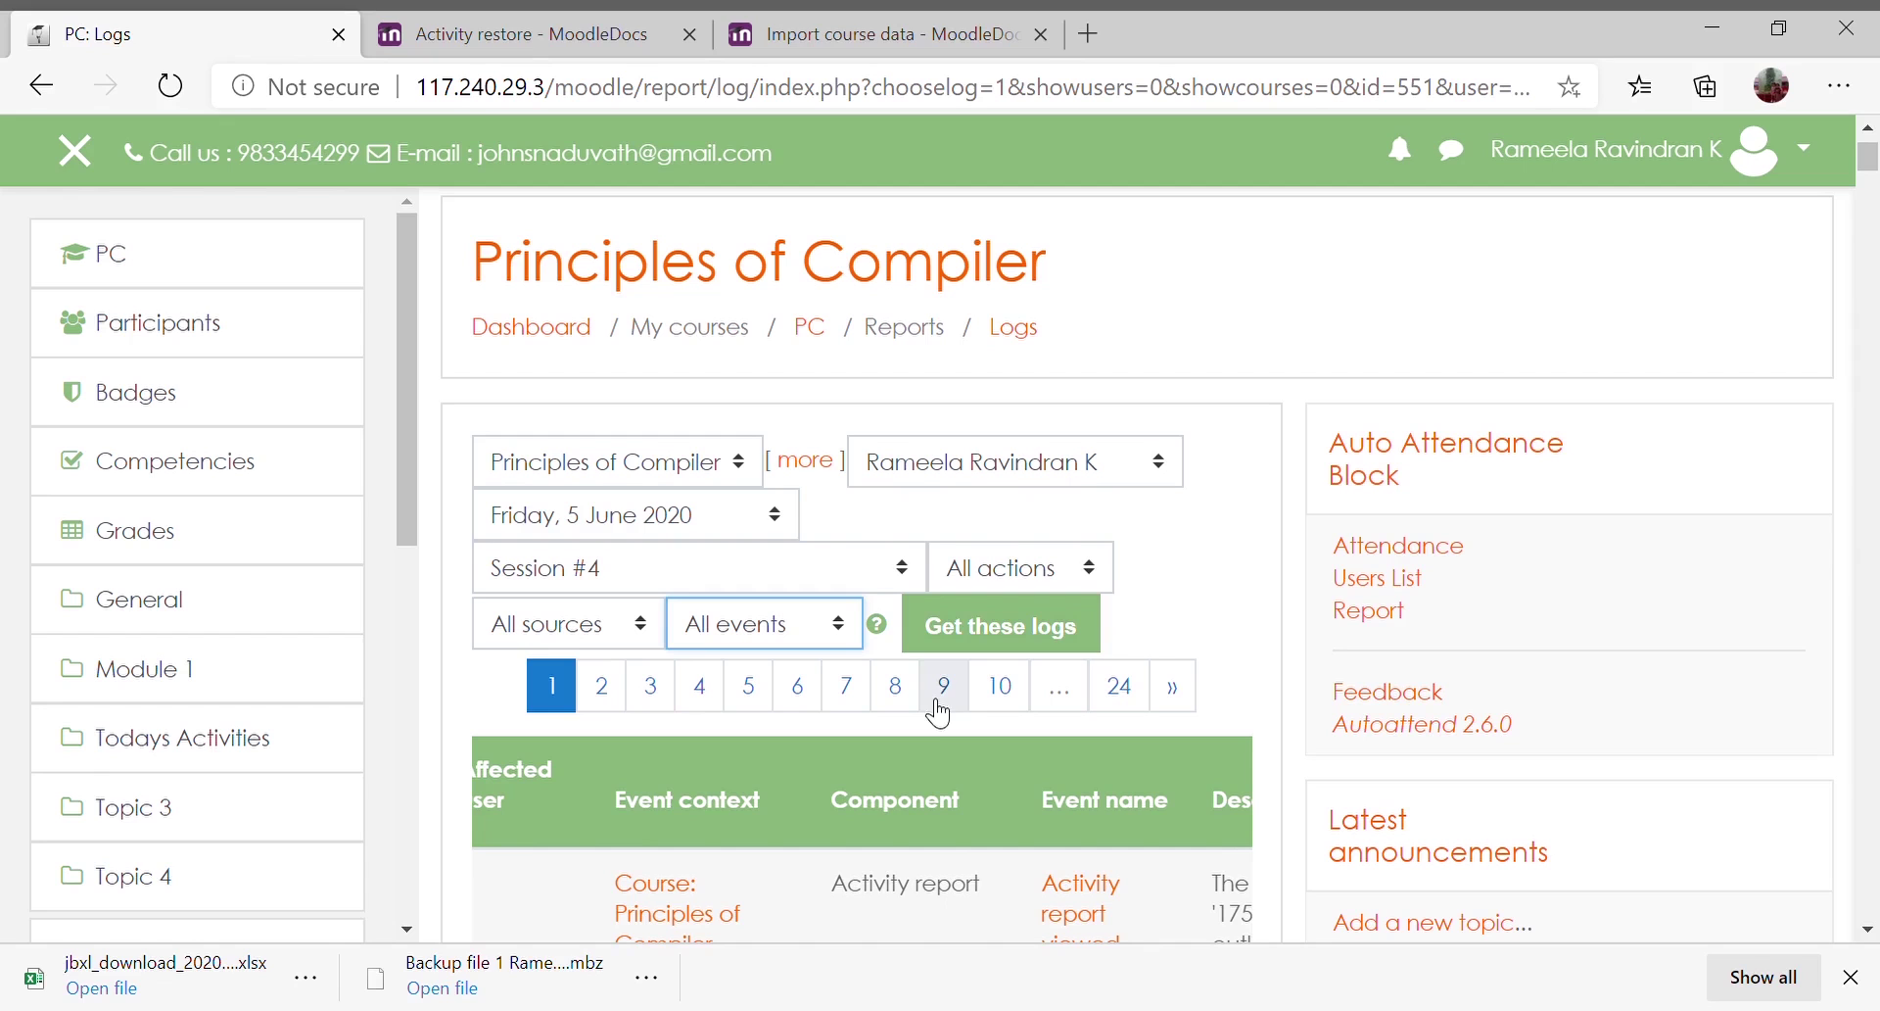
scroll(938, 860, down, 3)
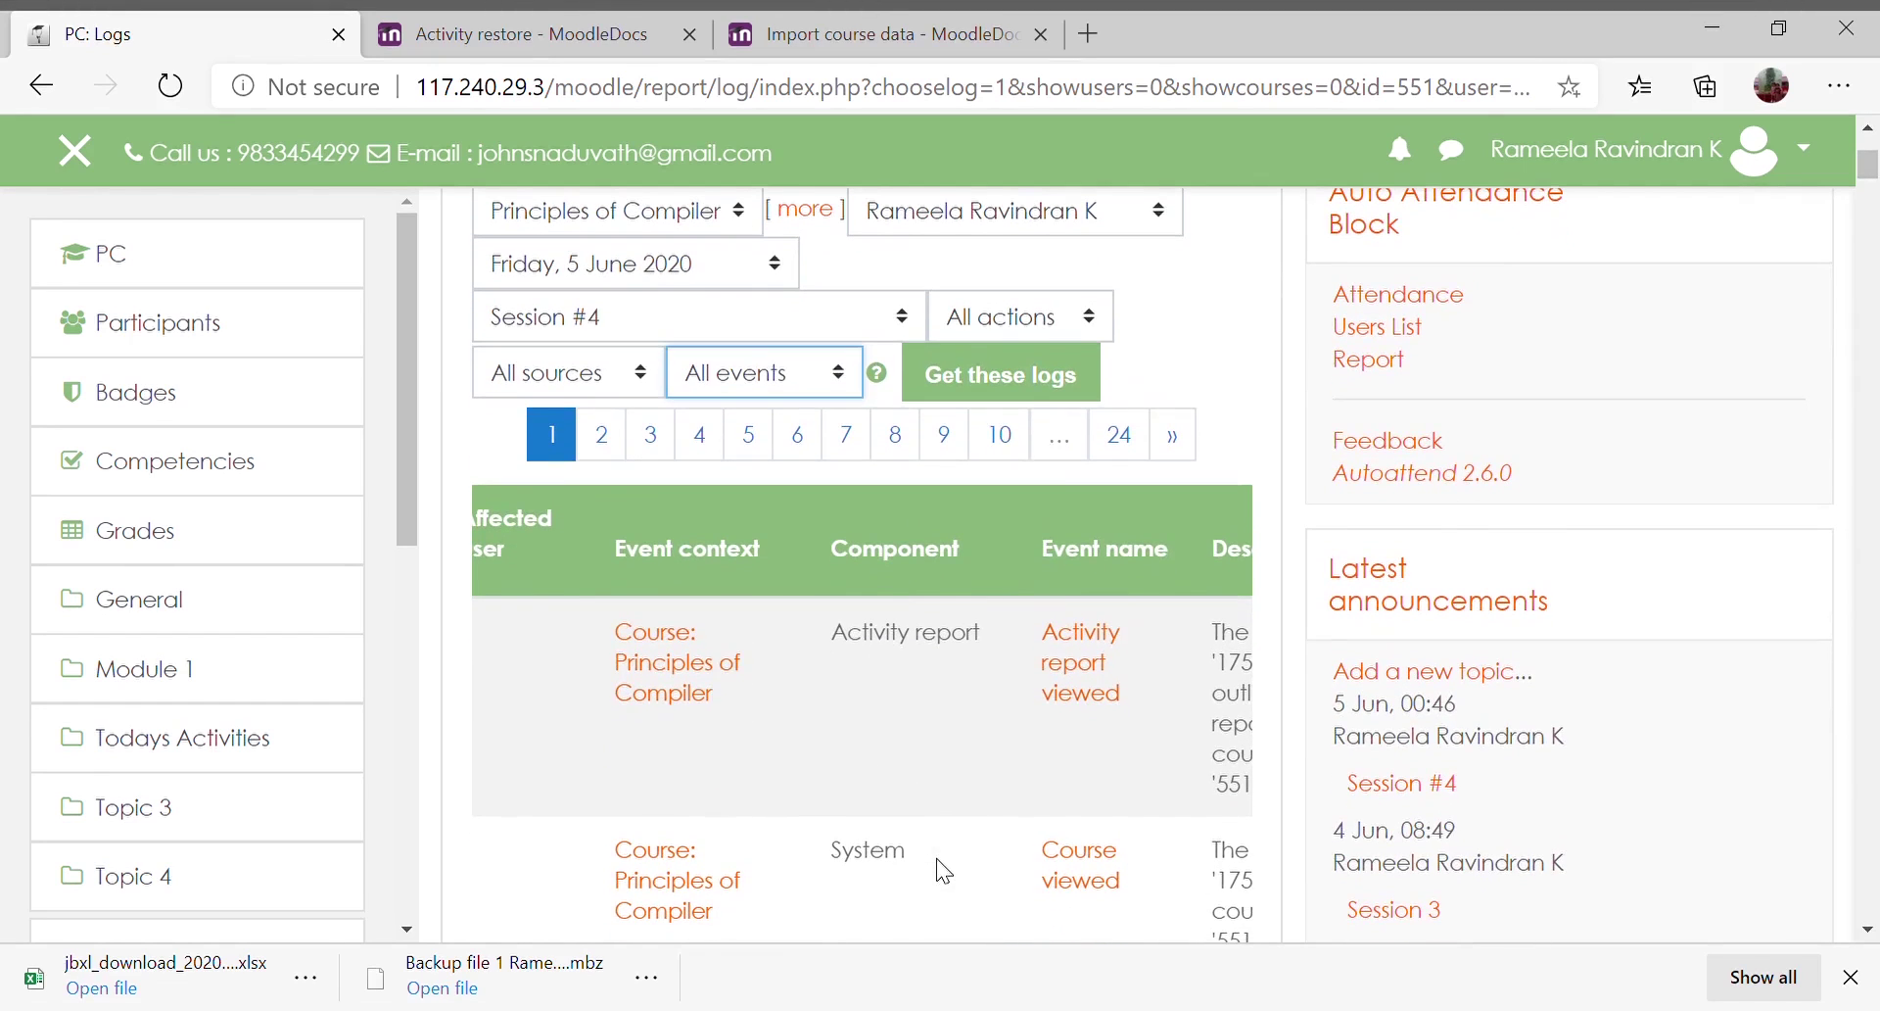
click(1003, 375)
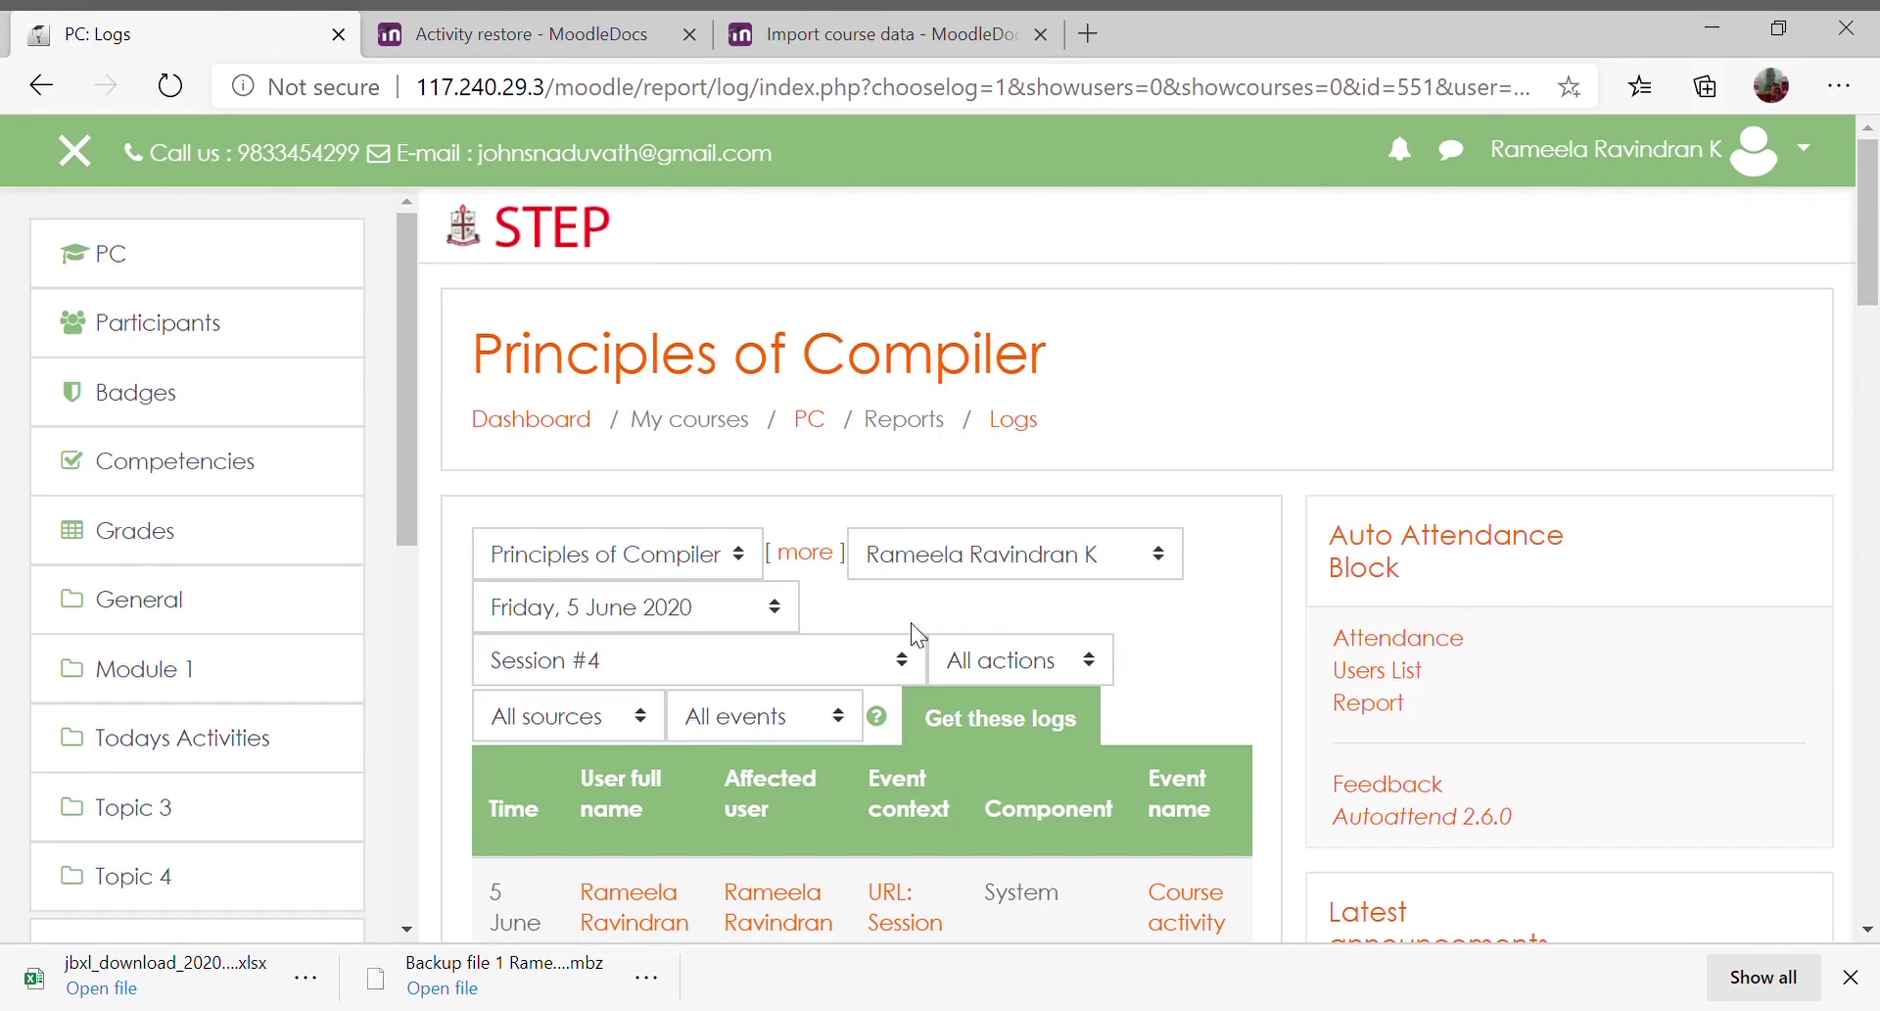
Examine the times, affected users, components and event names of the filtered Session #4 log entries
scroll(833, 786, down, 3)
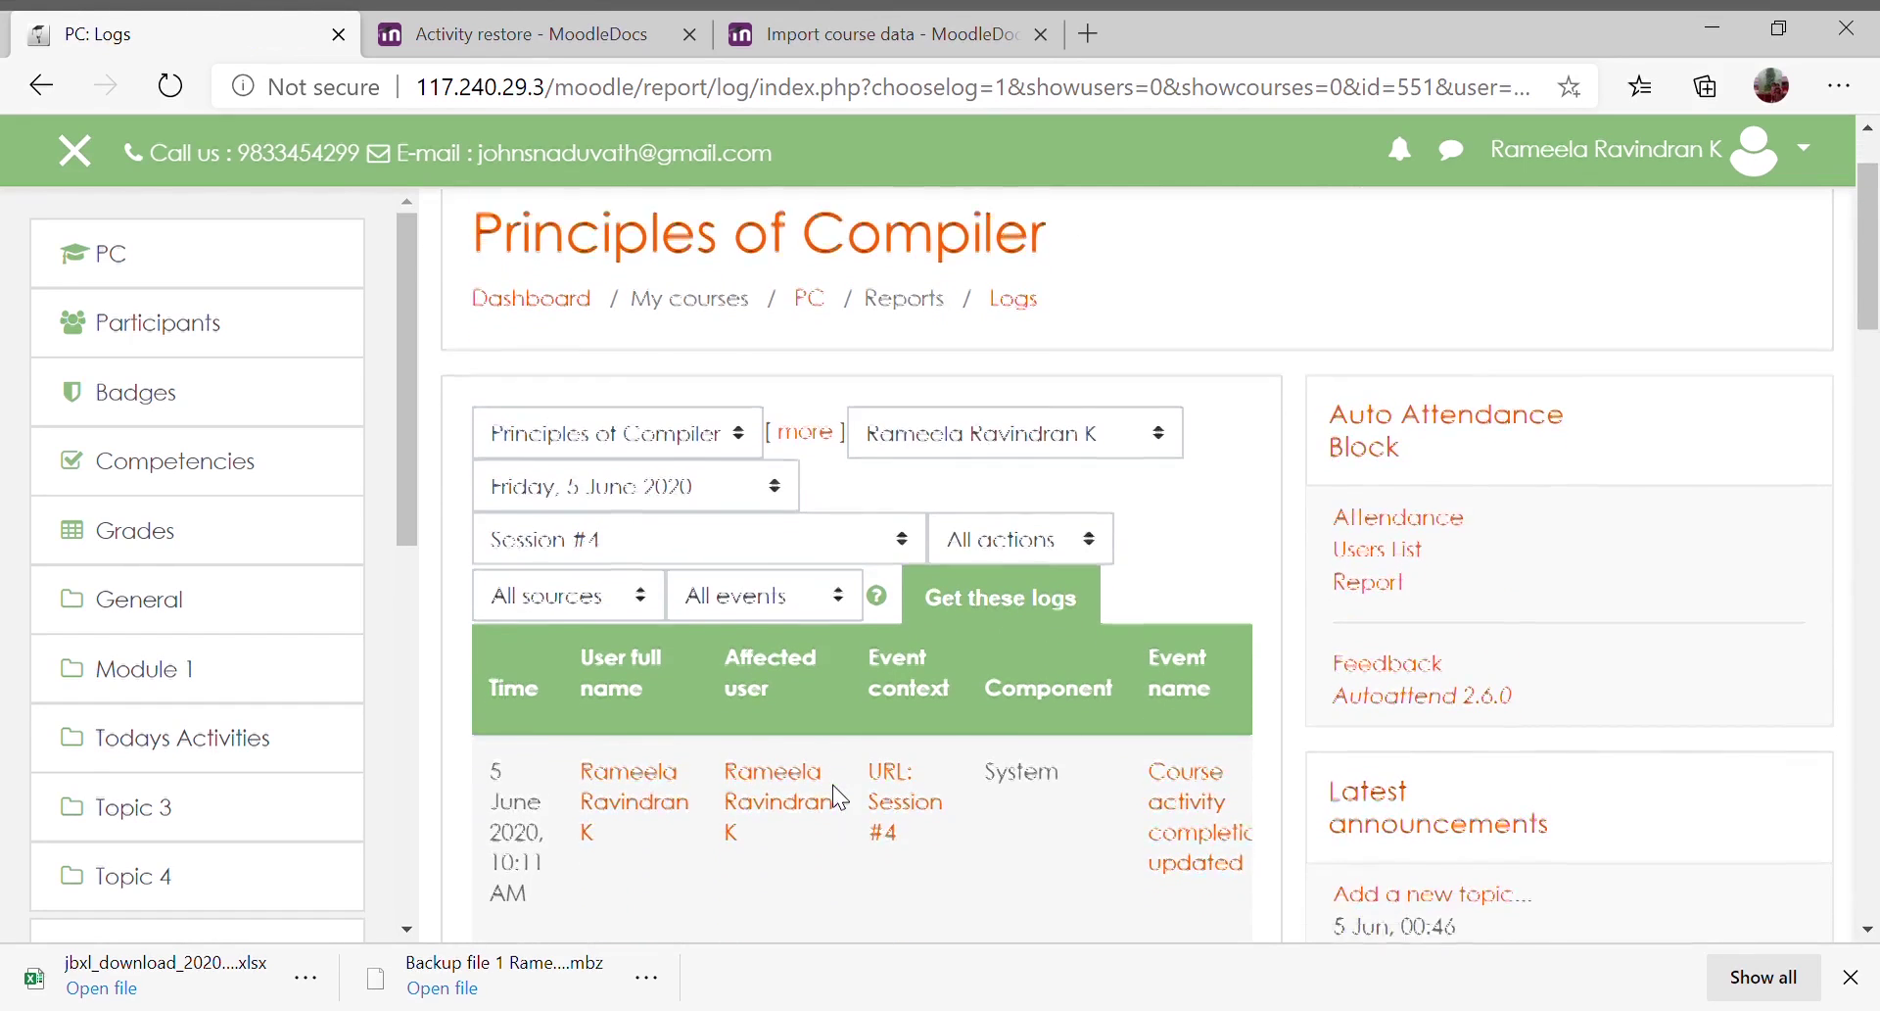
scroll(832, 785, up, 1)
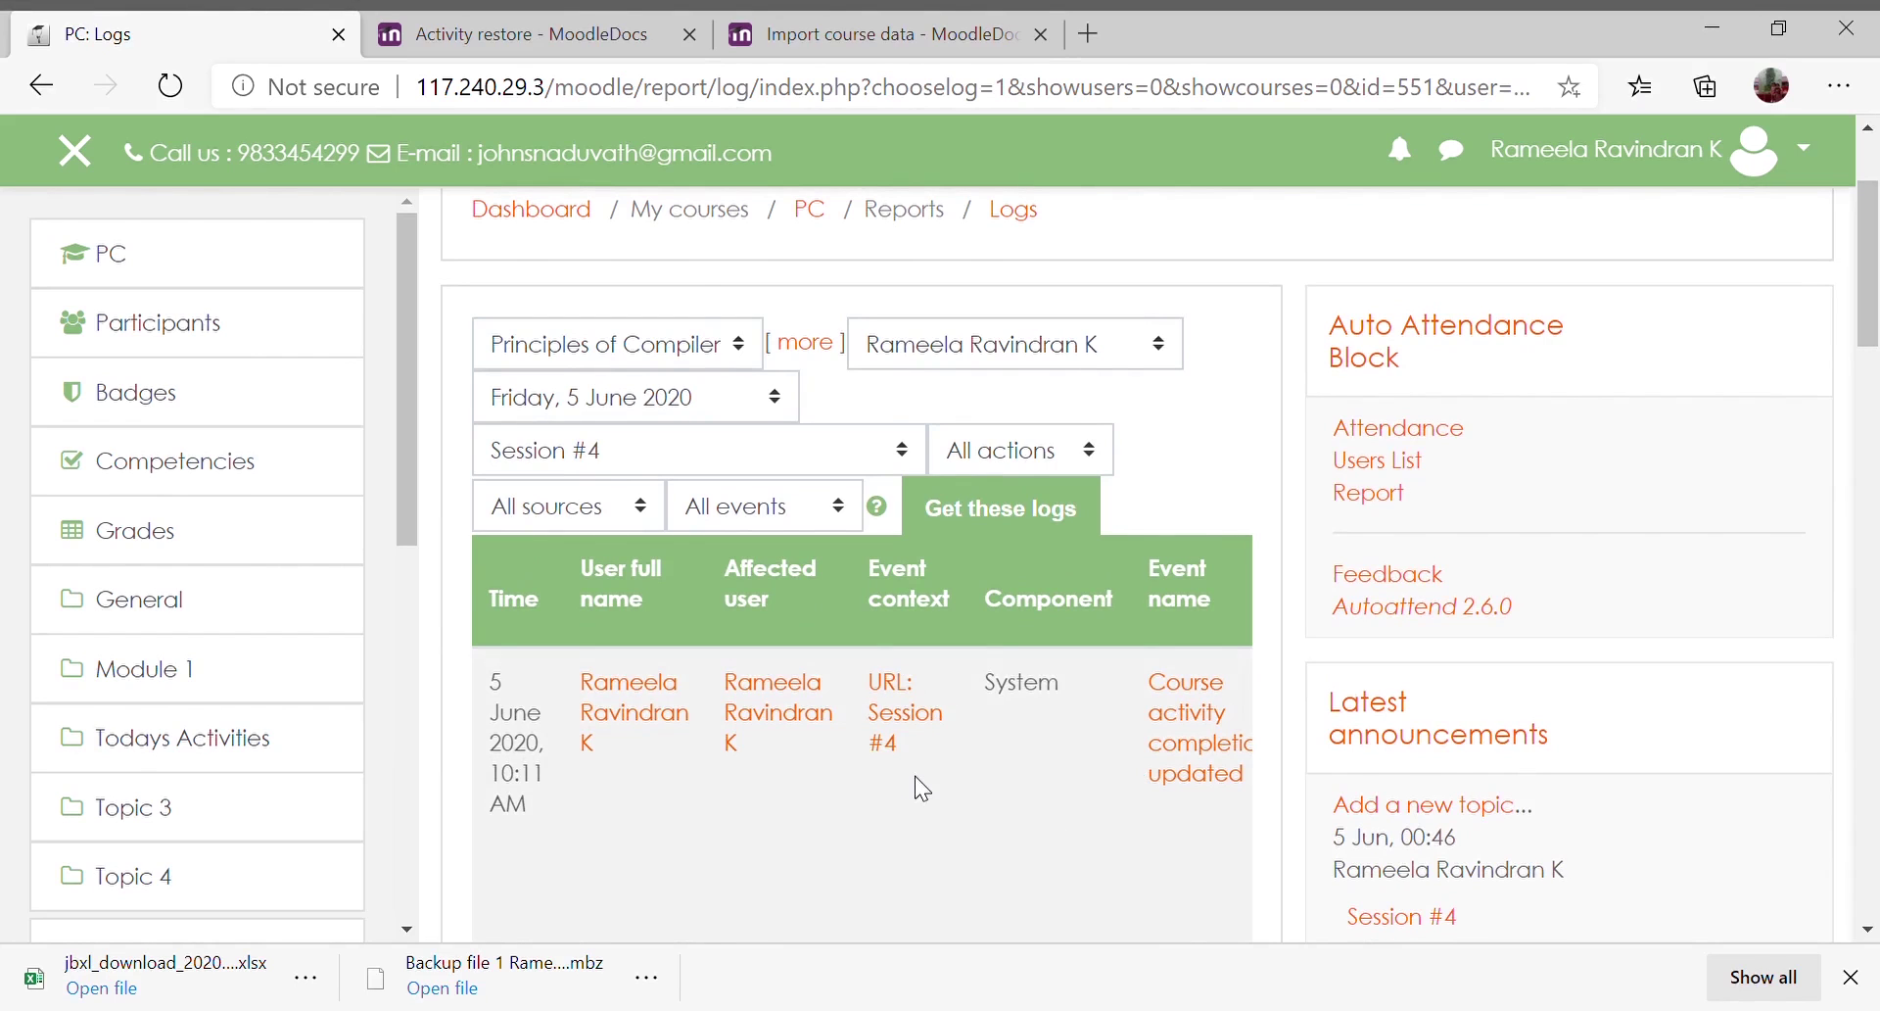
scroll(920, 788, down, 3)
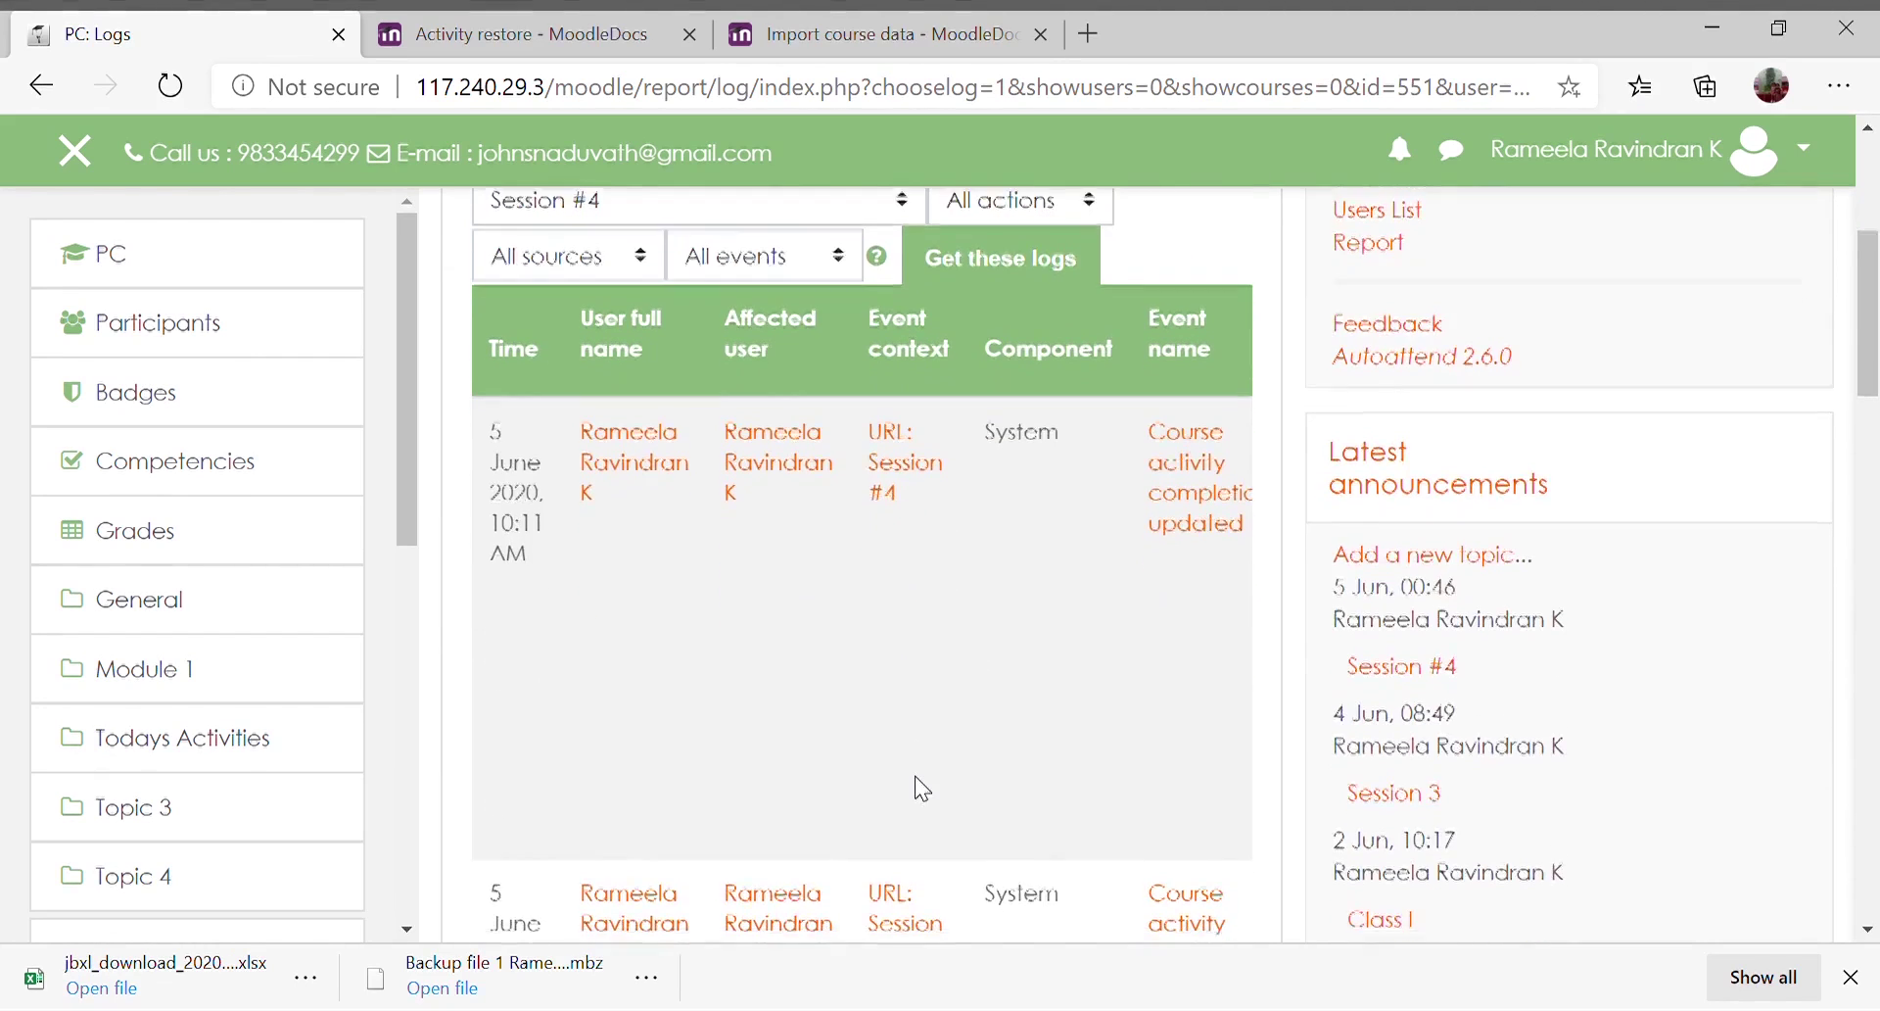
scroll(921, 789, up, 1)
scroll(920, 788, down, 5)
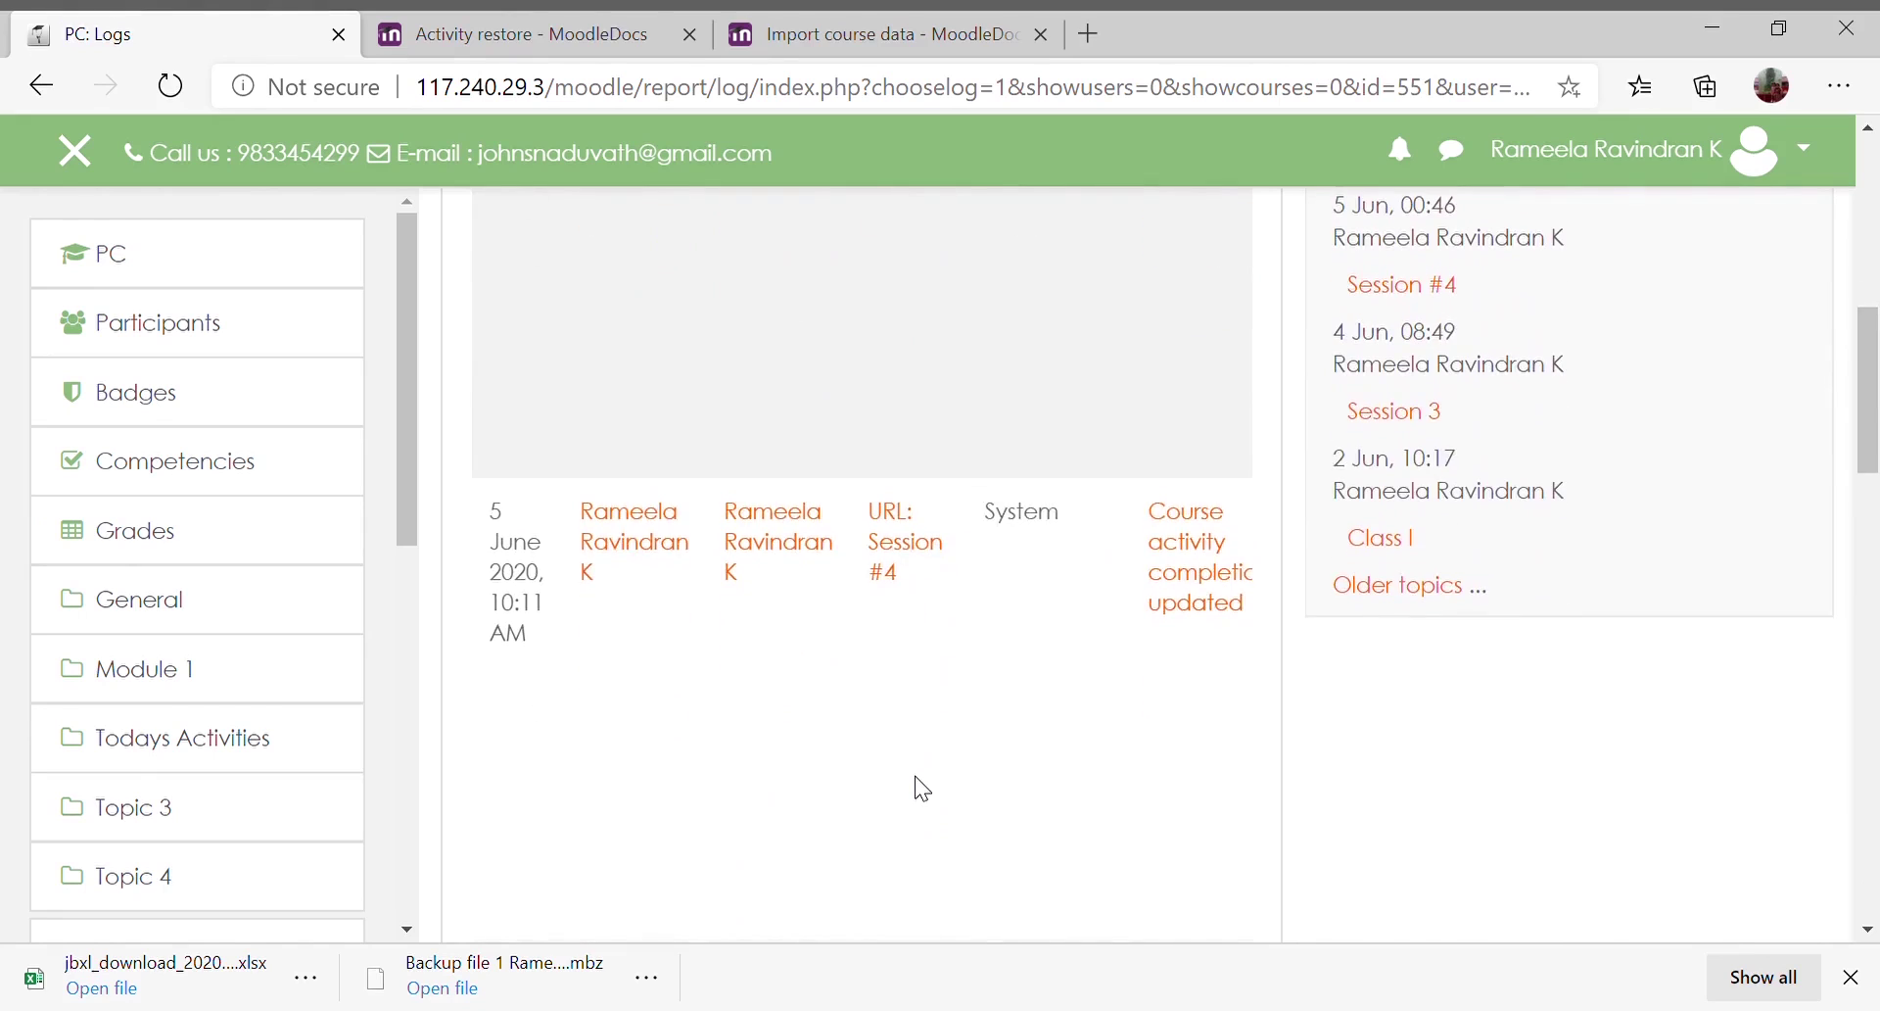
scroll(922, 788, down, 7)
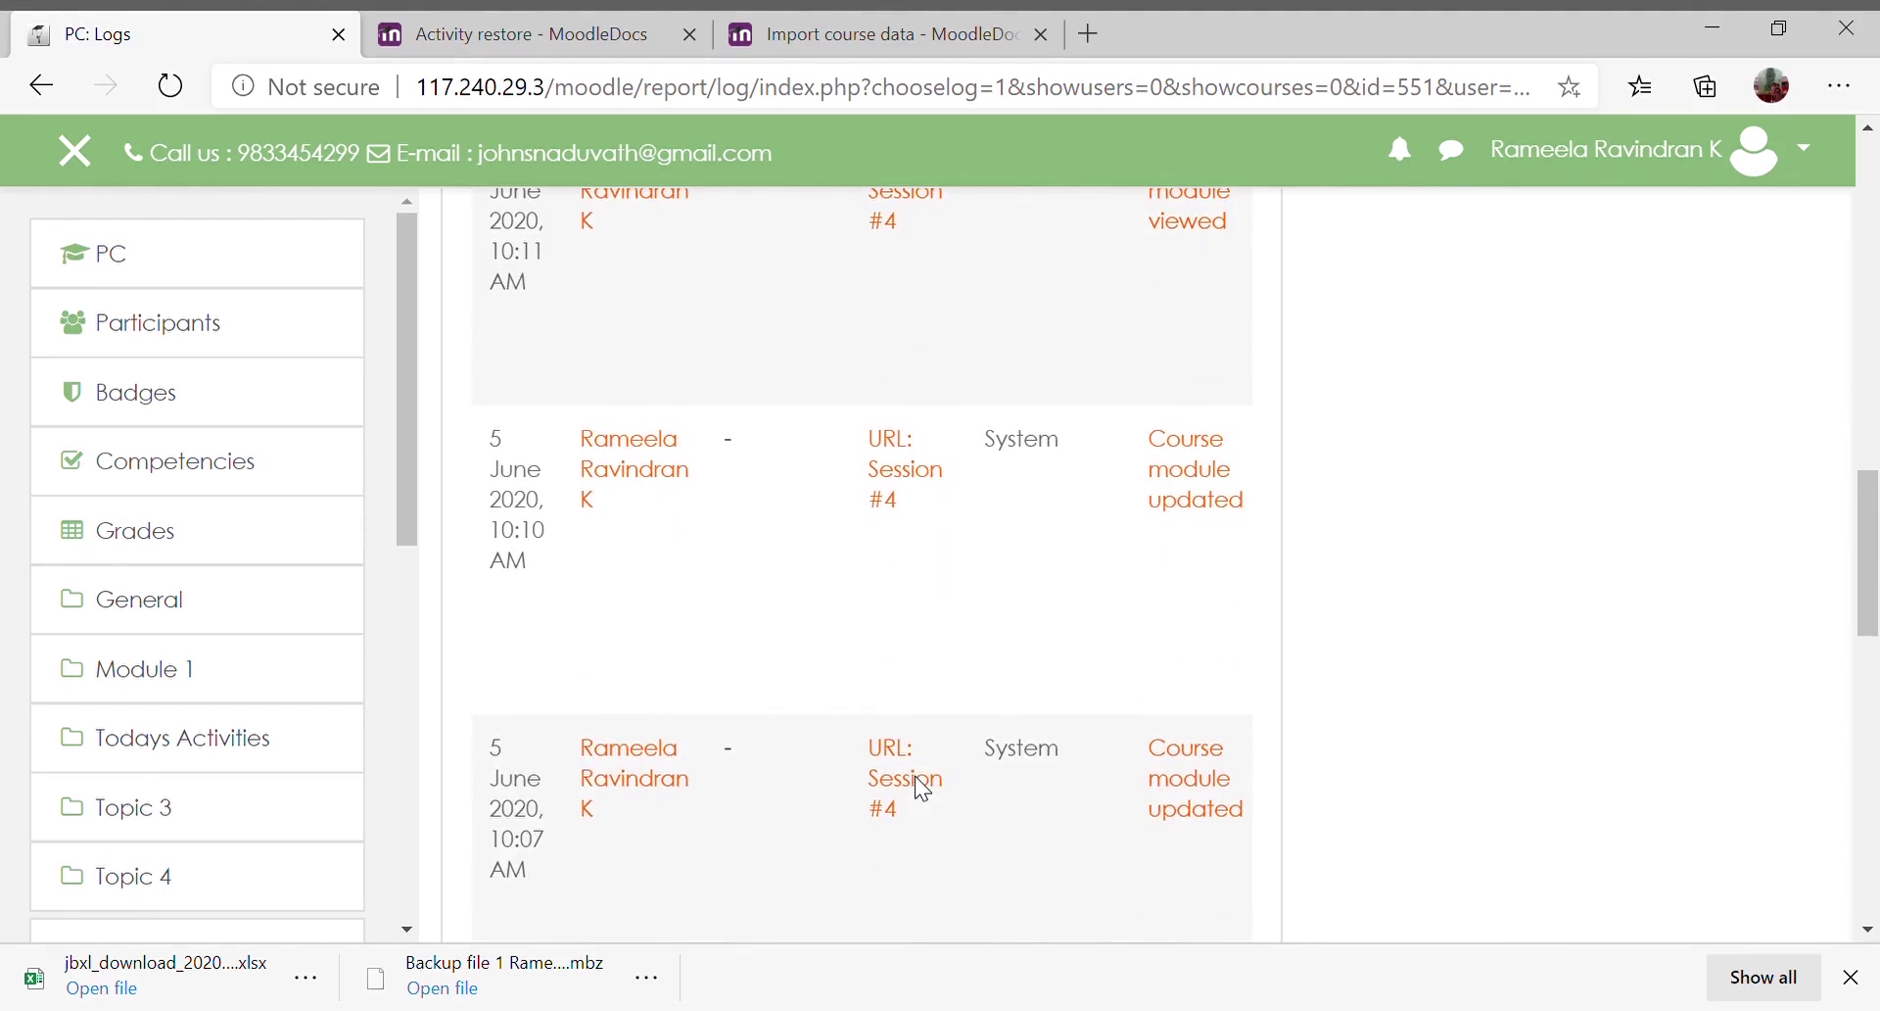
scroll(921, 788, up, 1)
scroll(921, 788, down, 5)
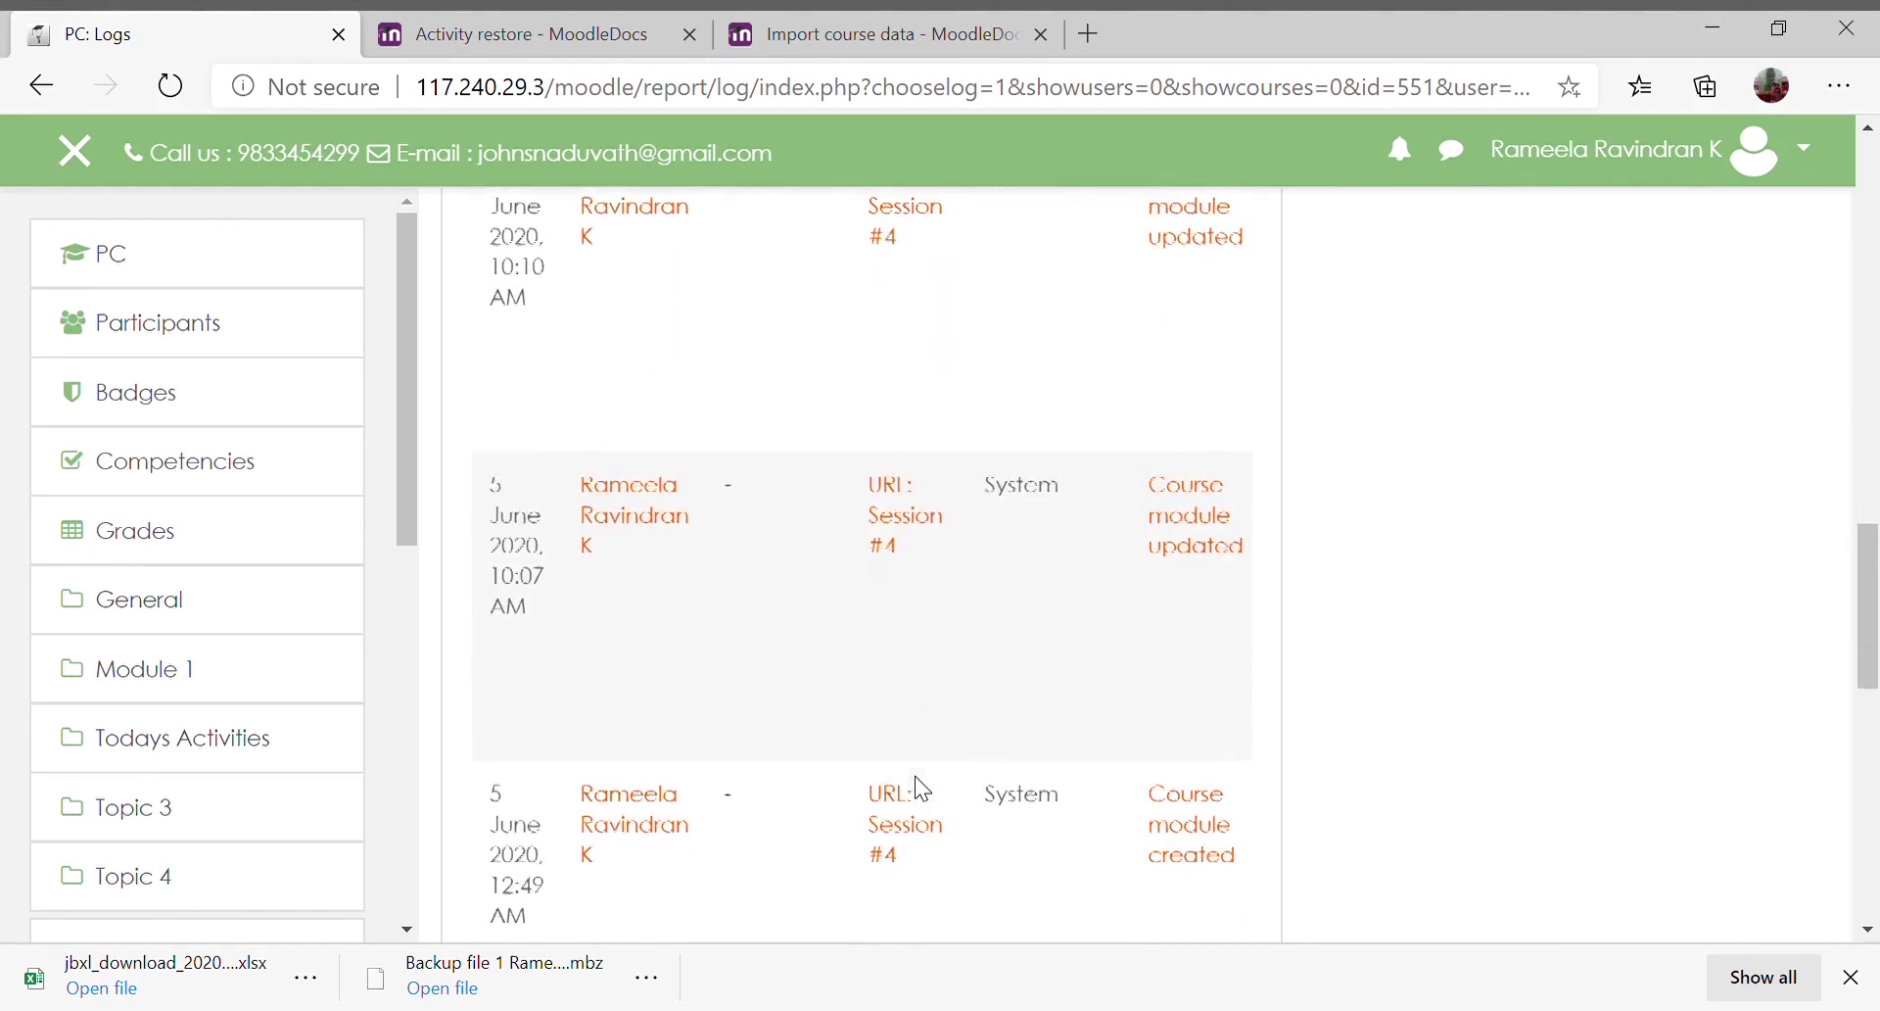
Examine the description, origin and IP address columns of the filtered Session #4 log entries
scroll(923, 788, down, 2)
drag(850, 675, 1158, 718)
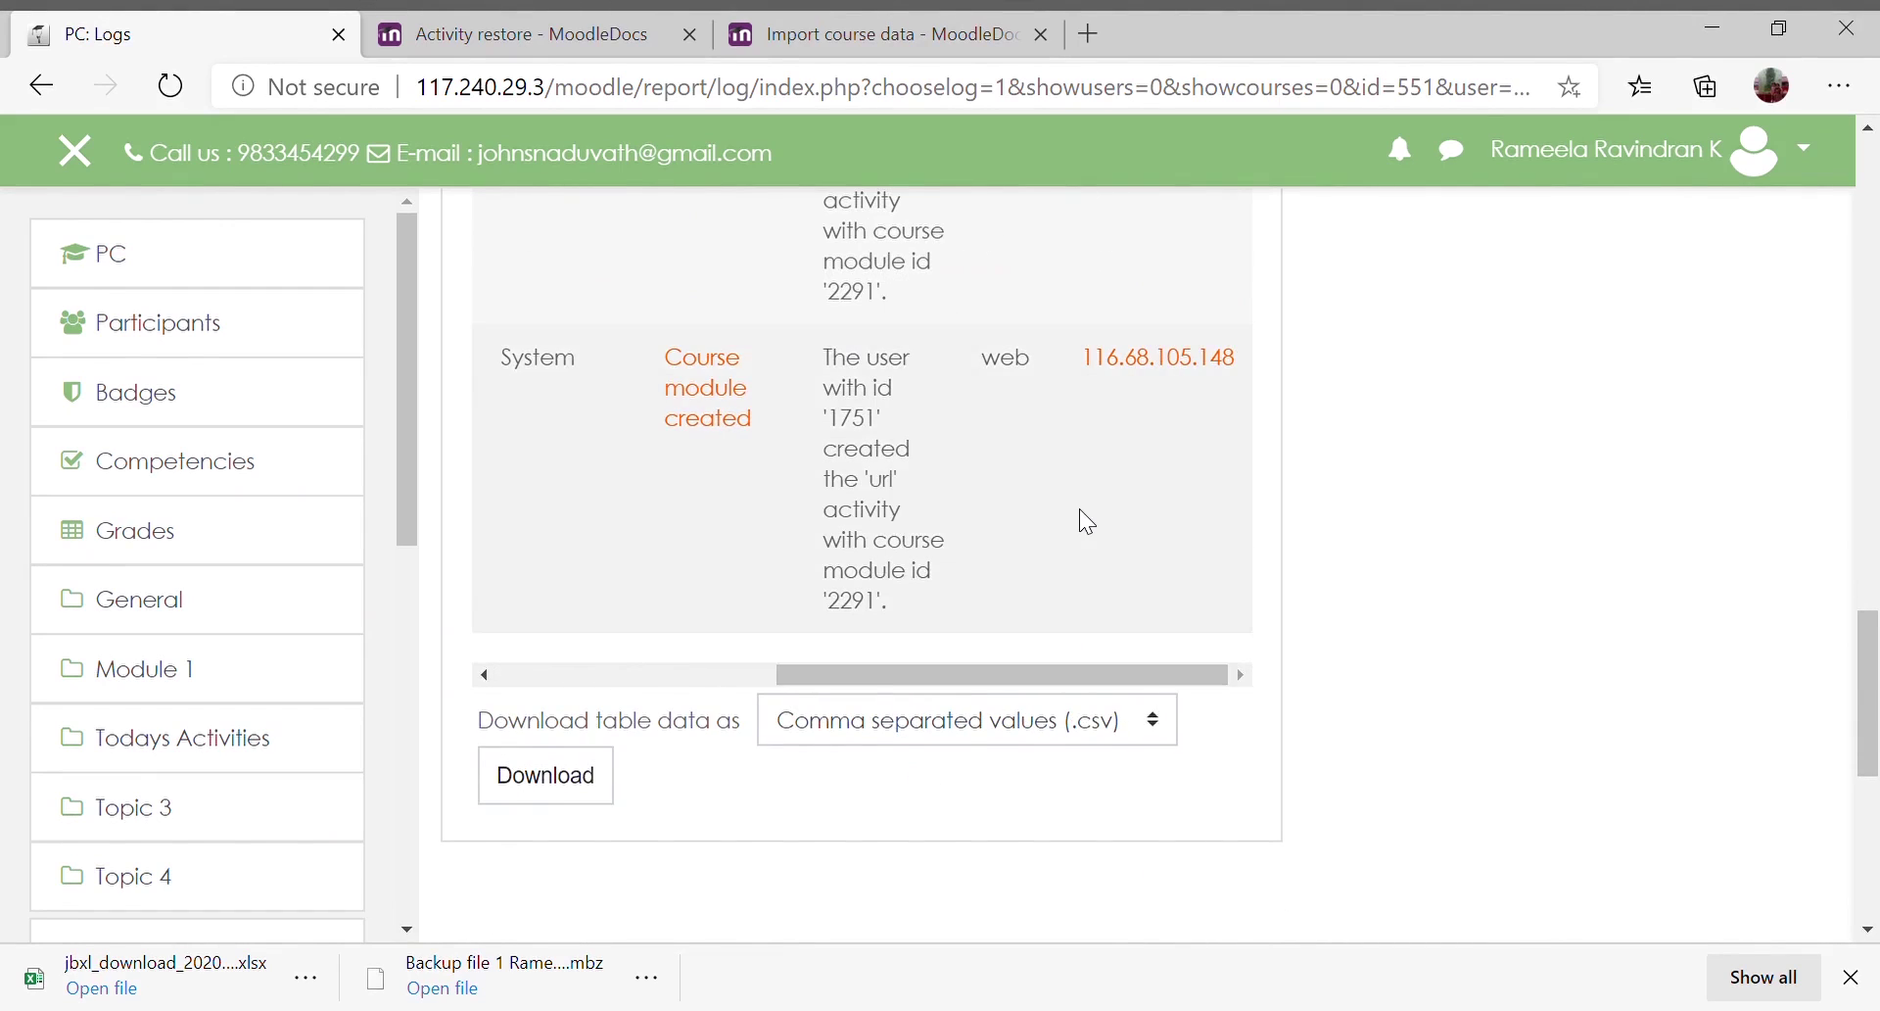
scroll(1083, 520, up, 3)
scroll(1081, 511, up, 10)
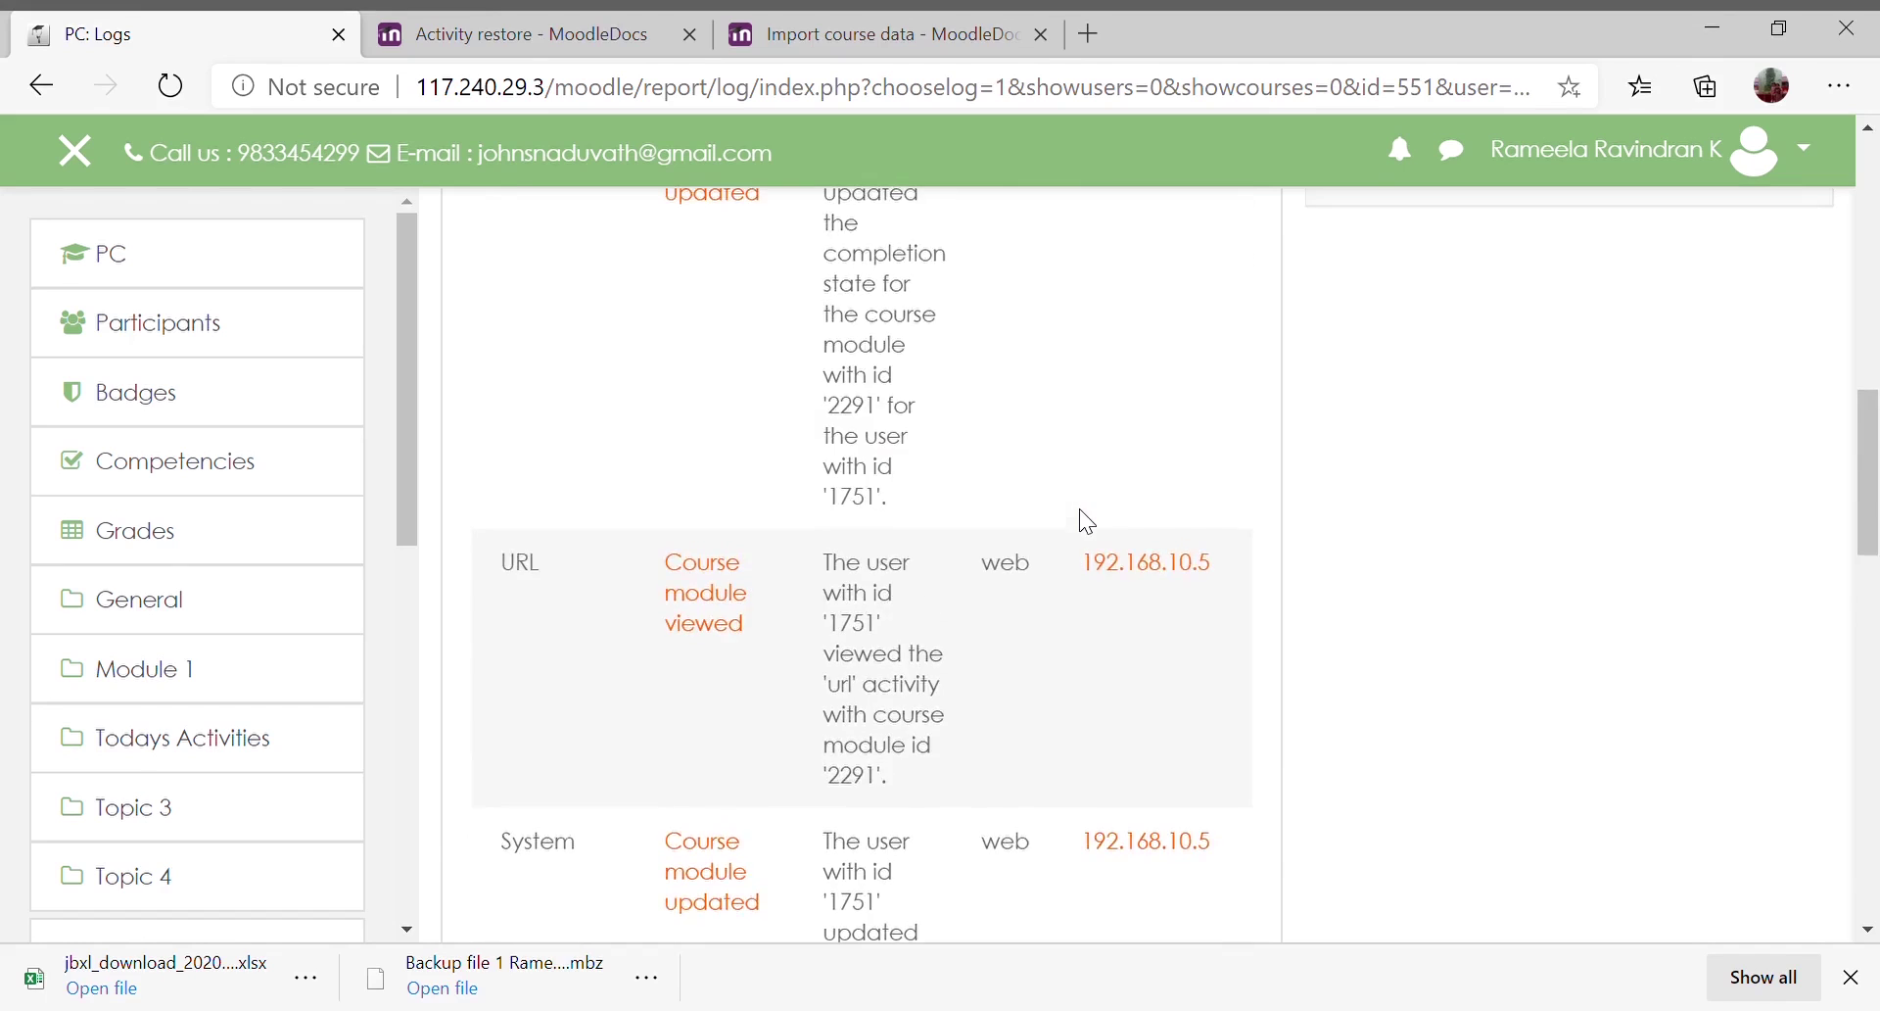
scroll(1081, 511, up, 6)
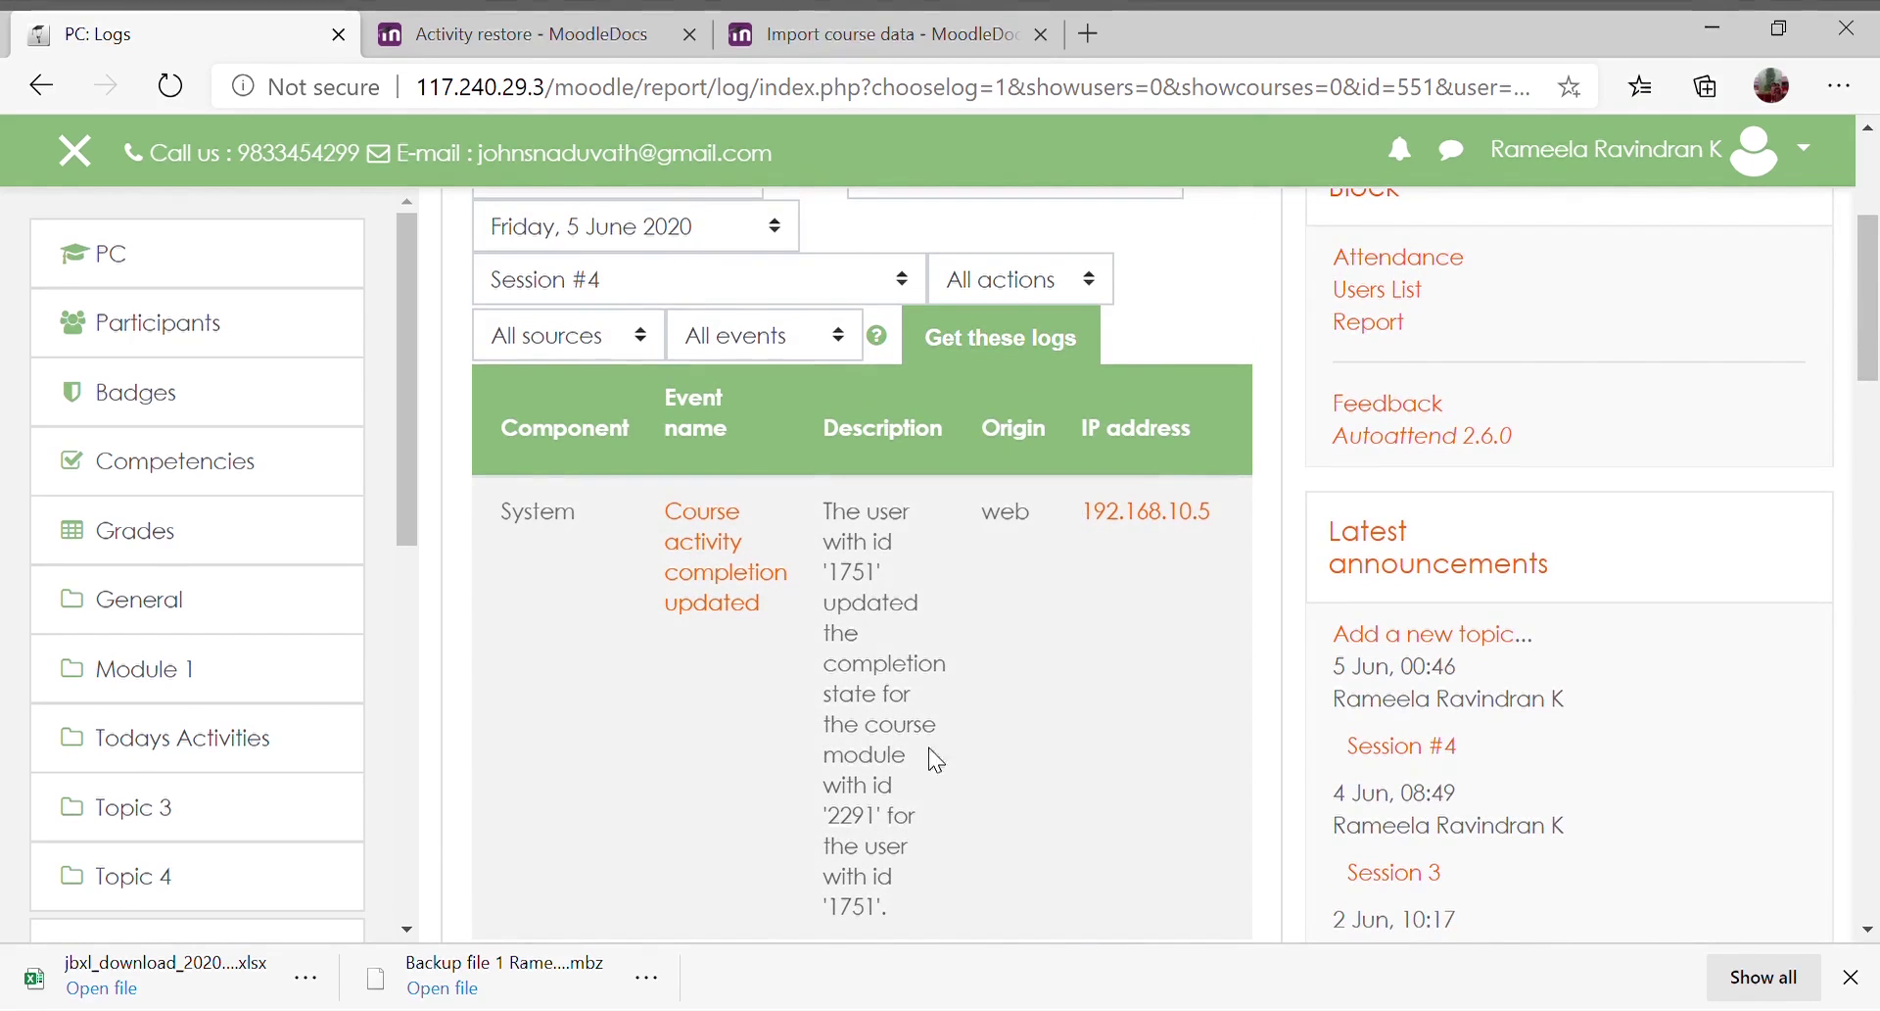
scroll(921, 870, down, 5)
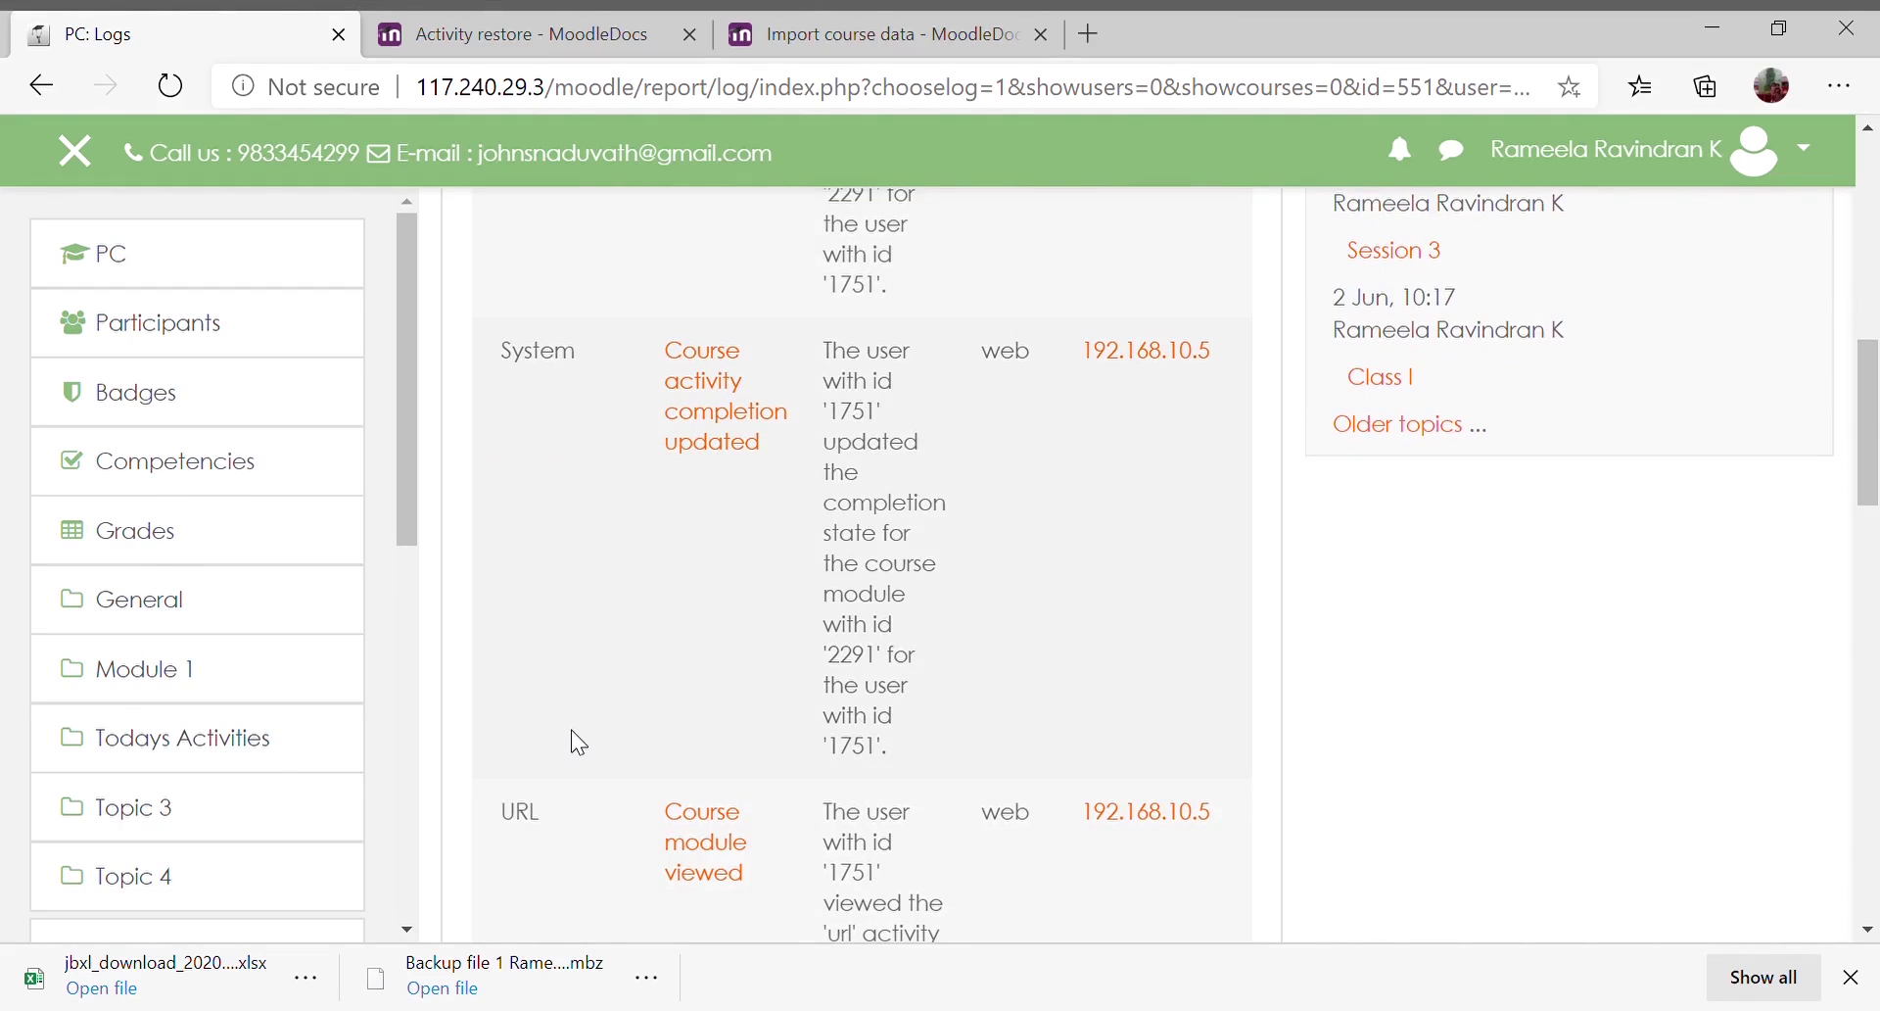
scroll(578, 743, left, 5)
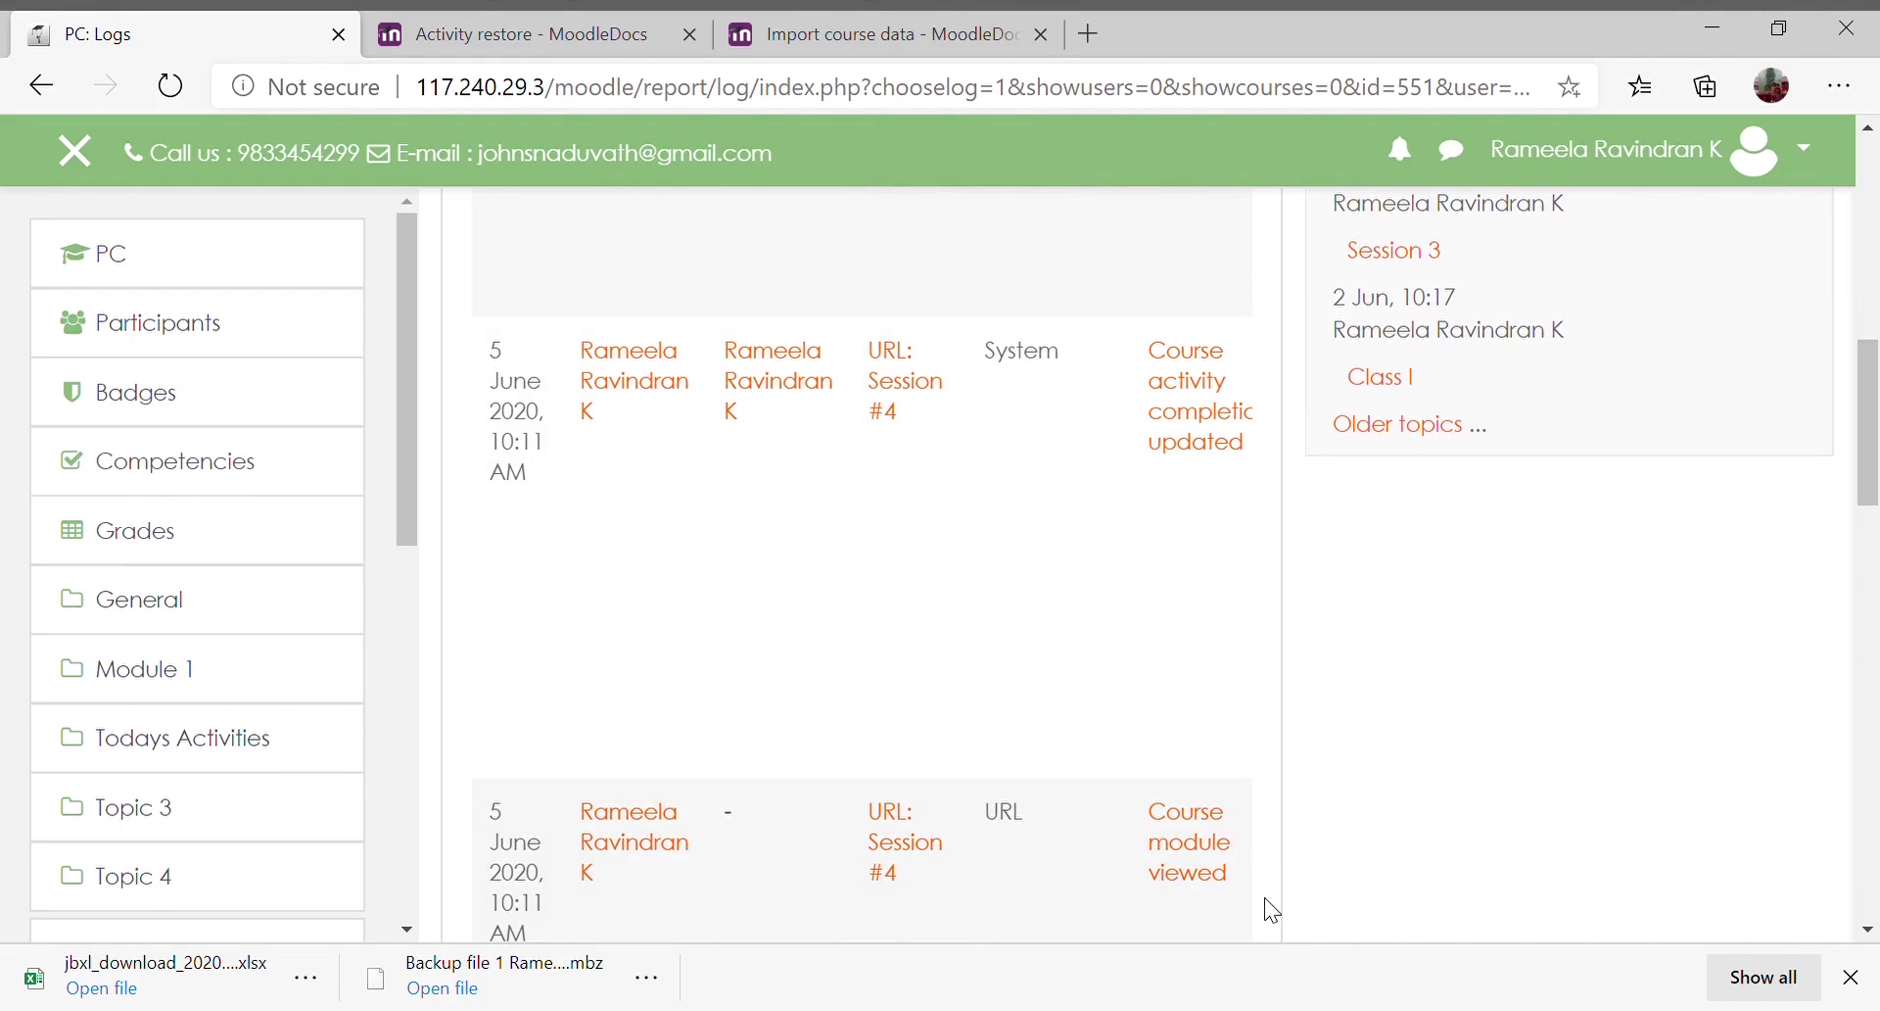
Limit the Session #4 log filter to Teaching events and get these logs
scroll(915, 681, up, 5)
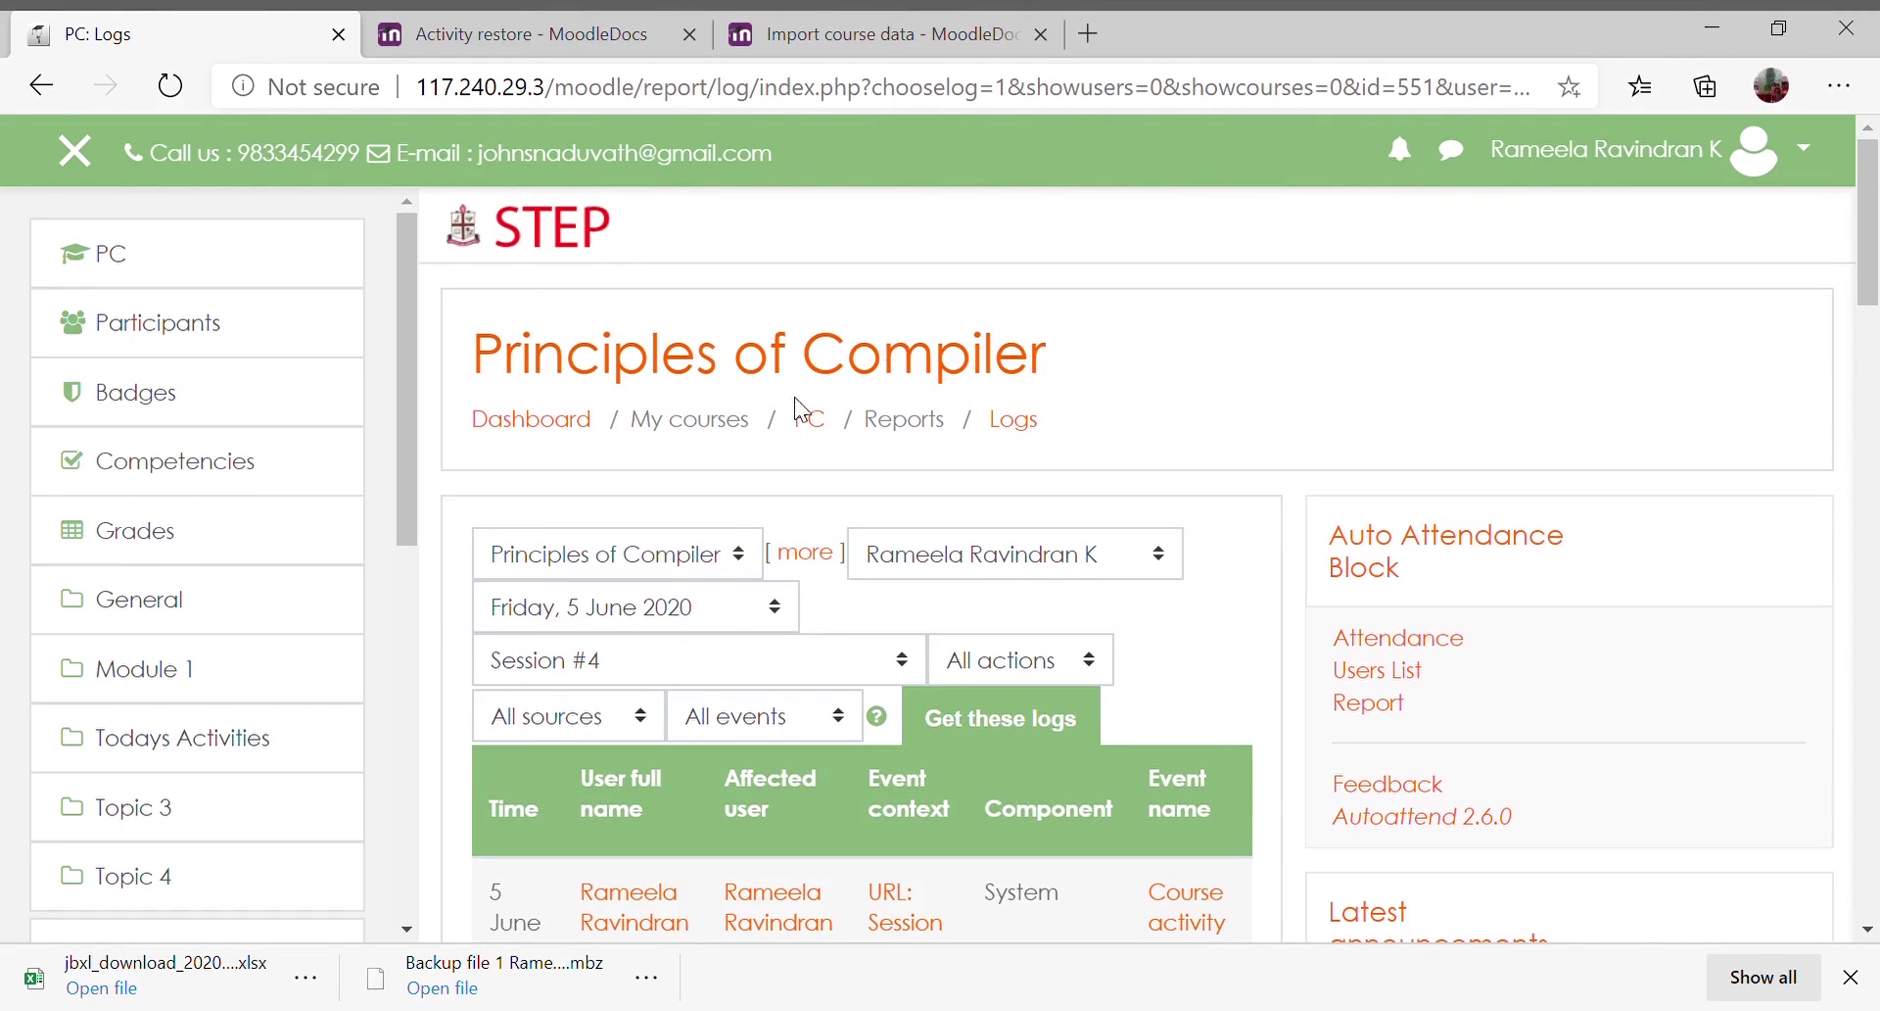
click(712, 626)
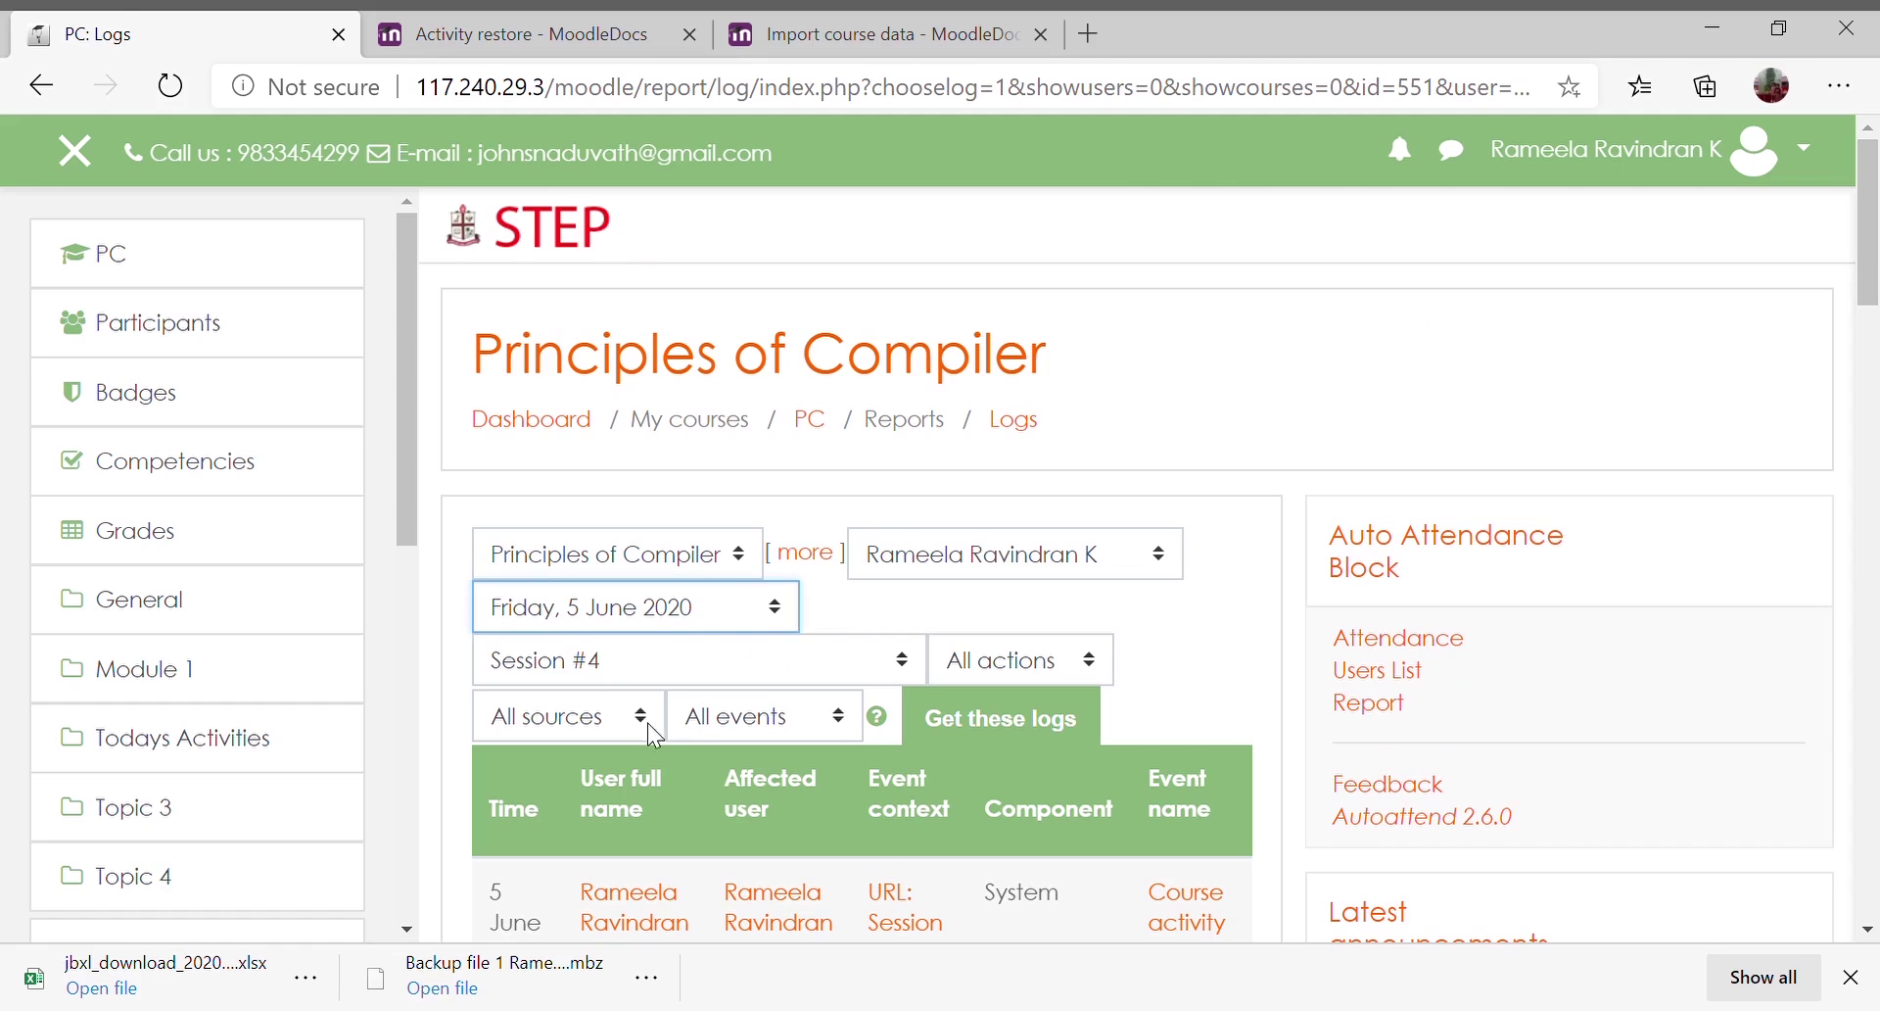
click(697, 733)
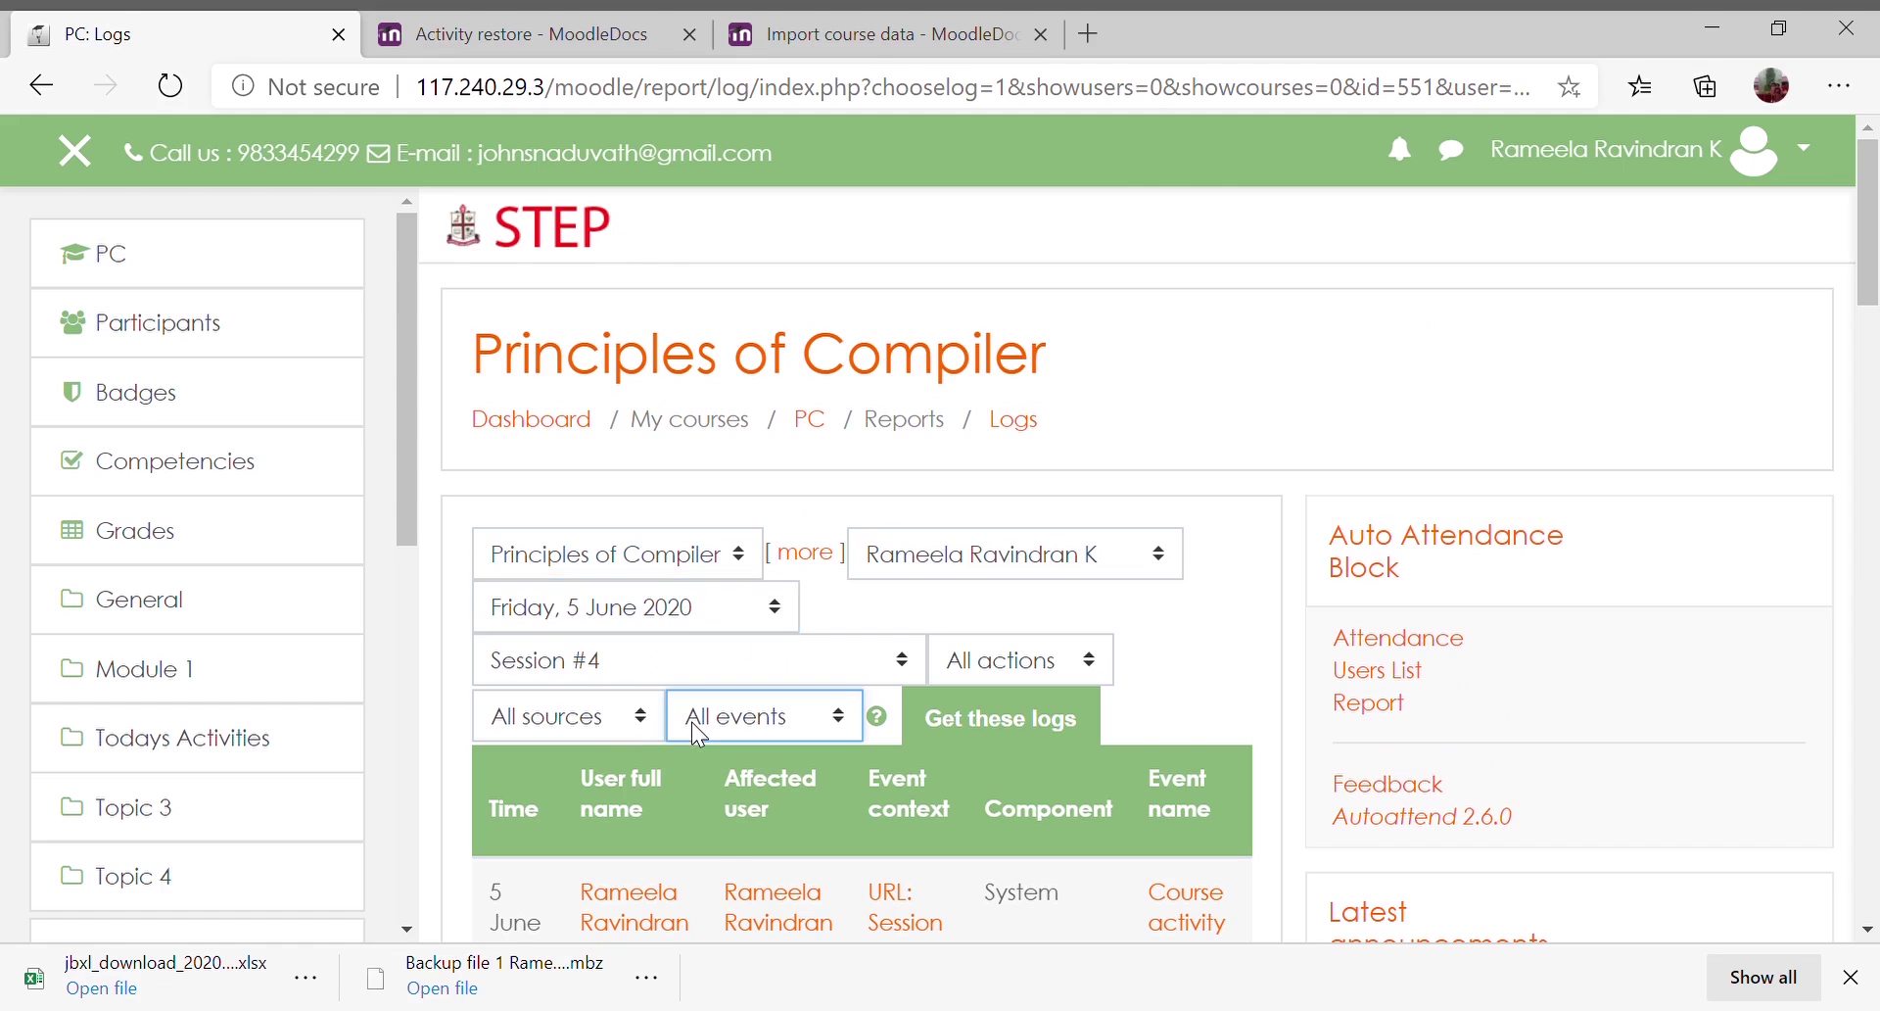
click(725, 824)
click(1012, 717)
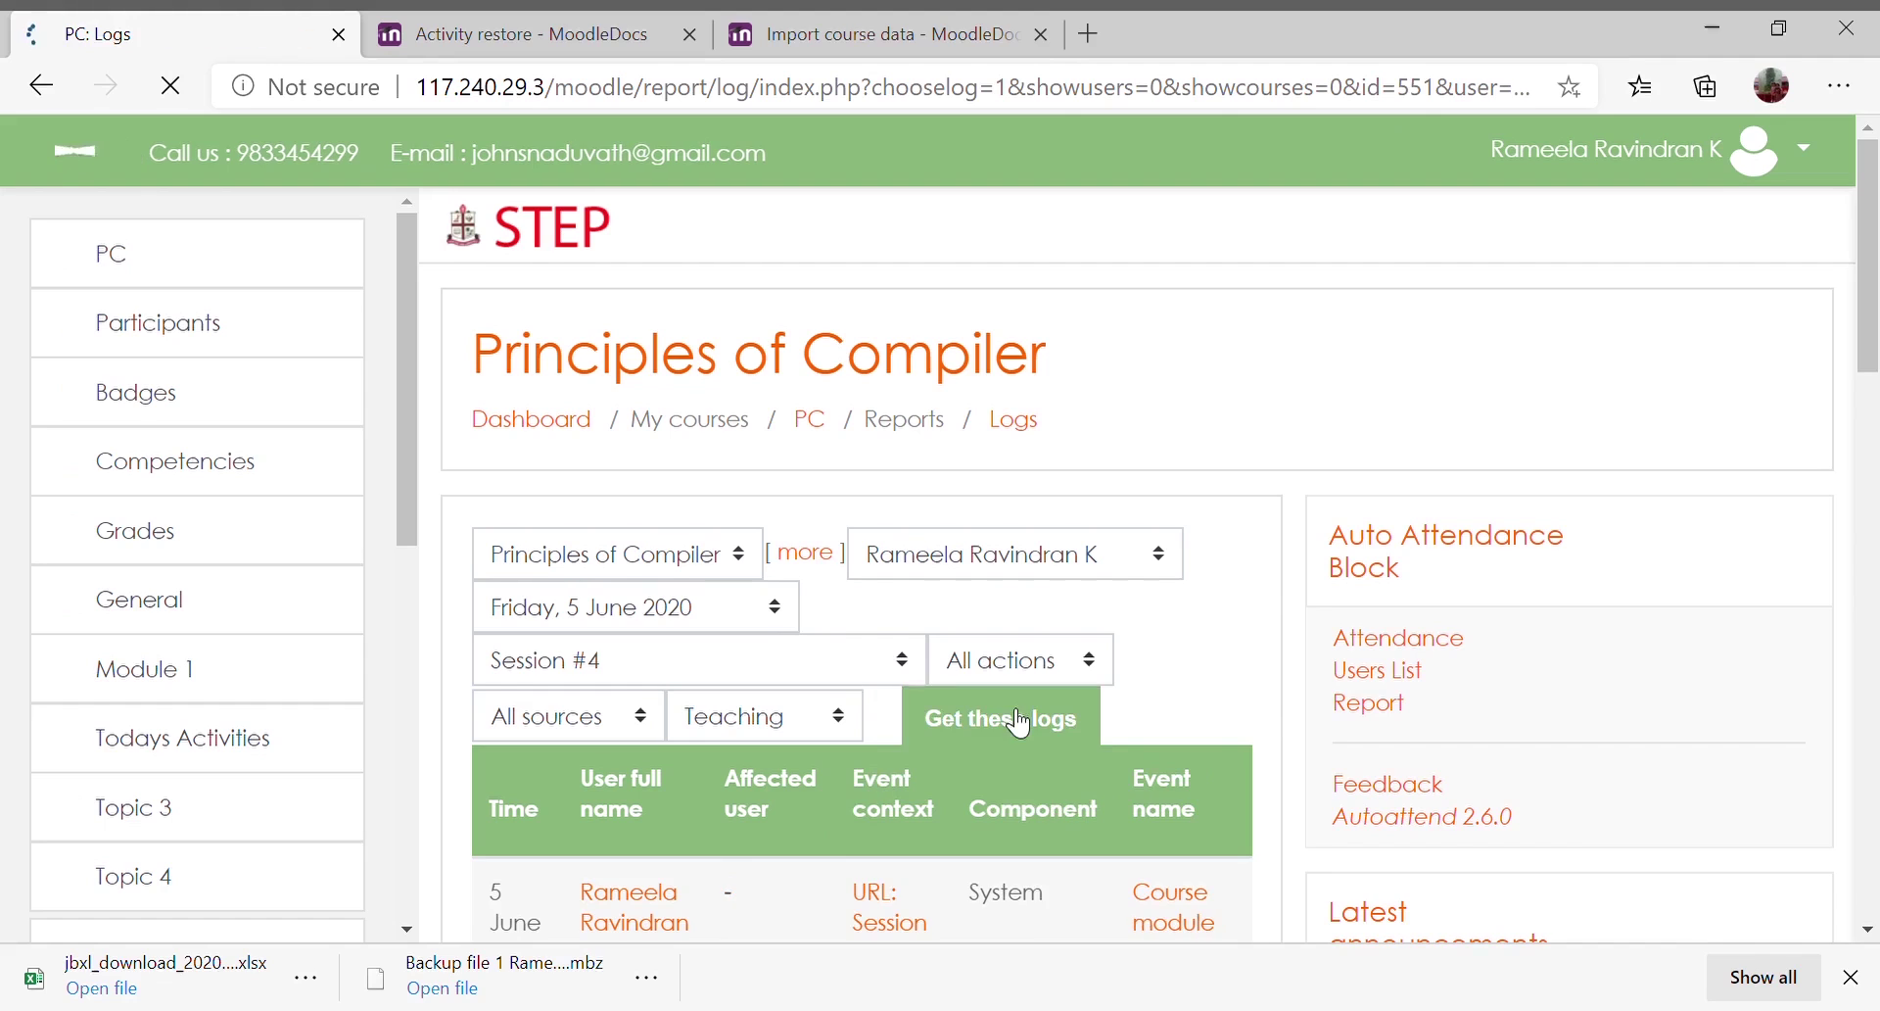
Look through the Teaching log entries for Session #4 and check the options of the actions filter
scroll(1012, 719, down, 3)
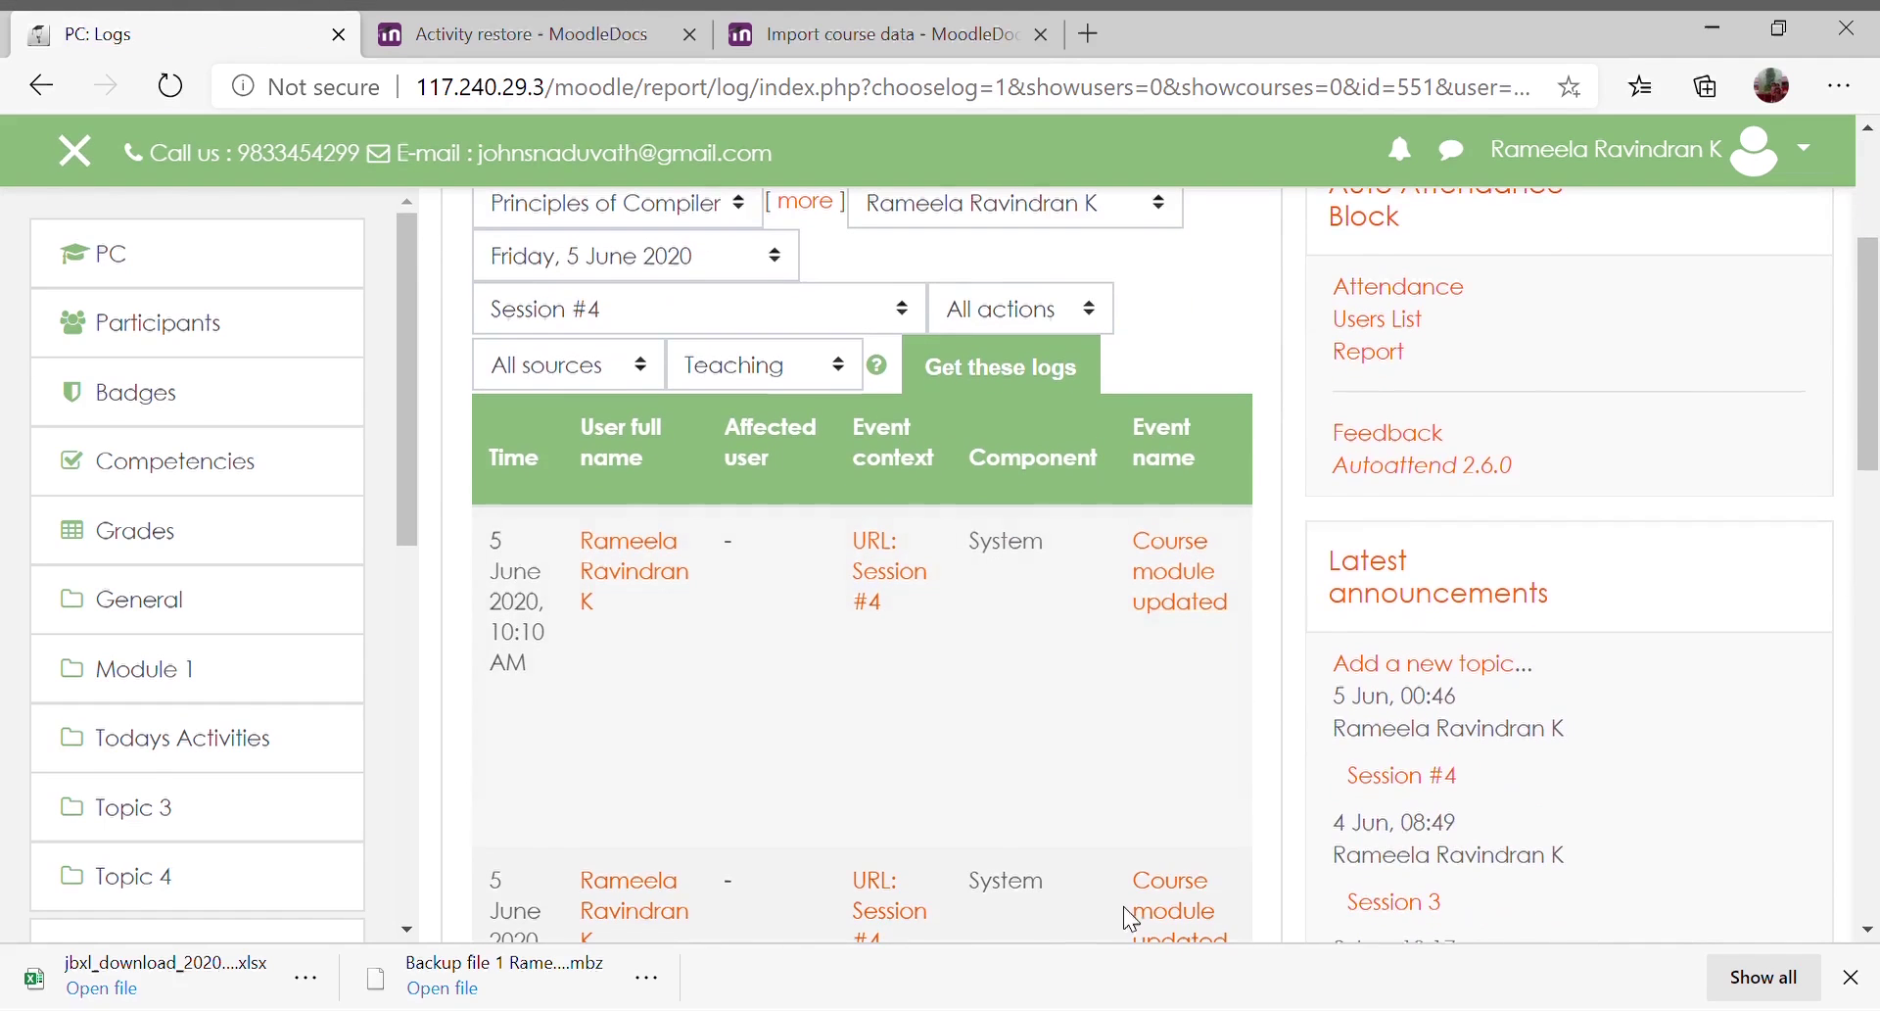
scroll(1124, 915, down, 4)
scroll(1121, 908, down, 3)
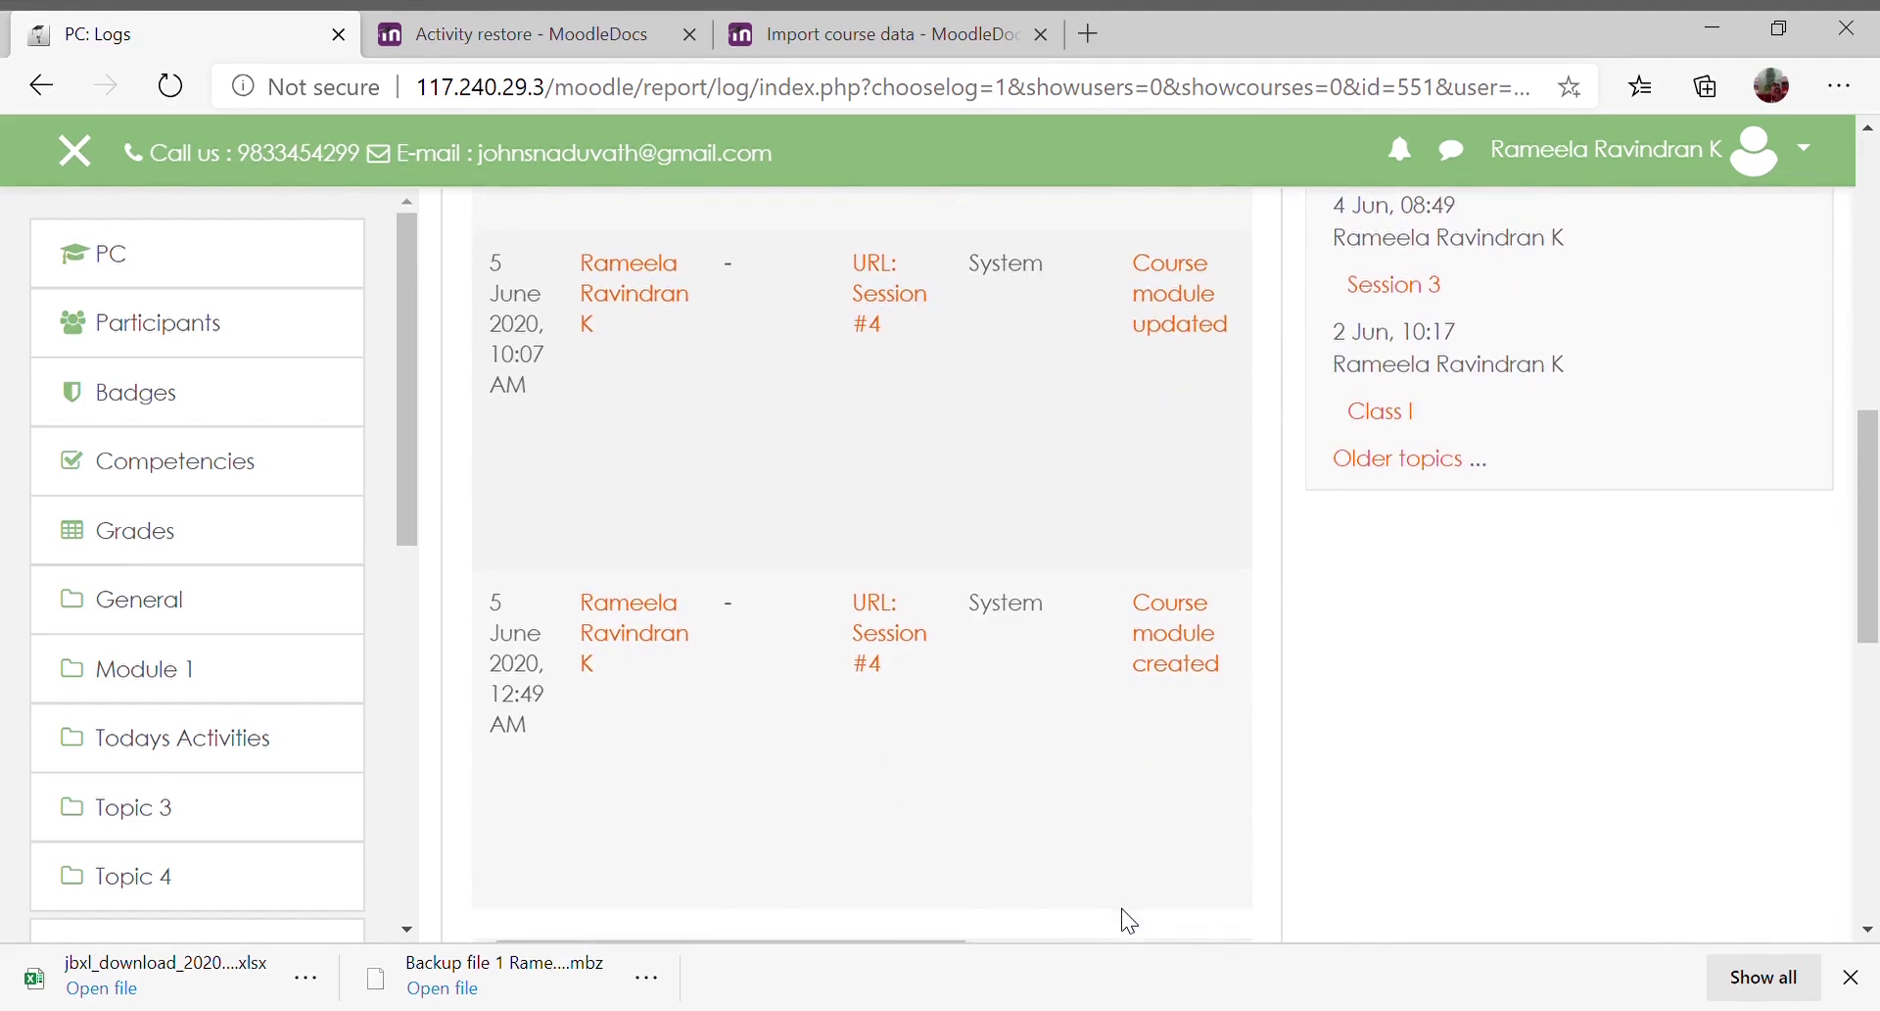
scroll(1121, 909, up, 2)
scroll(1121, 909, up, 5)
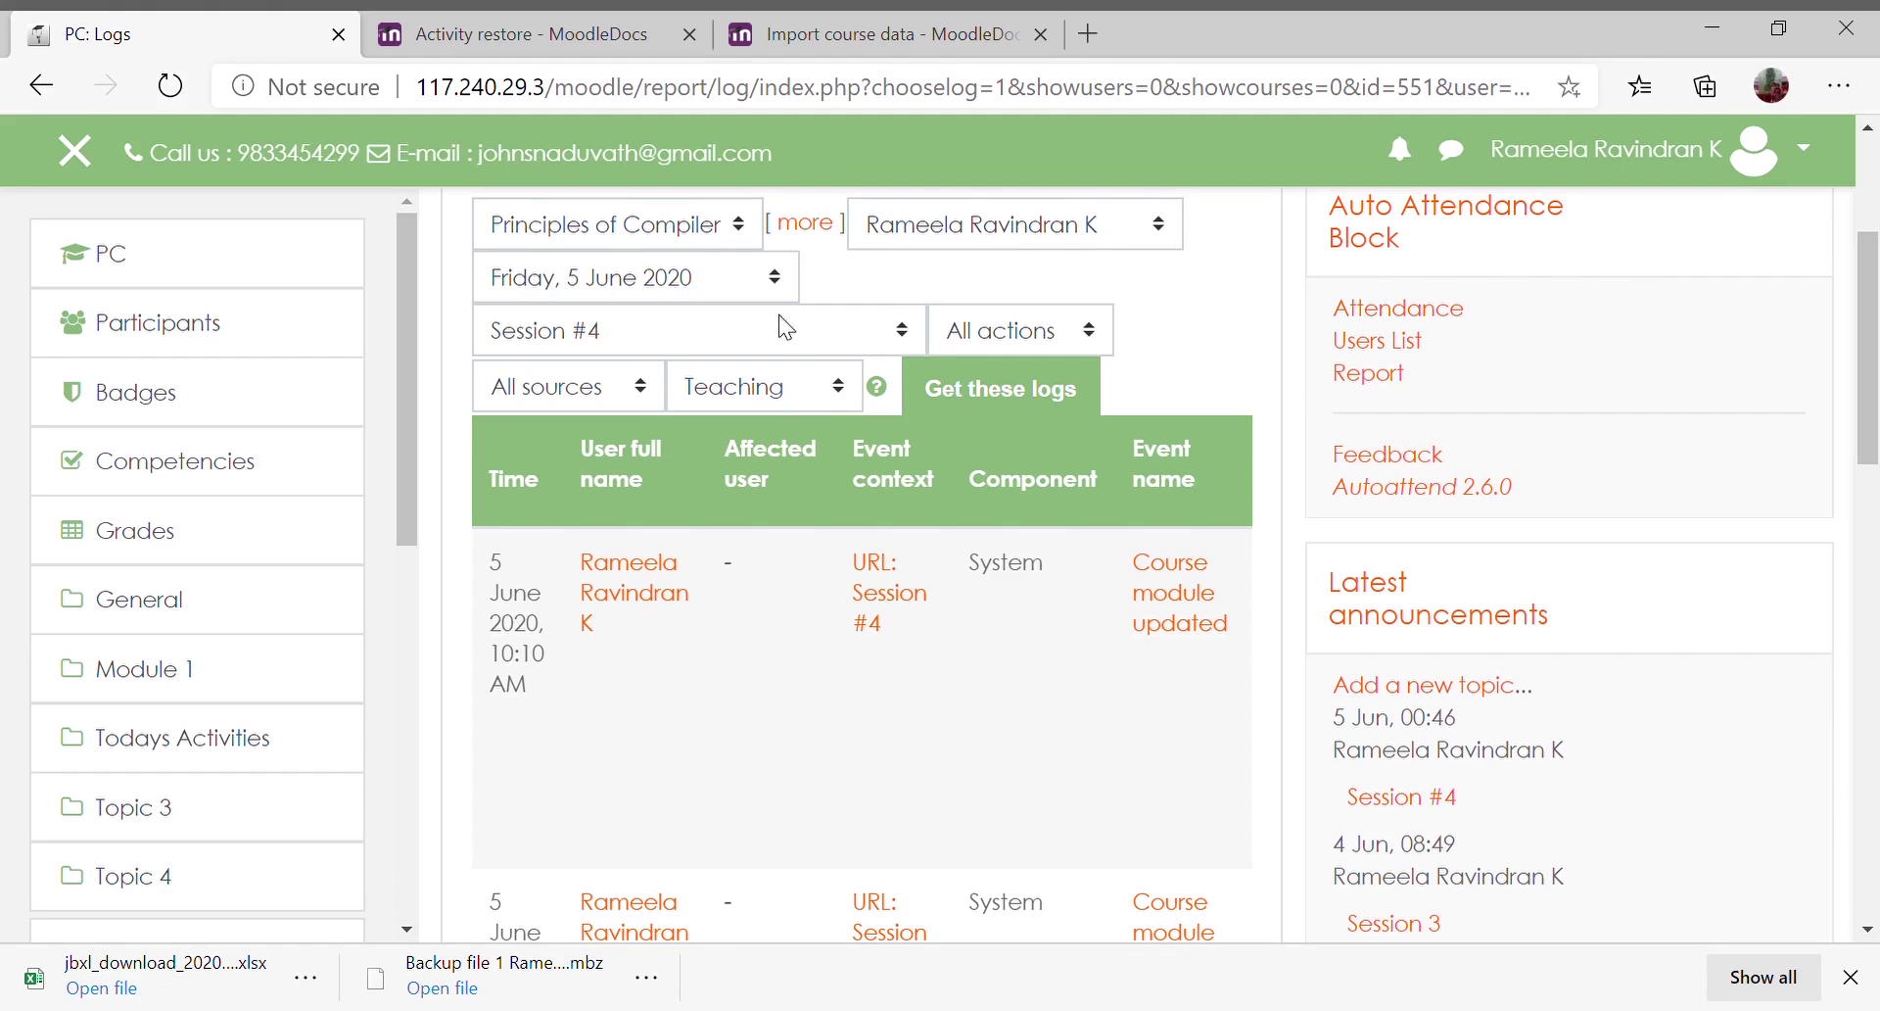
click(967, 349)
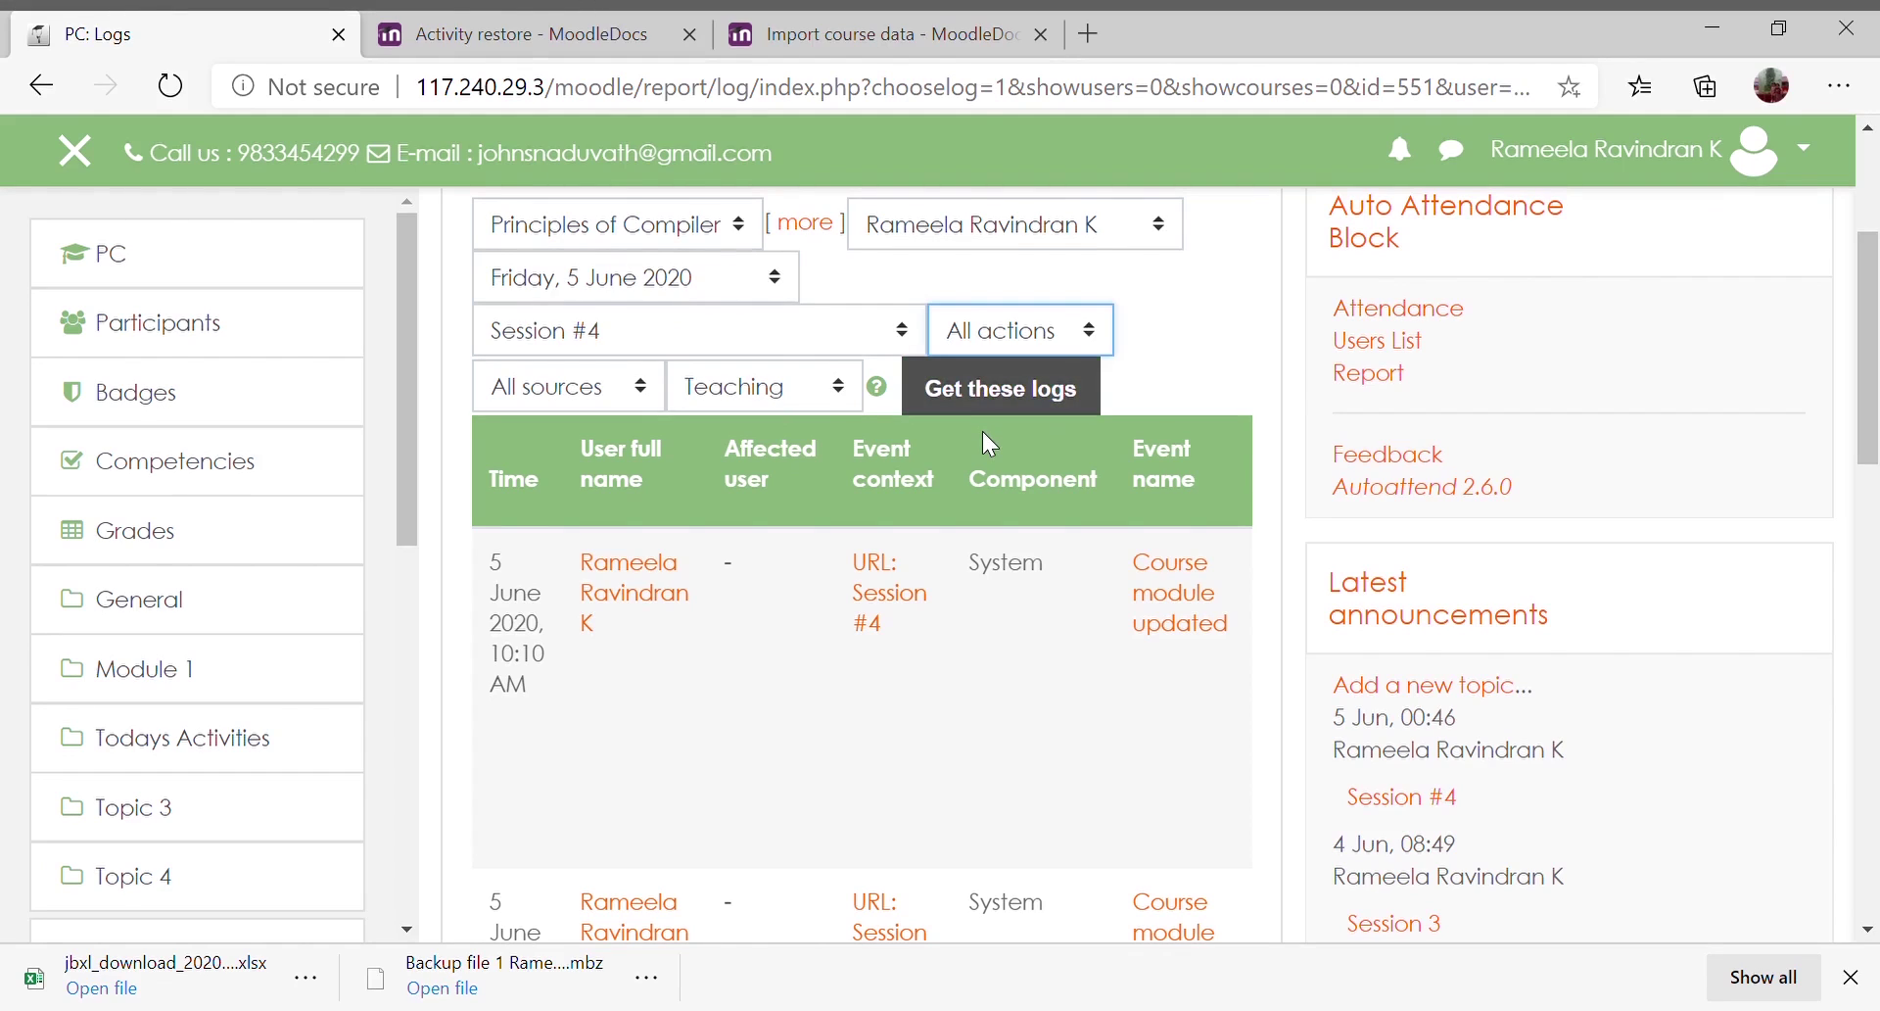